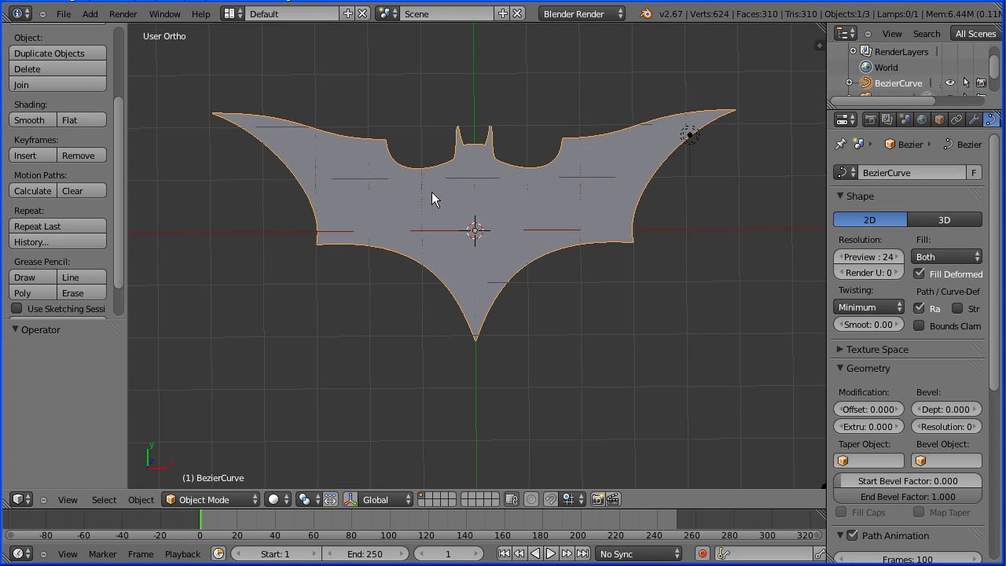
Step: In top view, pull the bat curve's right wingtip point up and outward, then orbit the Batmobile
key("KP_7")
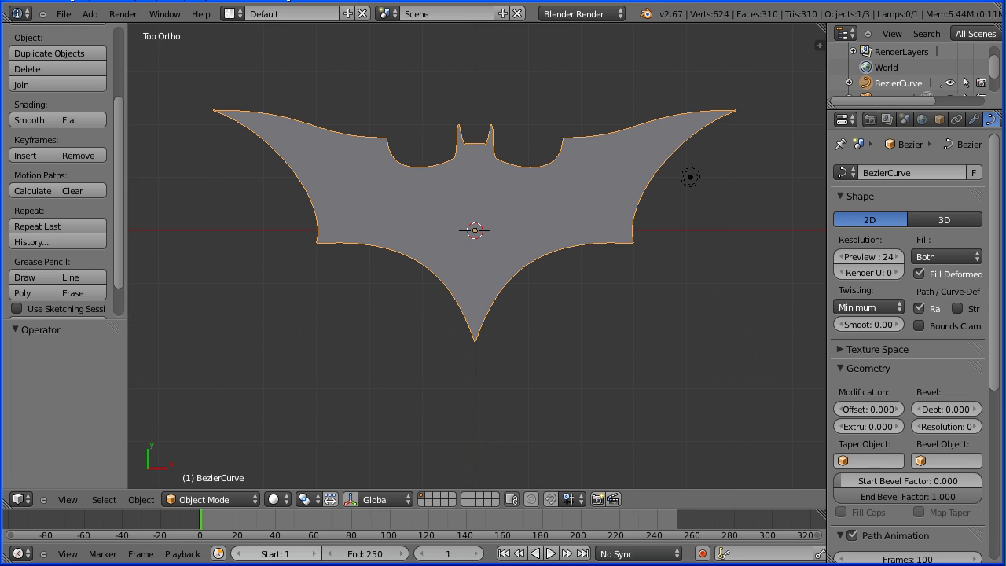
left_click(231, 499)
left_click(189, 466)
right_click(739, 111)
right_click_drag(735, 110, 768, 42)
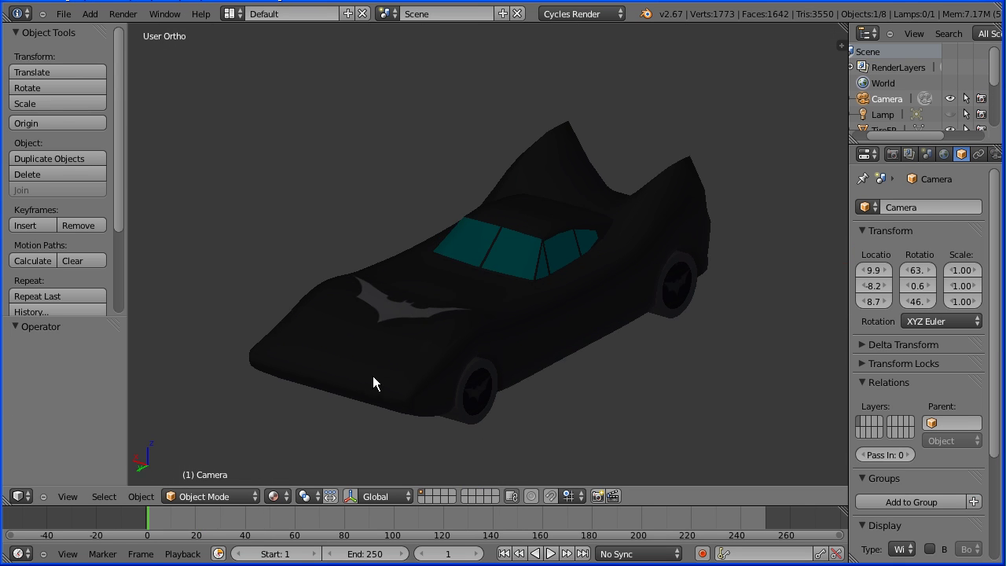
middle_click_drag(372, 376, 193, 189)
left_click(71, 13)
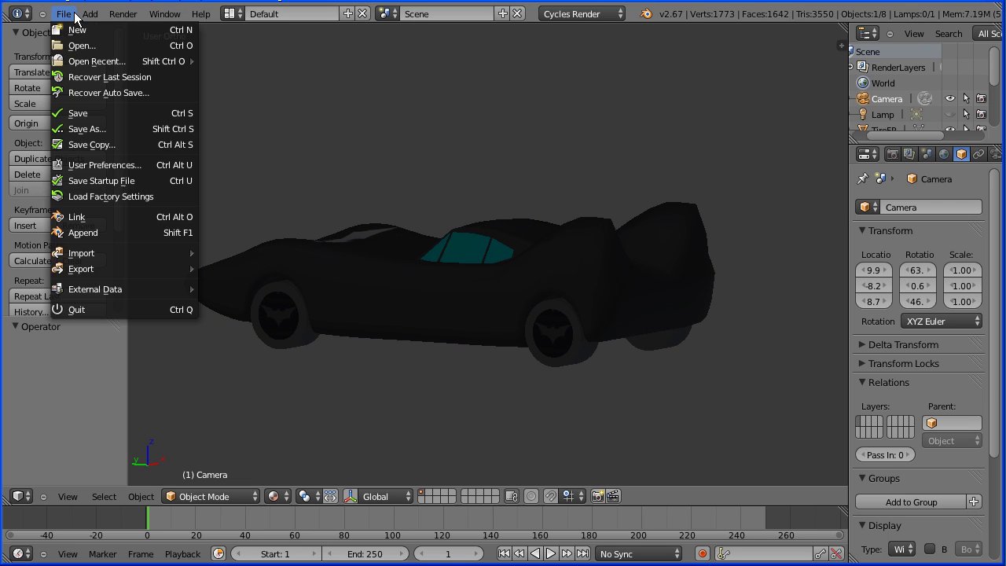
Step: Start a new file by reloading the default start-up scene
left_click(74, 29)
left_click(83, 35)
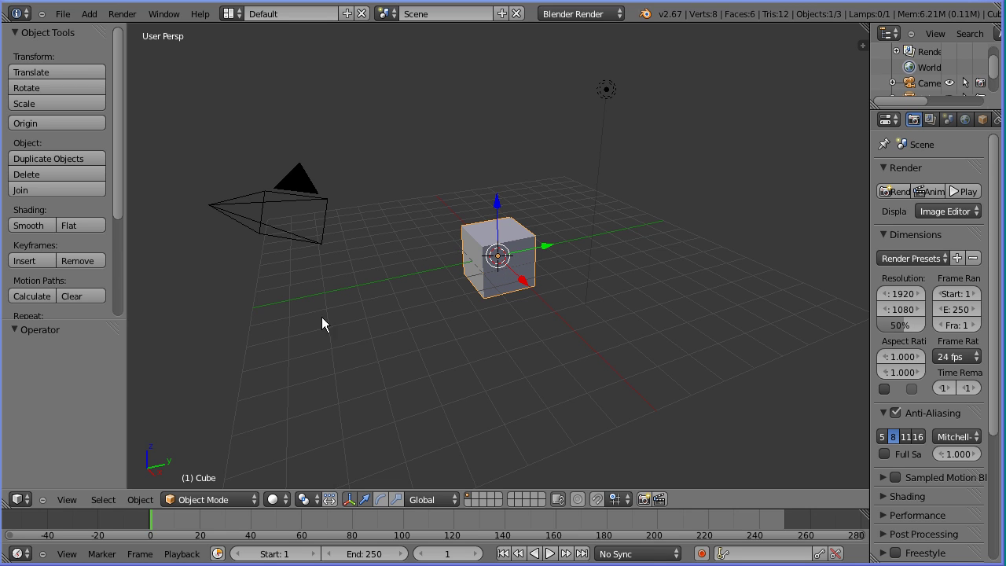
Step: Switch the viewport to an orthographic top view
left_click(66, 501)
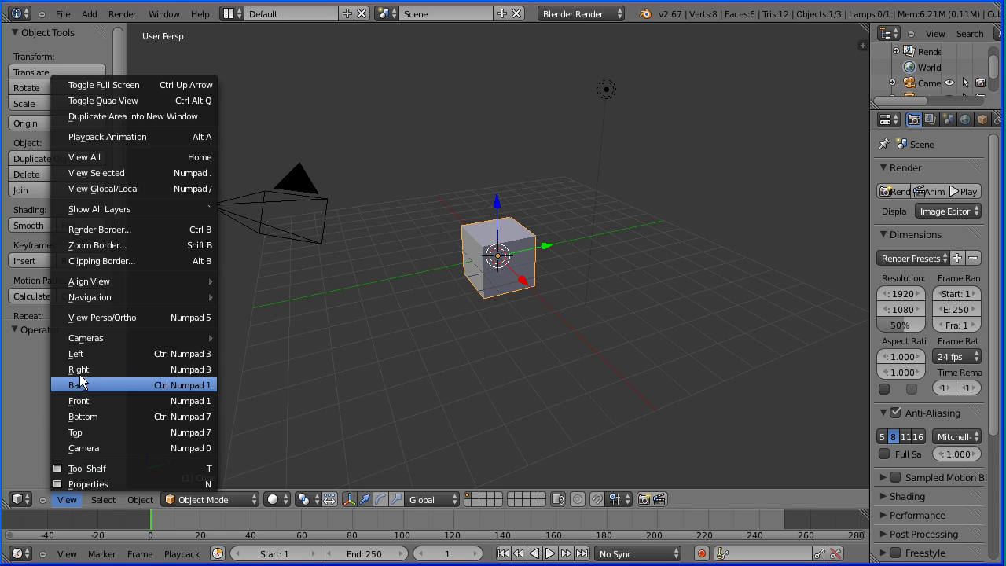
left_click(214, 317)
left_click(68, 499)
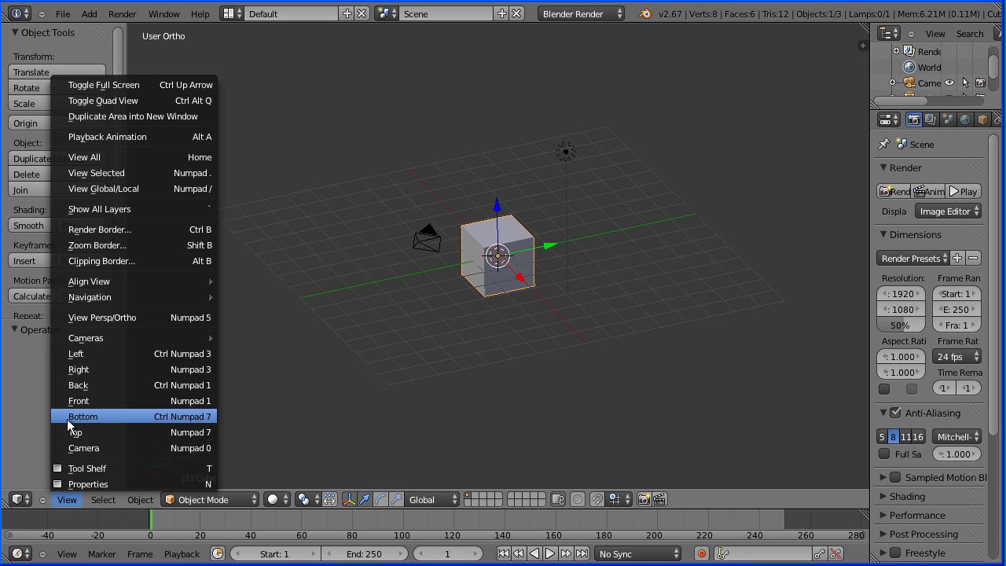
left_click(212, 434)
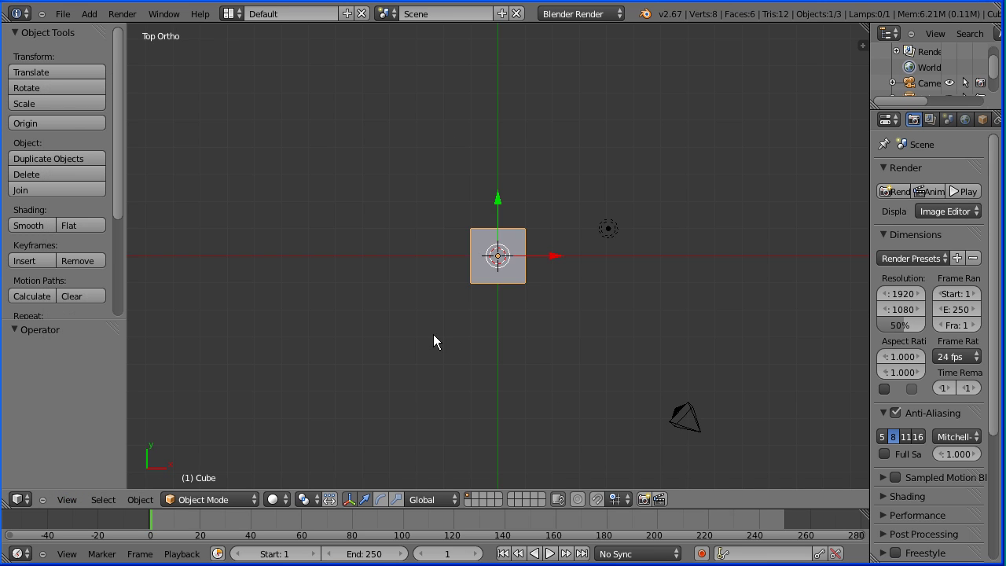
Step: Delete the default cube
key("x")
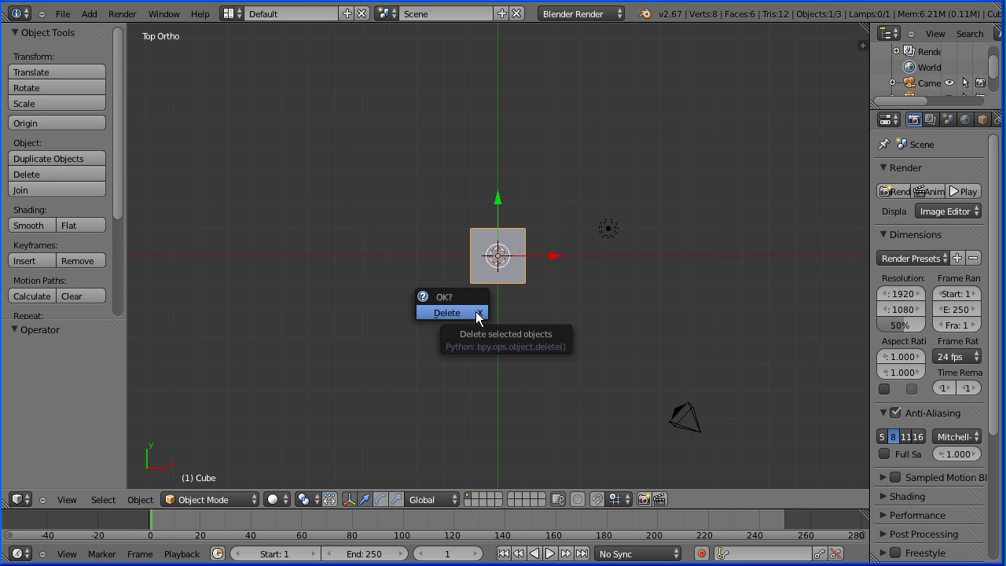
left_click(447, 313)
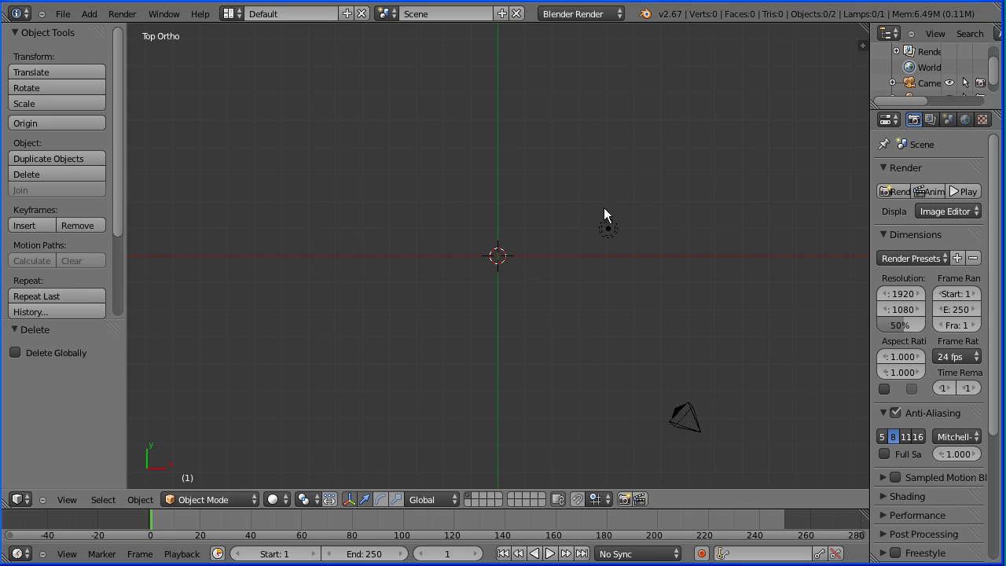
left_click(860, 45)
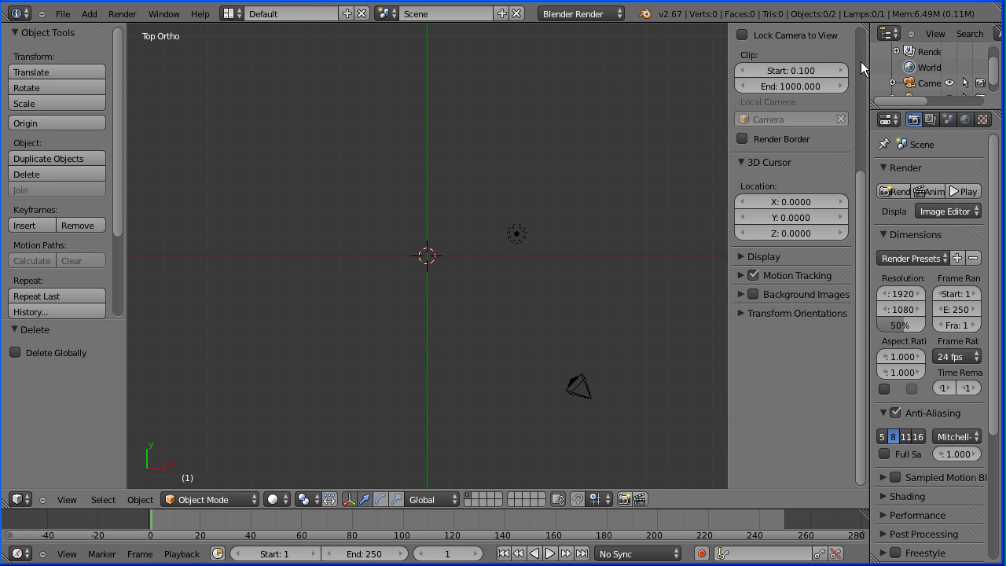
Step: Enable Background Images and load myBatLogoWhite.png from the bat folder as the reference
left_click(740, 294)
left_click(817, 316)
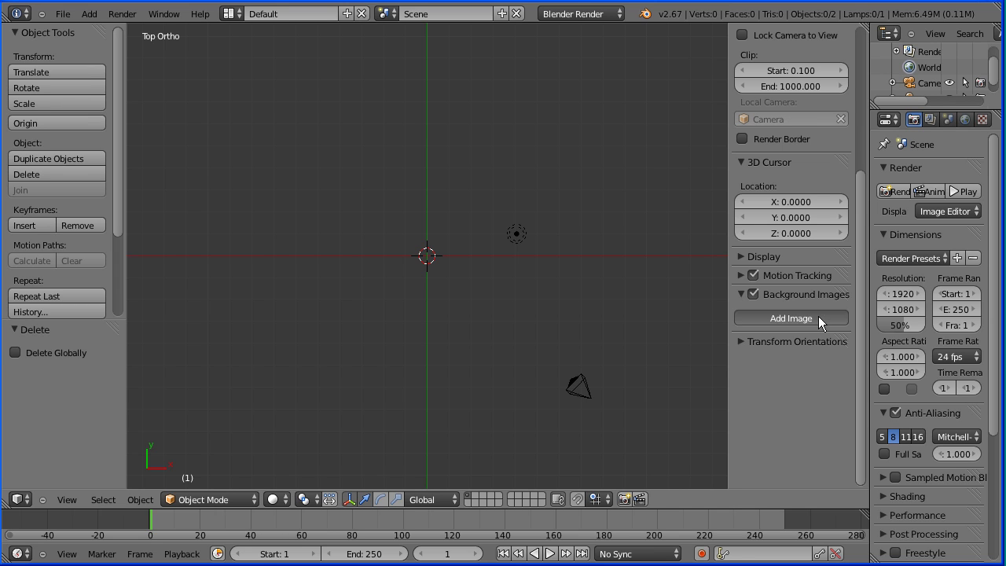
left_click(810, 410)
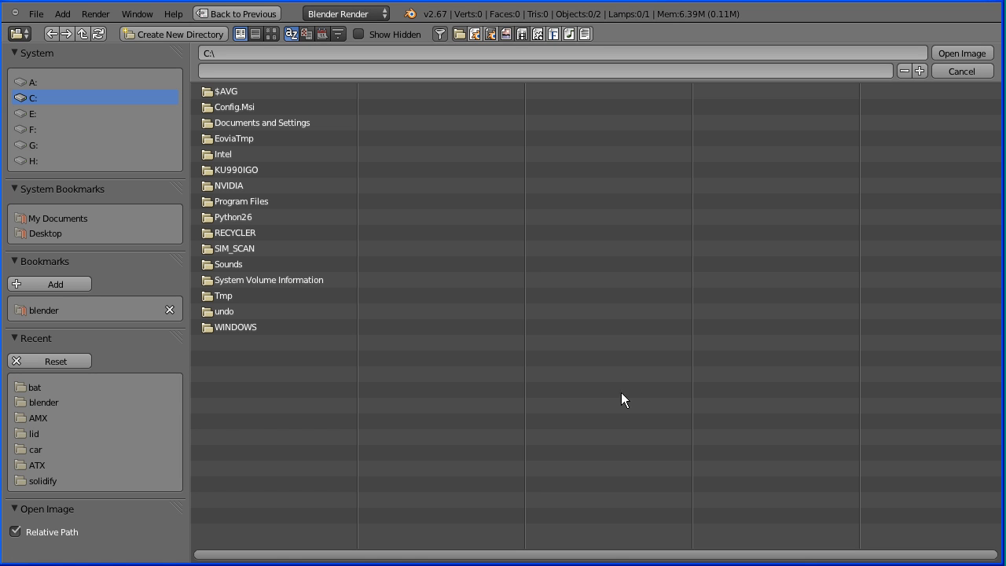
left_click(29, 387)
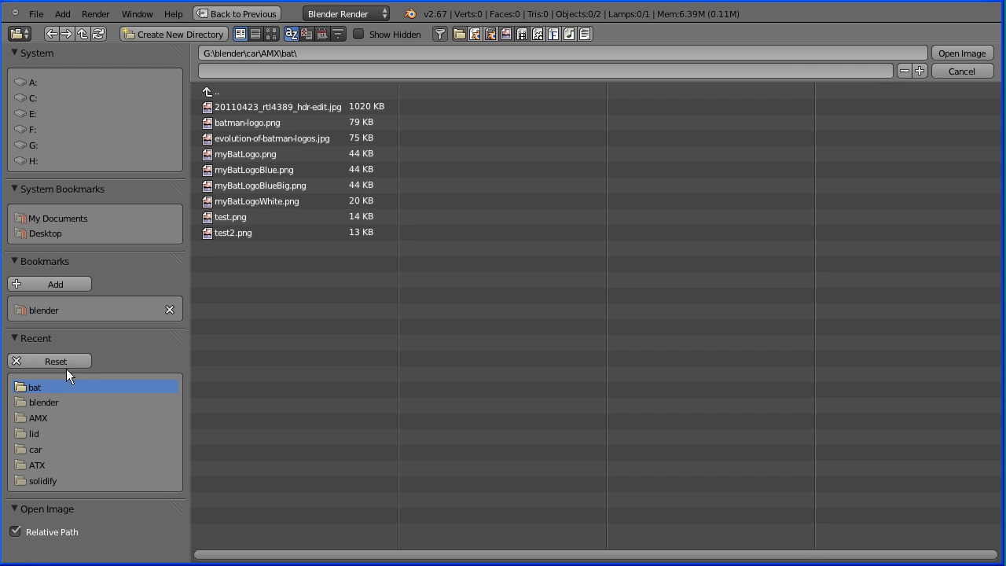
left_click(266, 201)
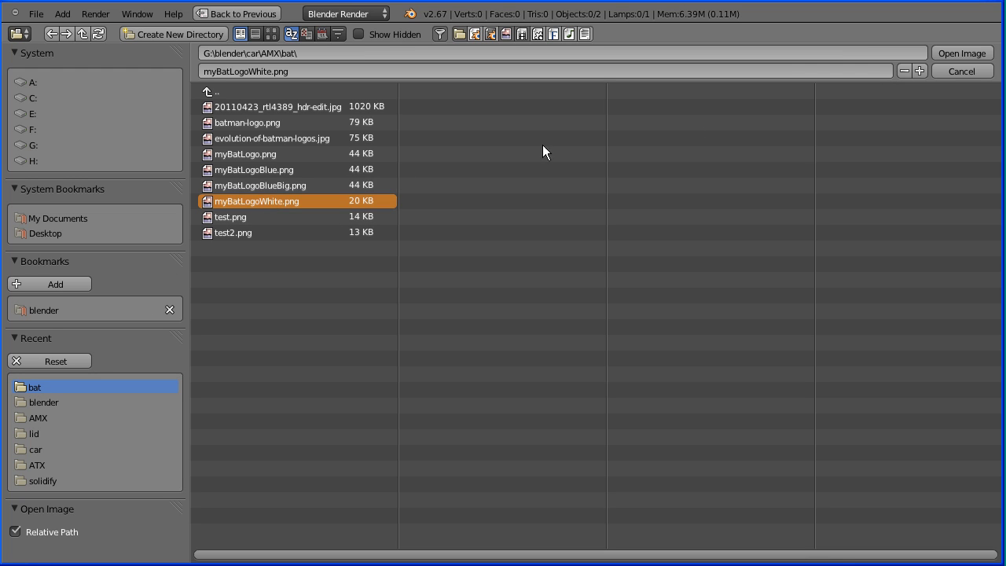
left_click(980, 59)
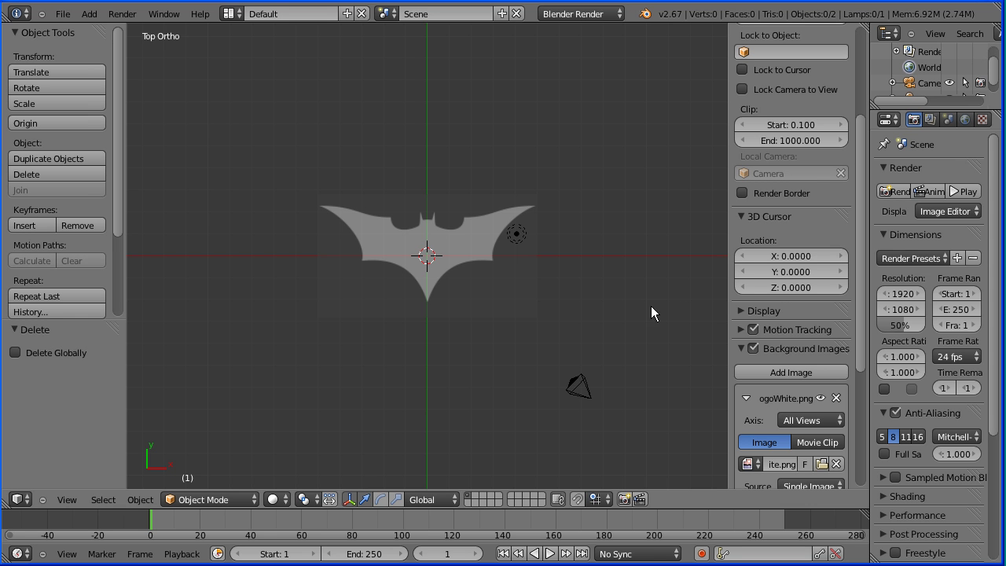
scroll(622, 325, "up", 5)
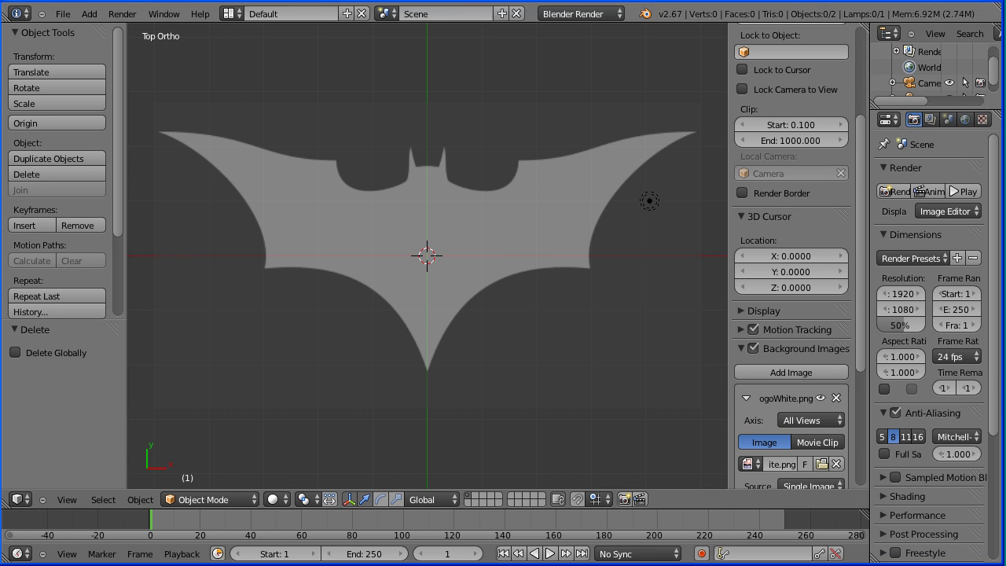
Step: Add a Bezier curve at the centre of the scene
left_click(91, 15)
mouse_move(105, 51)
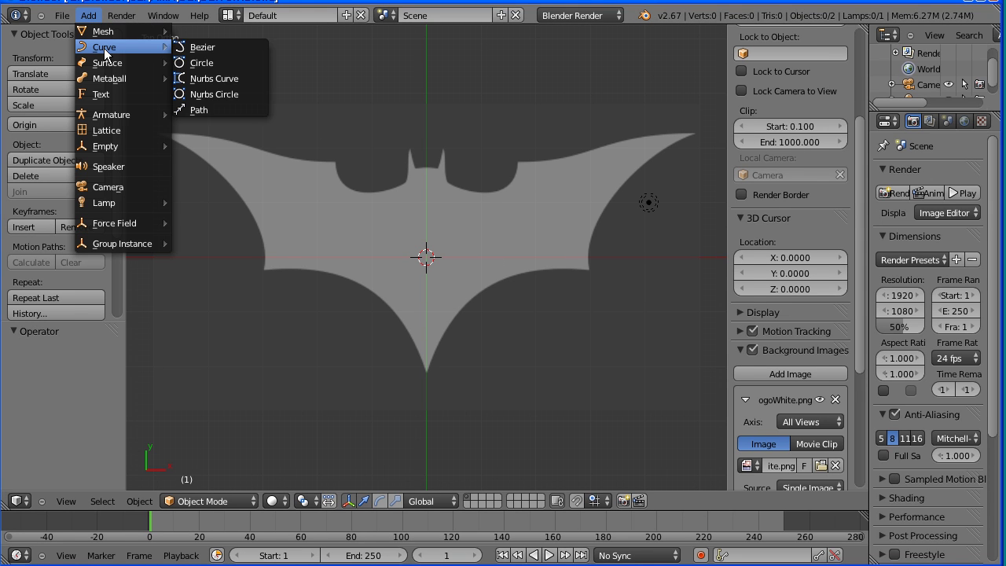
left_click(238, 47)
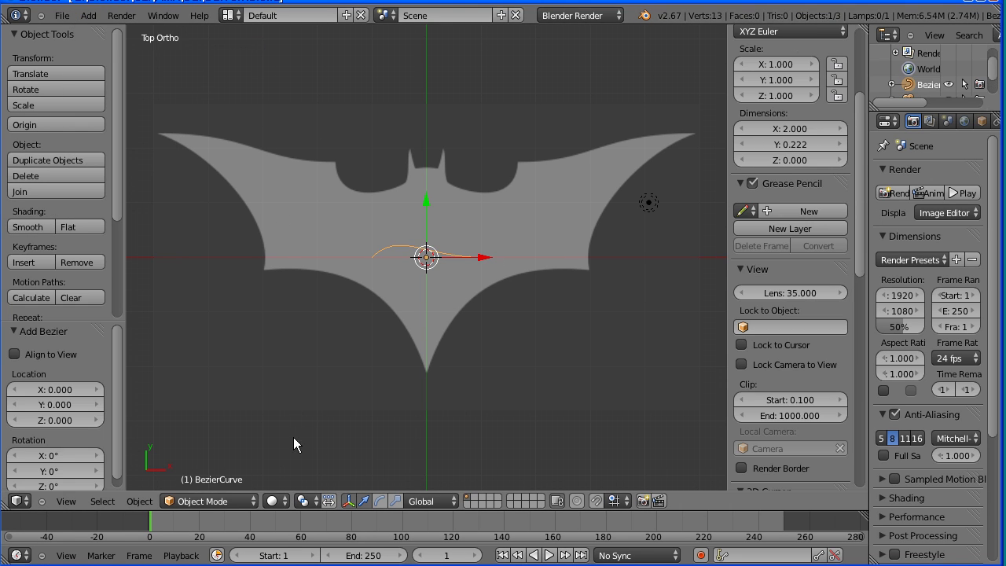
Step: Enter Edit Mode on the curve, hide its normals, and narrow the side panel
left_click(237, 502)
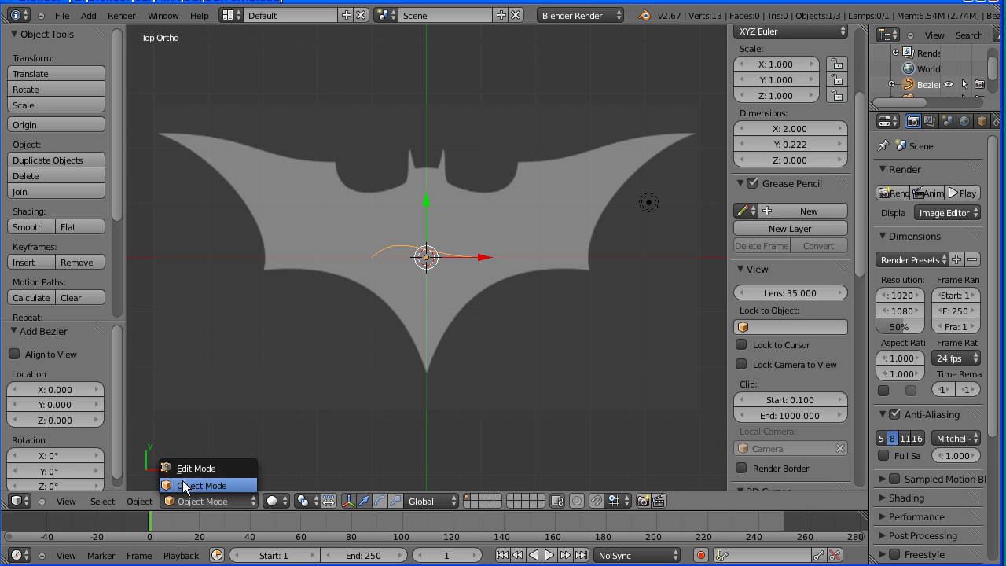
left_click(246, 470)
left_click_drag(859, 241, 865, 348)
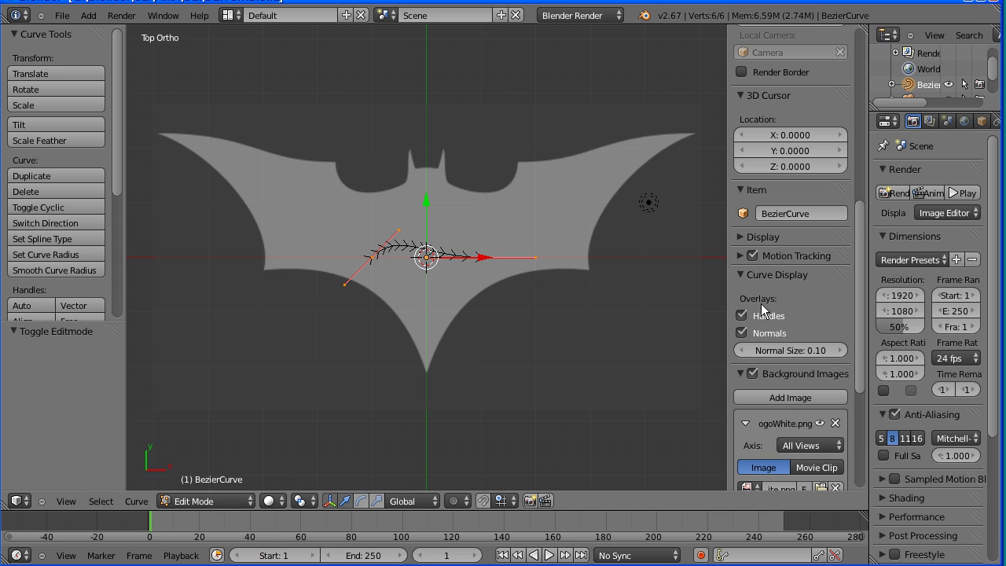
left_click(743, 333)
left_click_drag(730, 333, 825, 345)
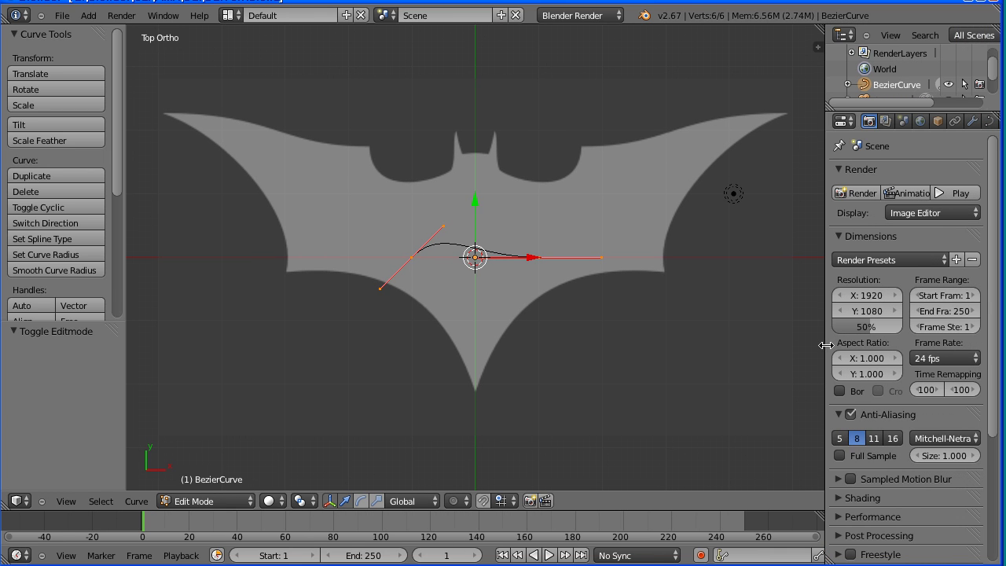
Step: Set the curve's preview resolution to 24
left_click(990, 123)
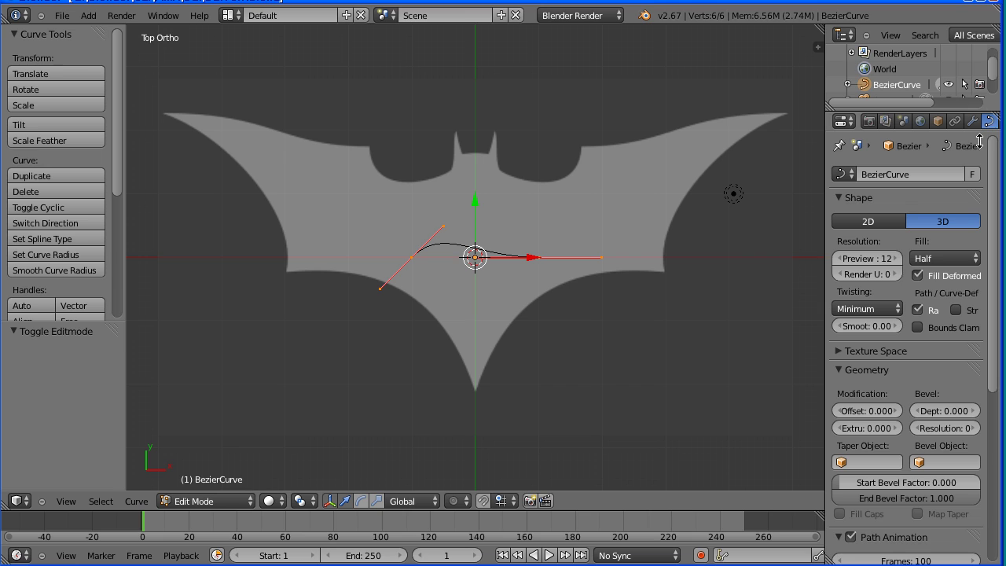
left_click(877, 261)
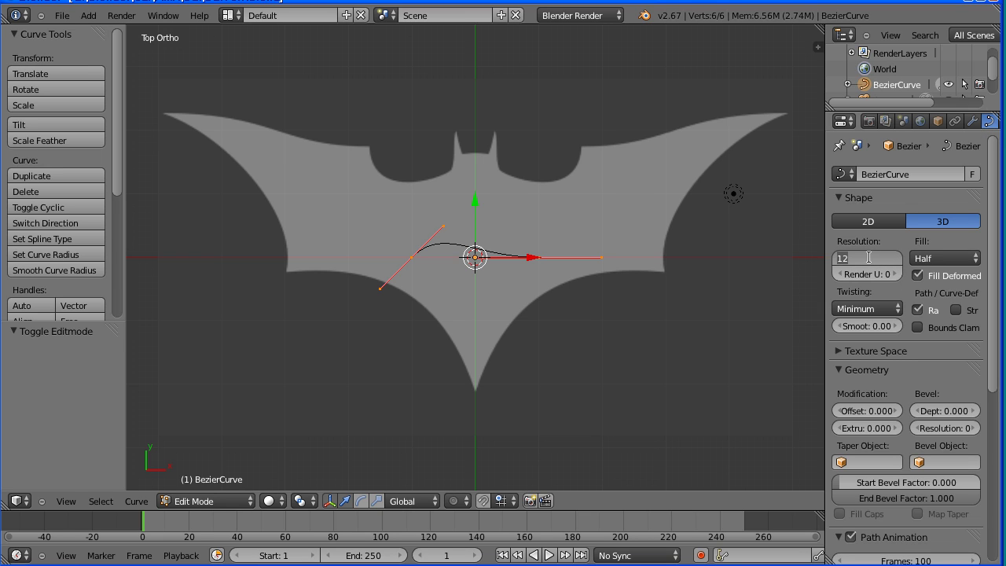
type("24")
key("Return")
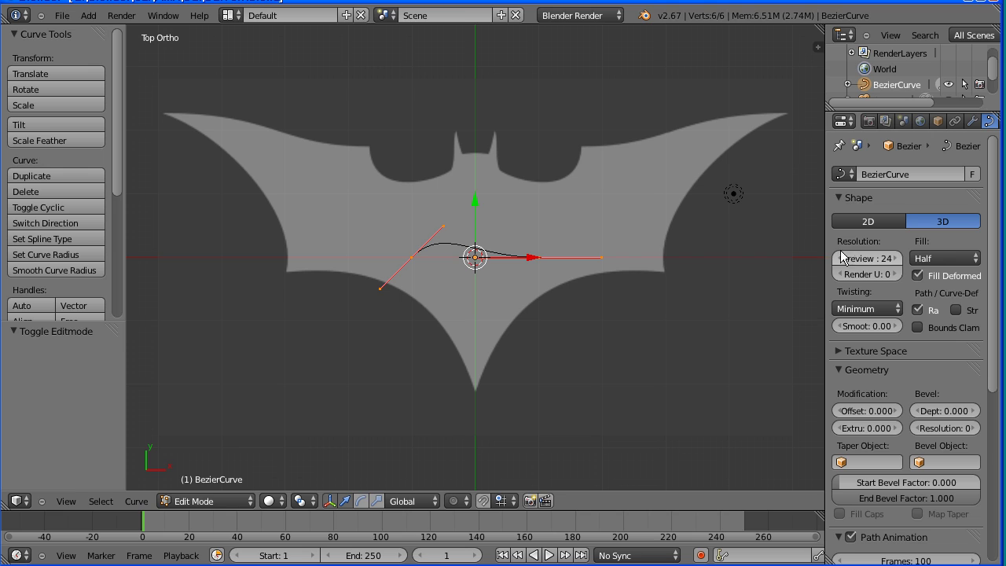
Step: Place the curve's end points at the right wing's inner notch and at the wingtip
right_click(411, 258)
key("g")
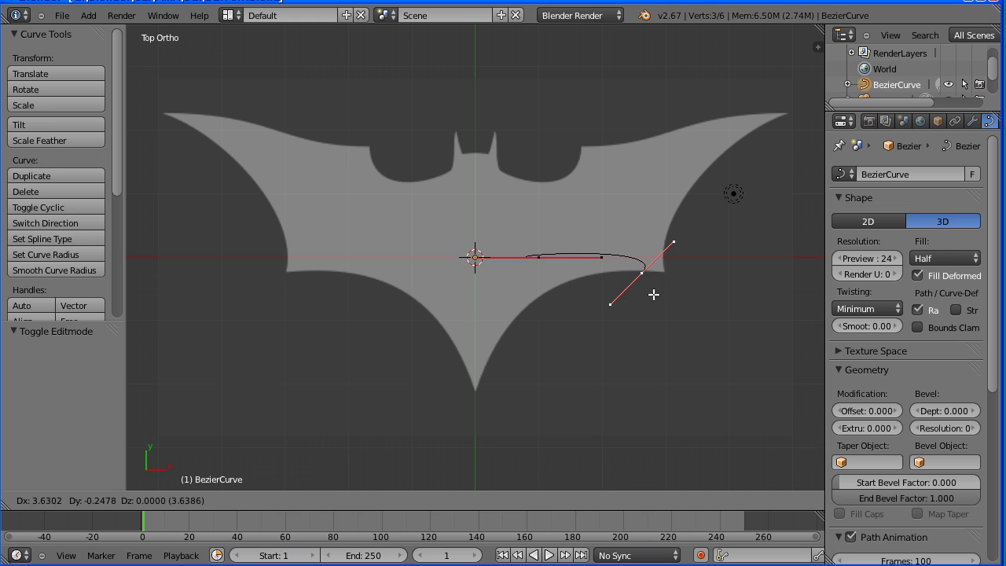
left_click(680, 296)
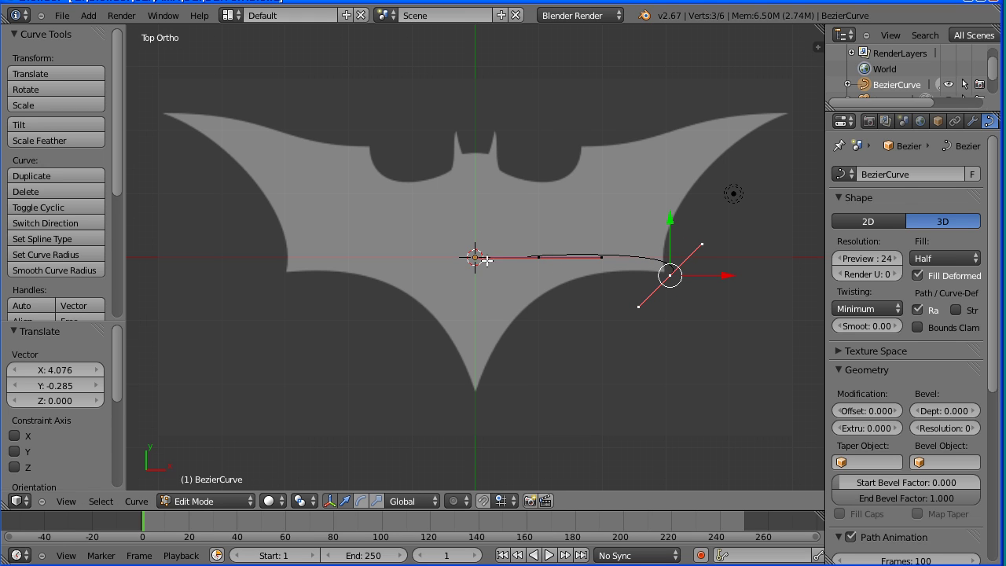
right_click(536, 259)
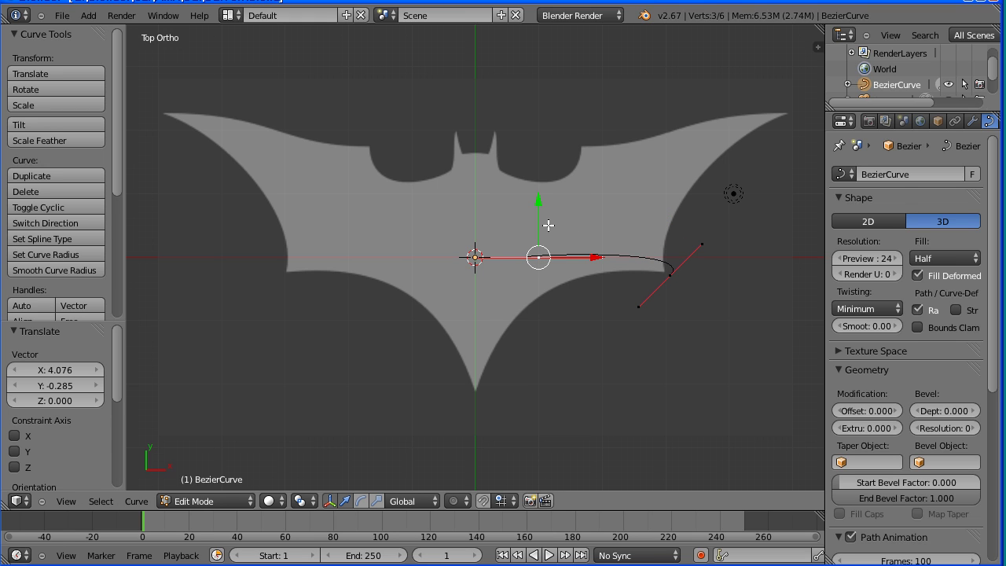
key("g")
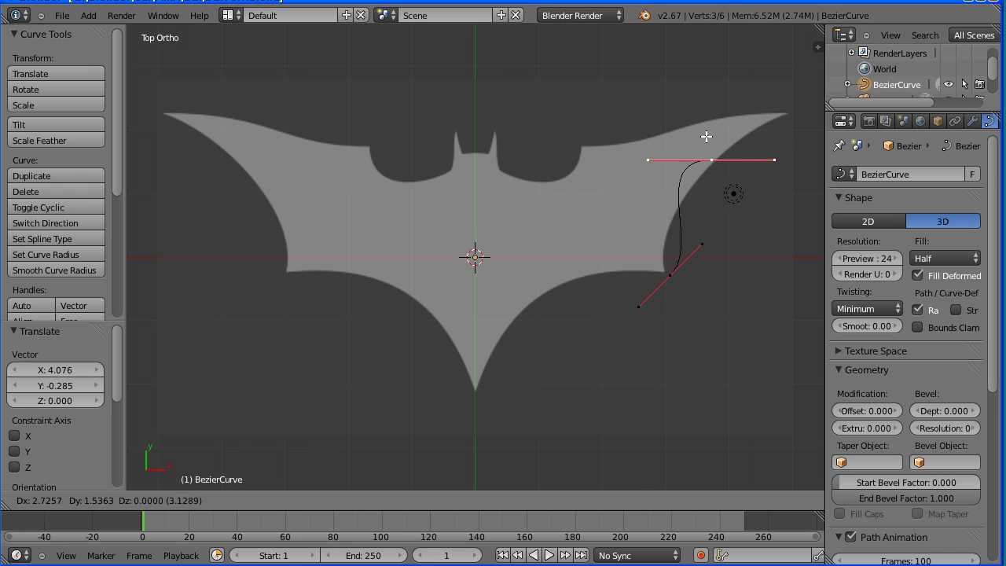
left_click(775, 97)
key("Tab")
key("Tab")
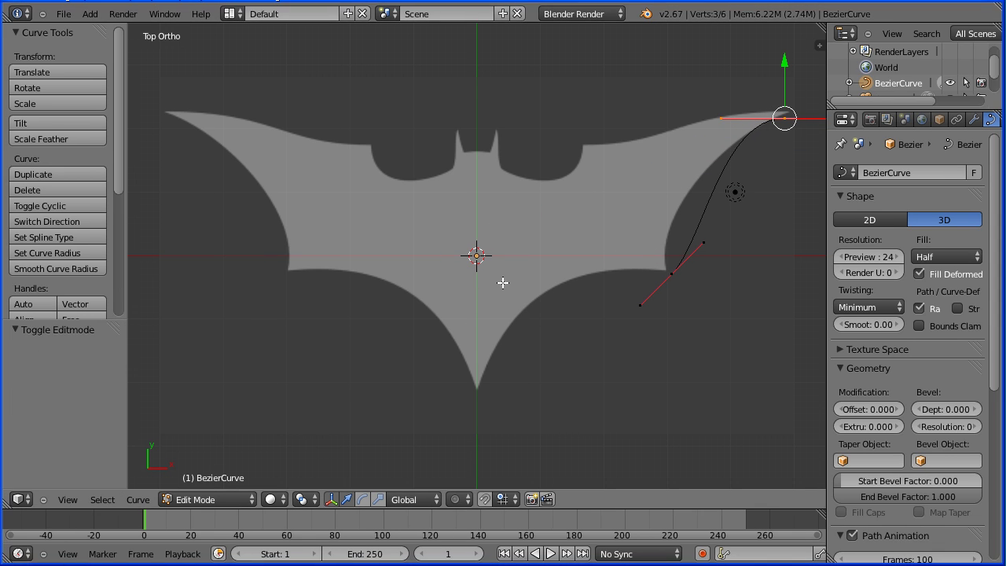
middle_click_drag(696, 313, 519, 302, "shift")
Step: Reposition the wing-notch point, set its handles to Vector, and pull its upper handle into place
scroll(529, 357, "up", 8)
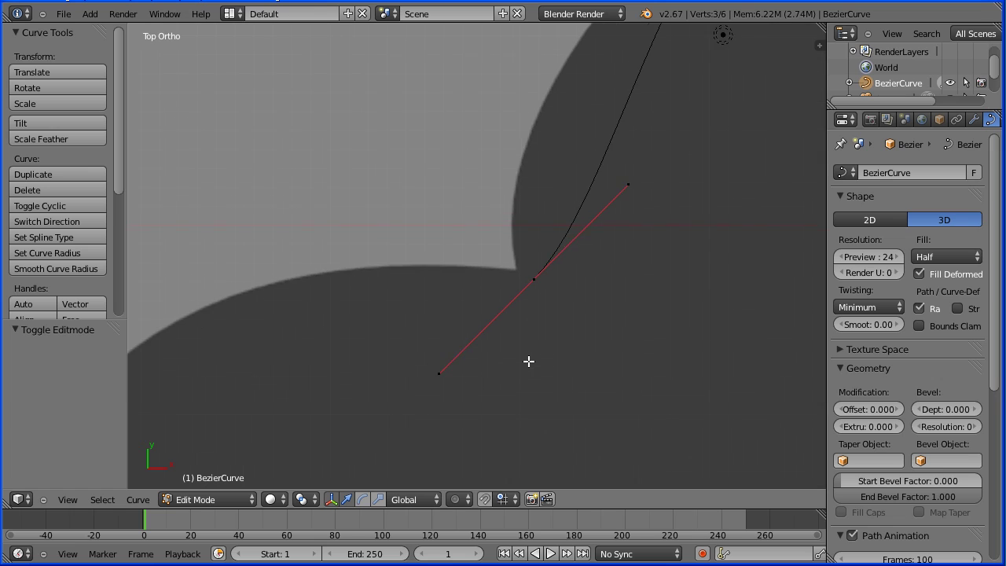
right_click(556, 290)
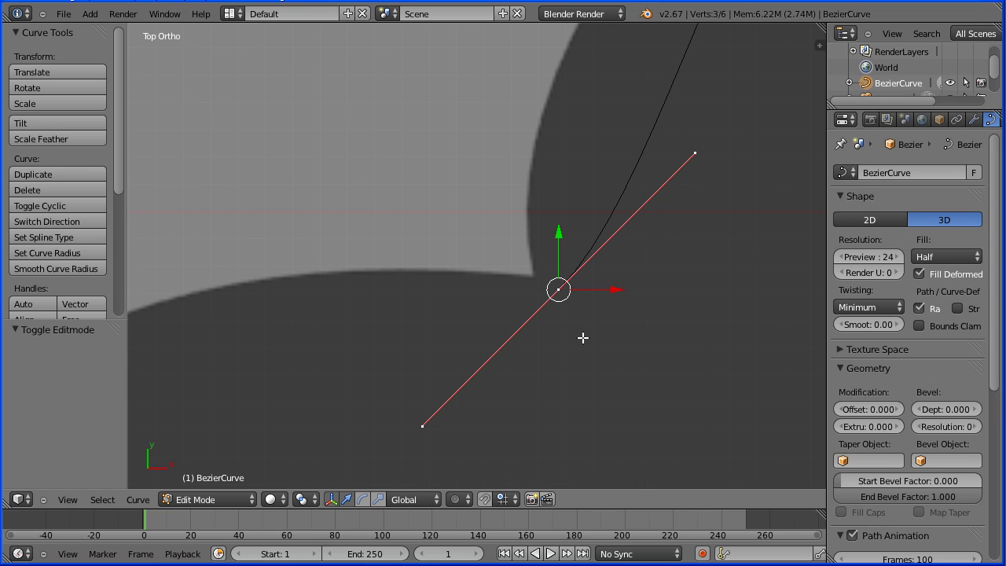
key("g")
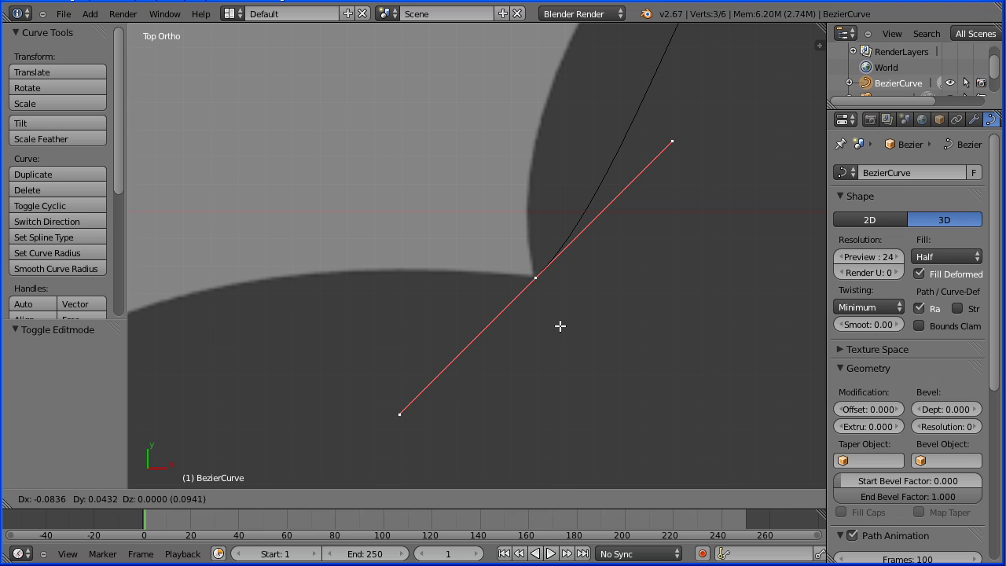
left_click(559, 325)
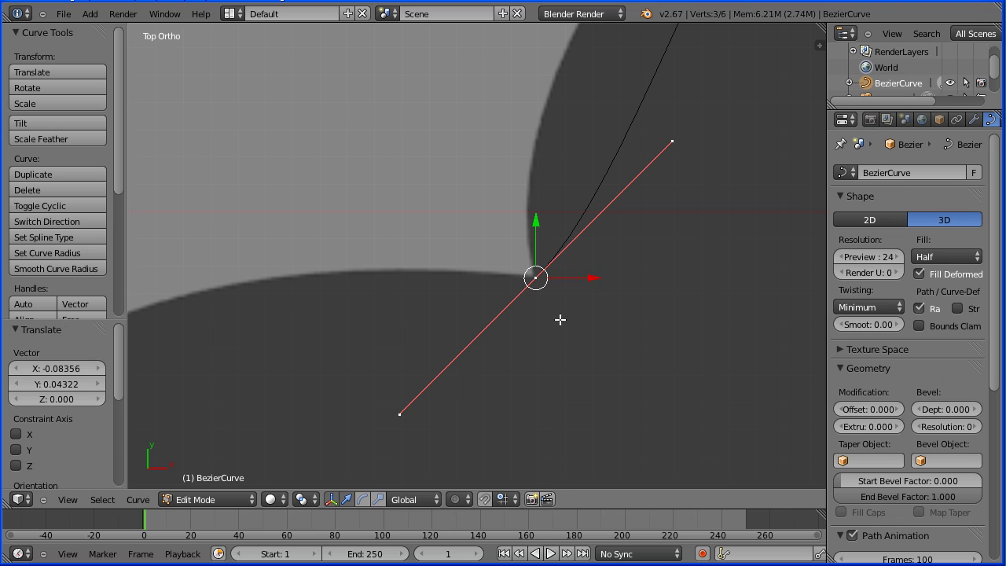
left_click(151, 496)
mouse_move(157, 332)
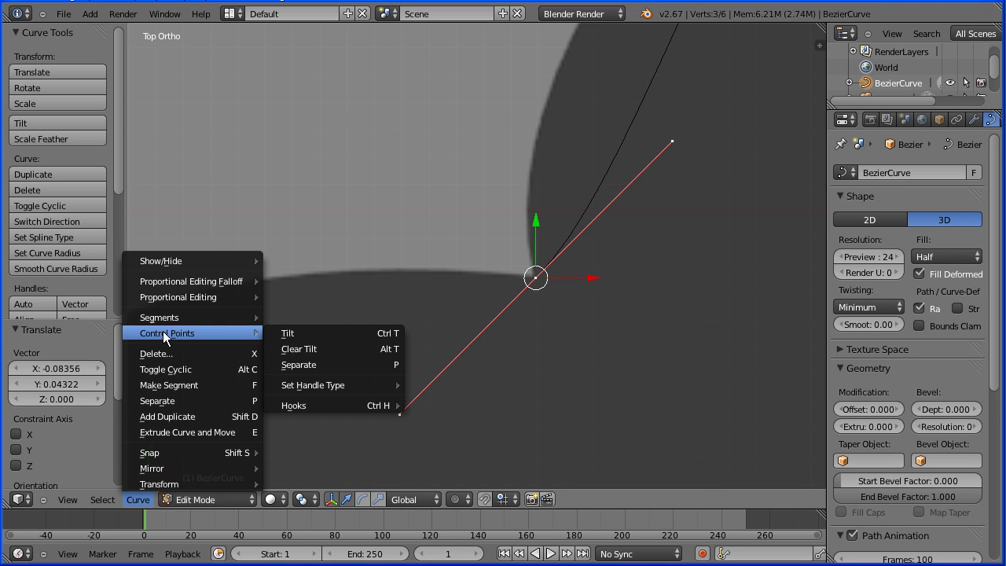
mouse_move(298, 385)
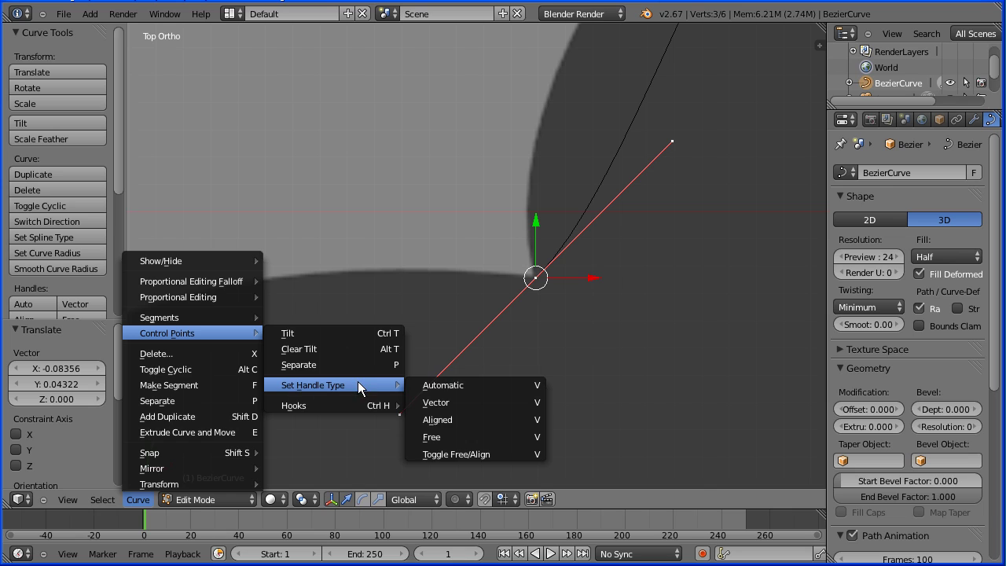
left_click(531, 406)
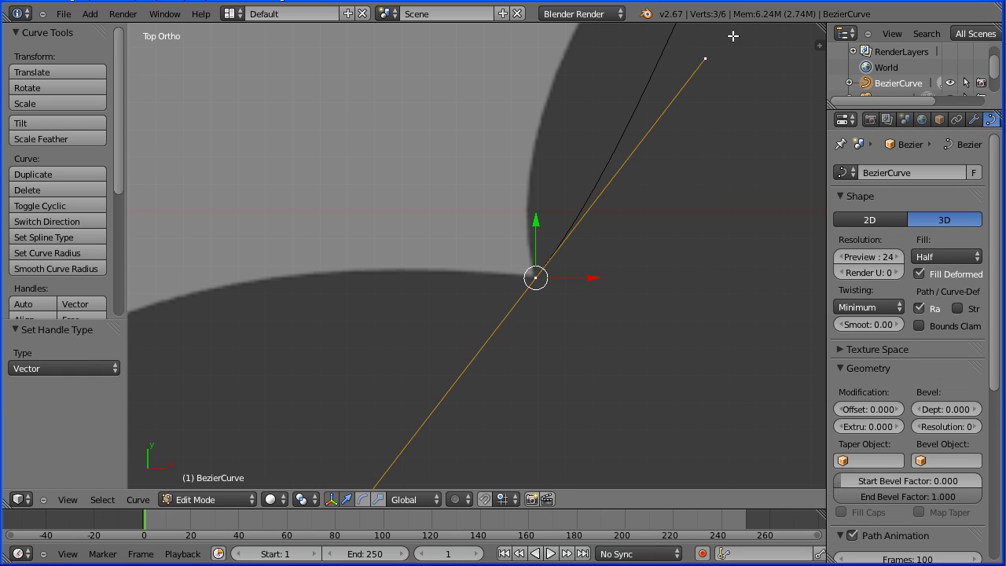
right_click(707, 59)
key("g")
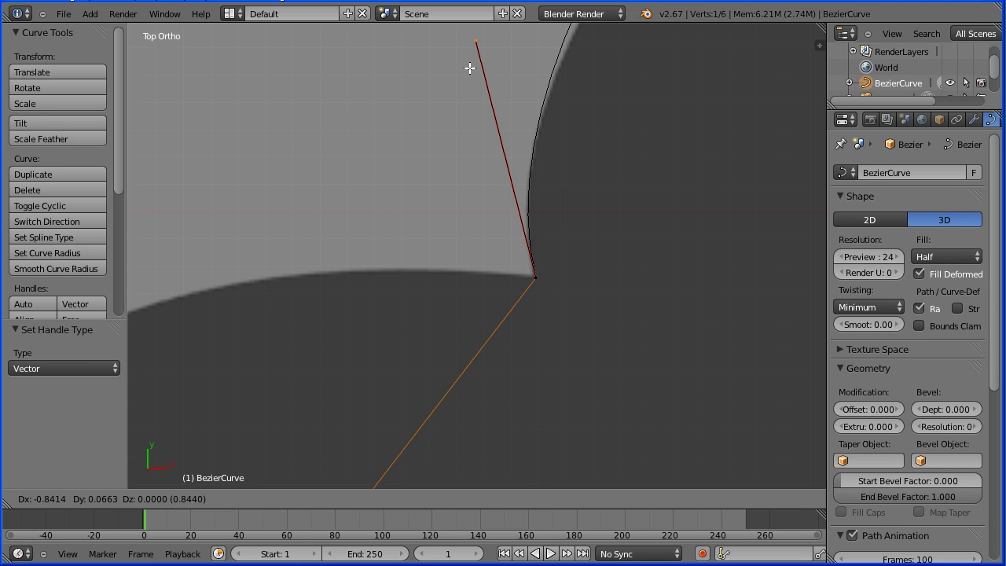
left_click(470, 69)
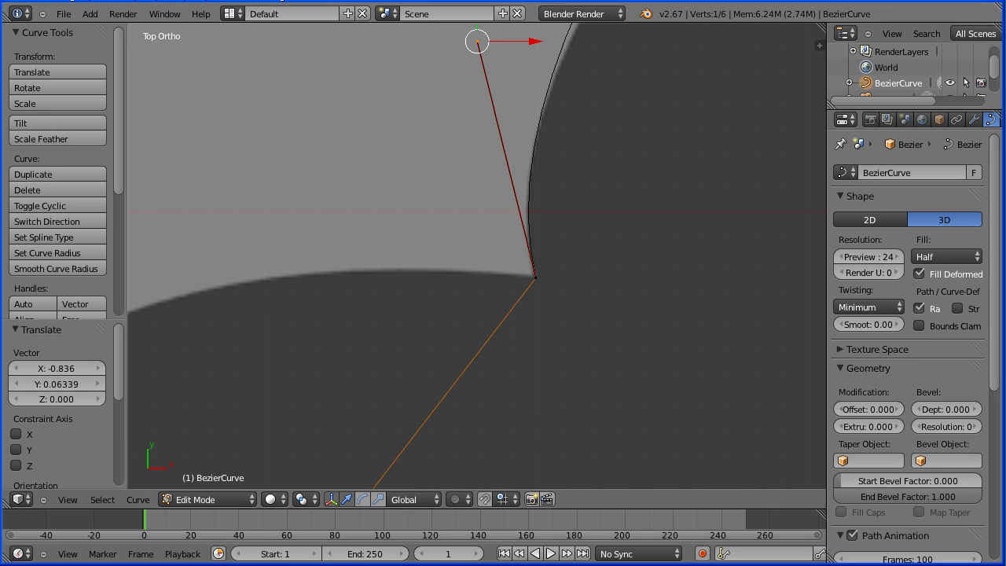
Step: Move the wingtip end point, set its handles to Vector, and reposition one handle
key("Tab")
key("Tab")
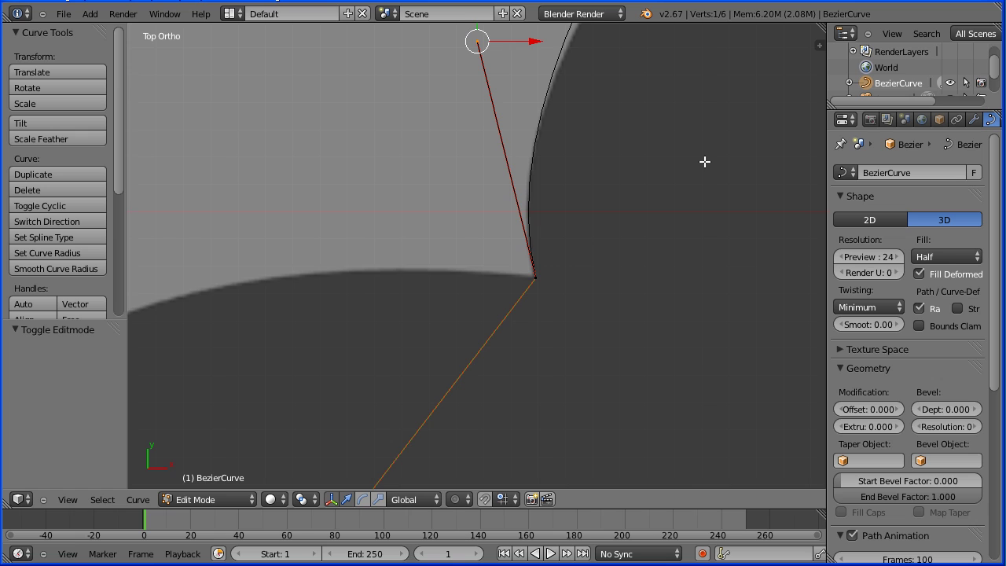
middle_click_drag(690, 169, 400, 468, "shift")
middle_click_drag(634, 129, 391, 403, "shift")
right_click(498, 218)
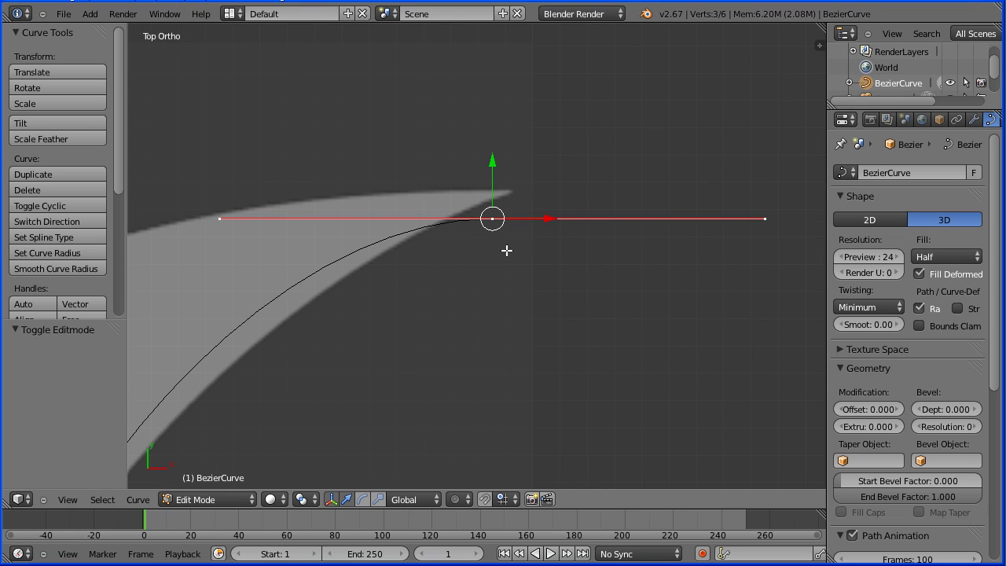
key("g")
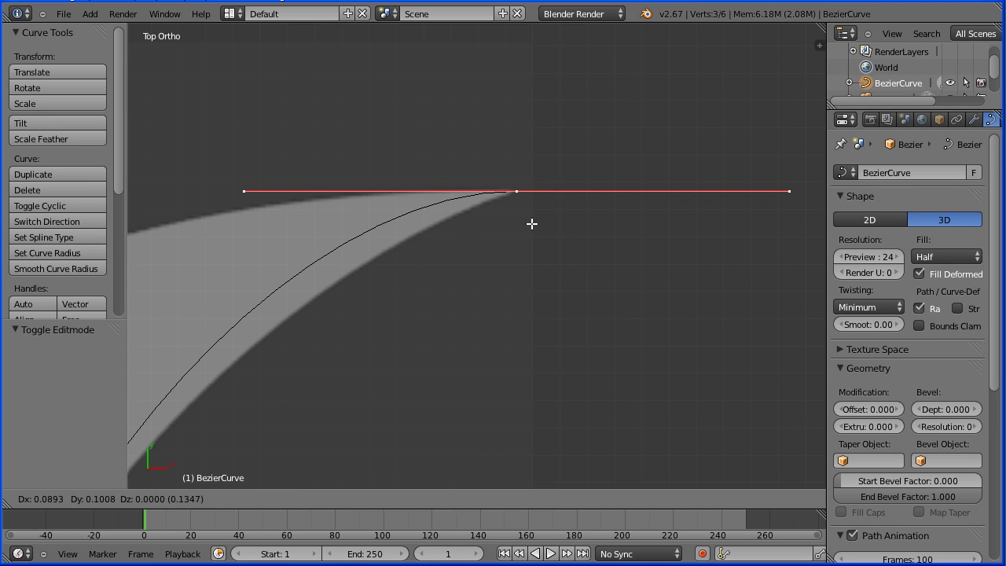
left_click(532, 224)
key("v")
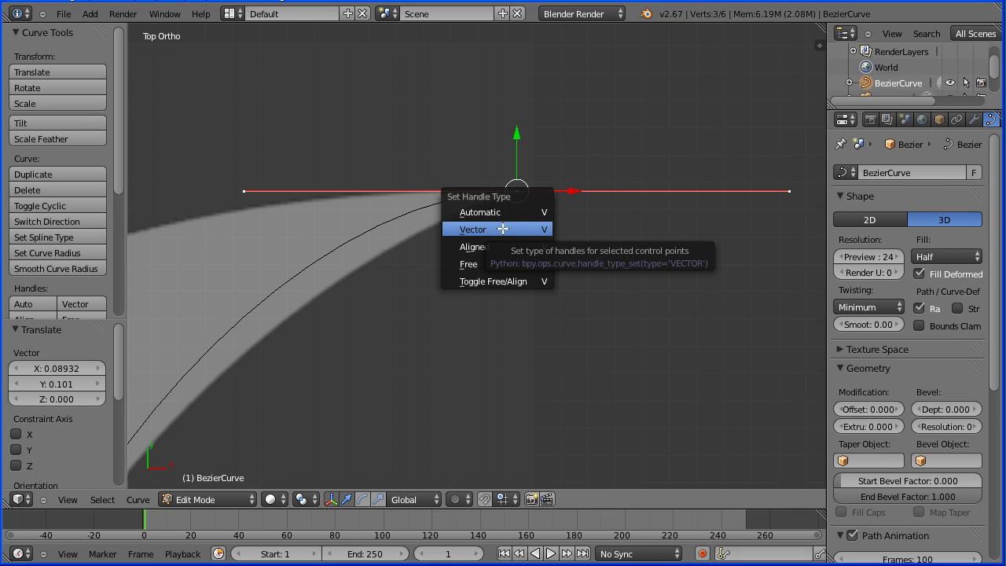
left_click(502, 229)
right_click(344, 420)
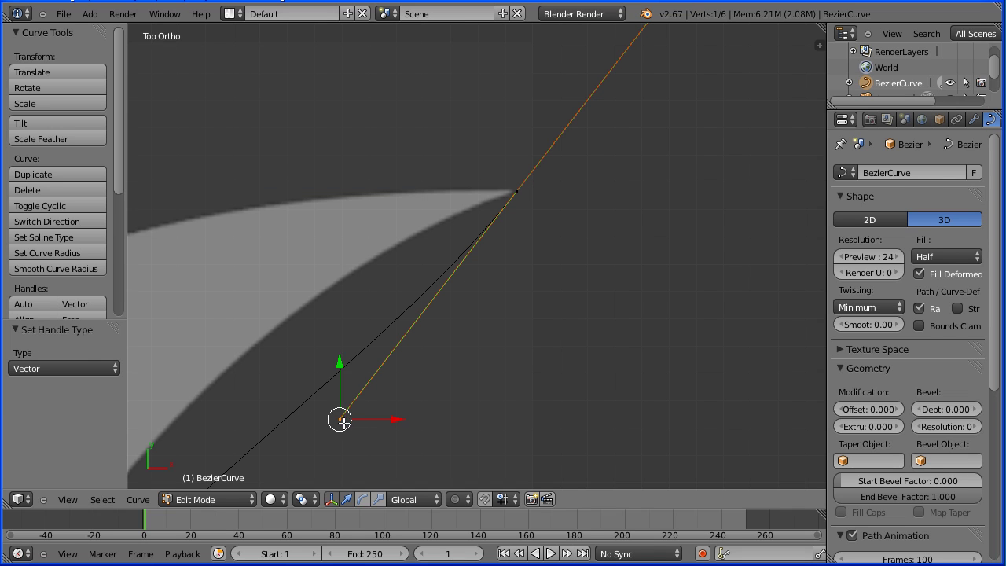
key("g")
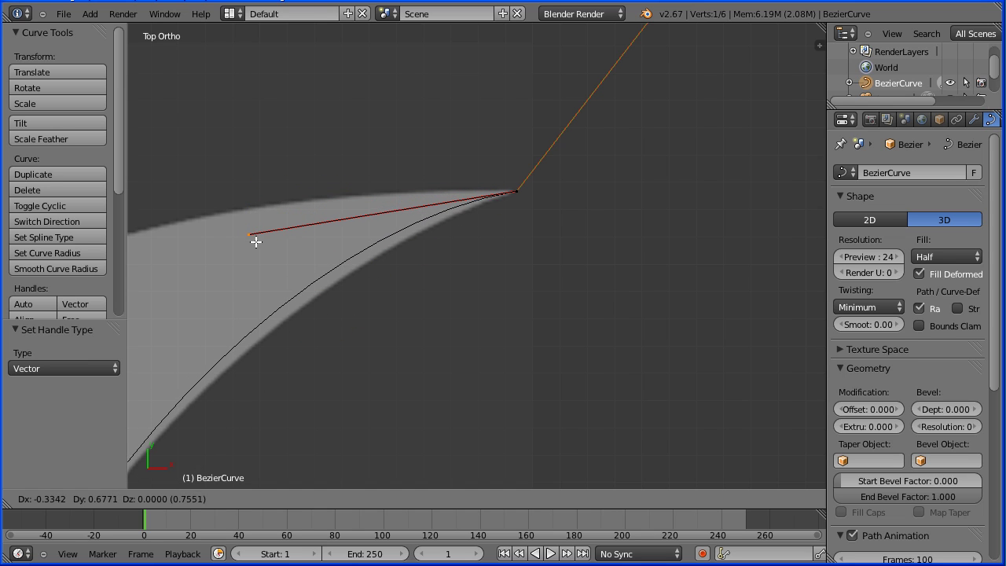
left_click(288, 266)
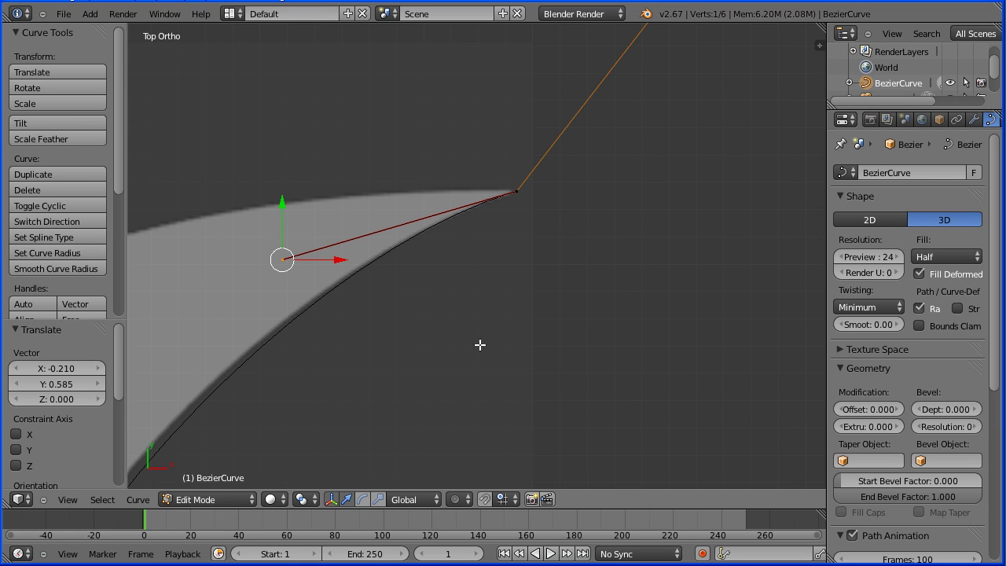
Step: Nudge the wingtip handle so the curve fits the wing's inner edge
scroll(503, 353, "down", 4)
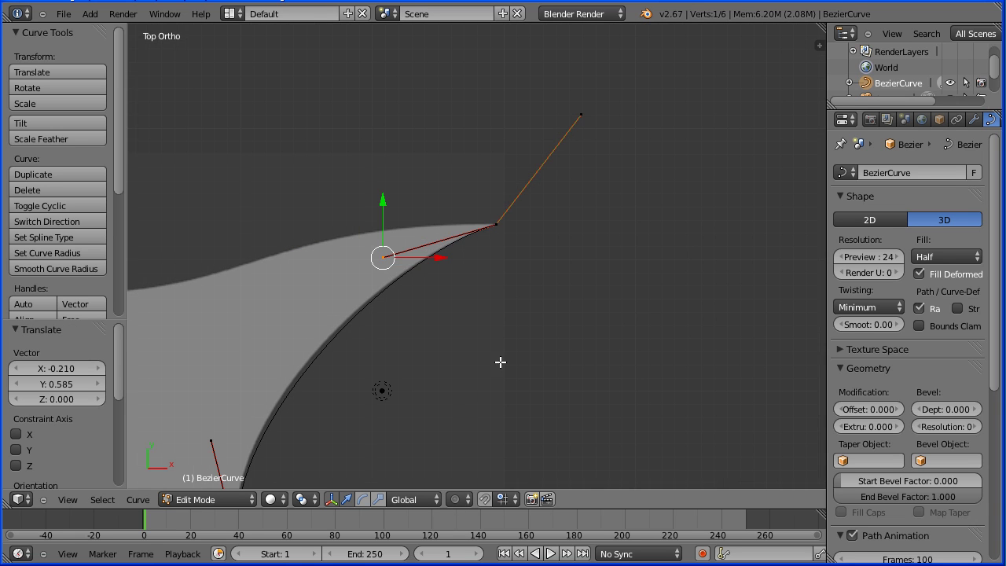
middle_click_drag(449, 442, 513, 330, "shift")
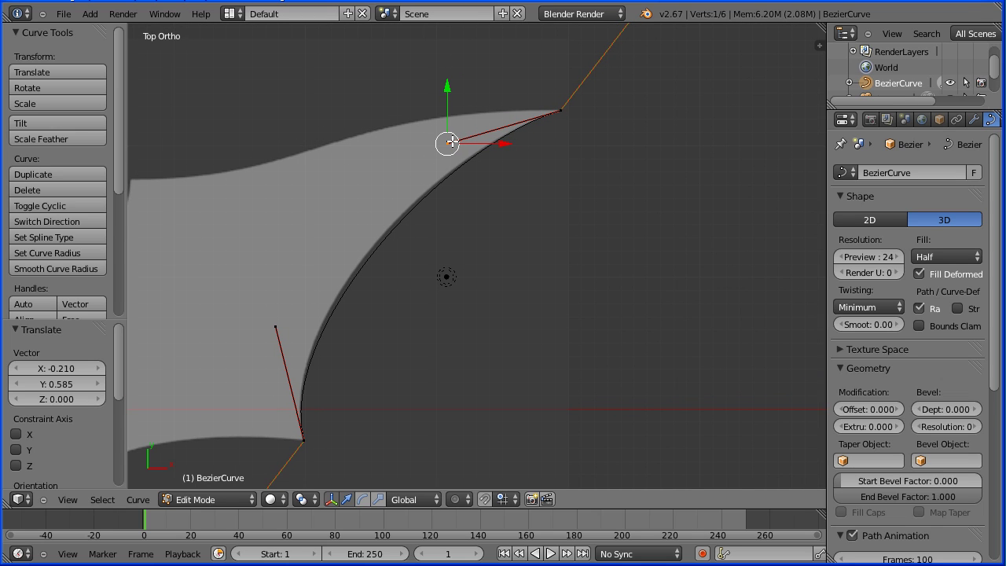
left_click_drag(451, 142, 427, 152)
key("Tab")
key("Tab")
right_click(560, 111)
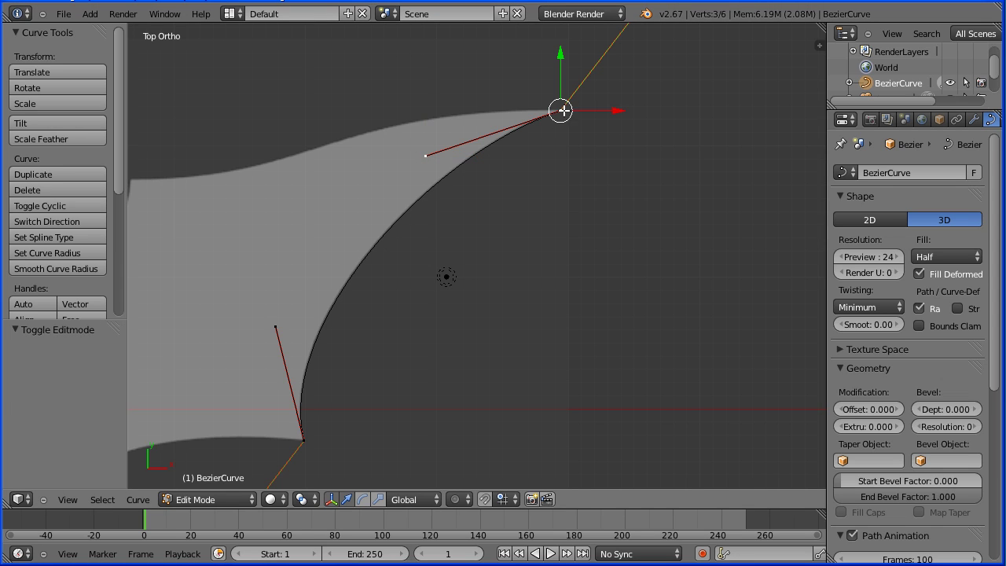
Step: Extrude a new point to the wing's top-edge corner and adjust its right handle
key("e")
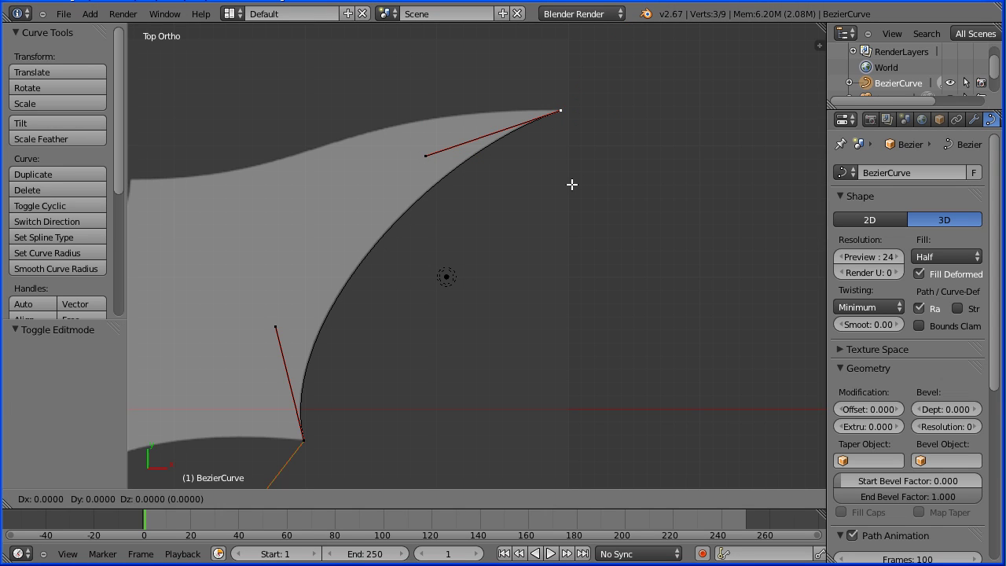
left_click_drag(571, 184, 144, 247)
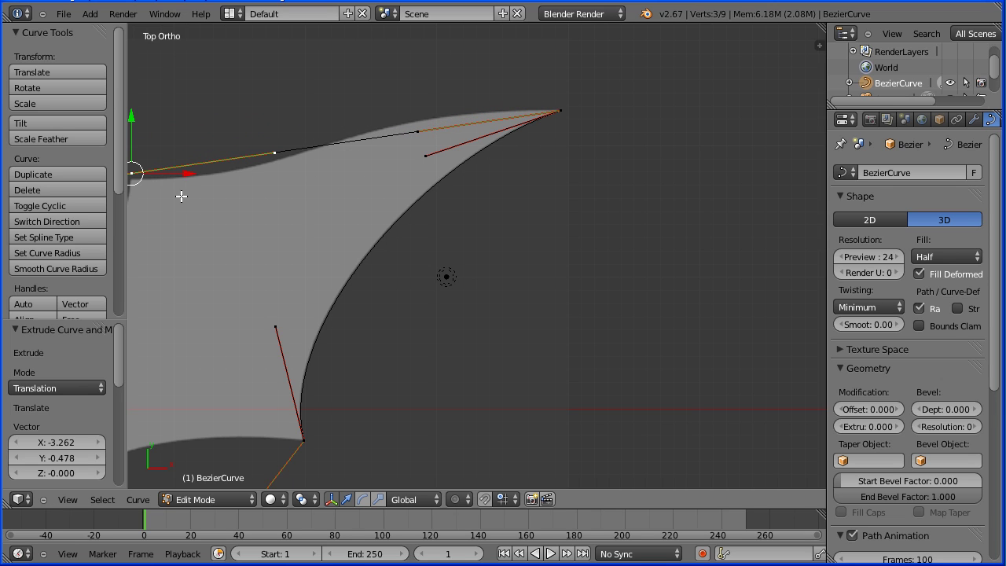
scroll(182, 197, "up", 5)
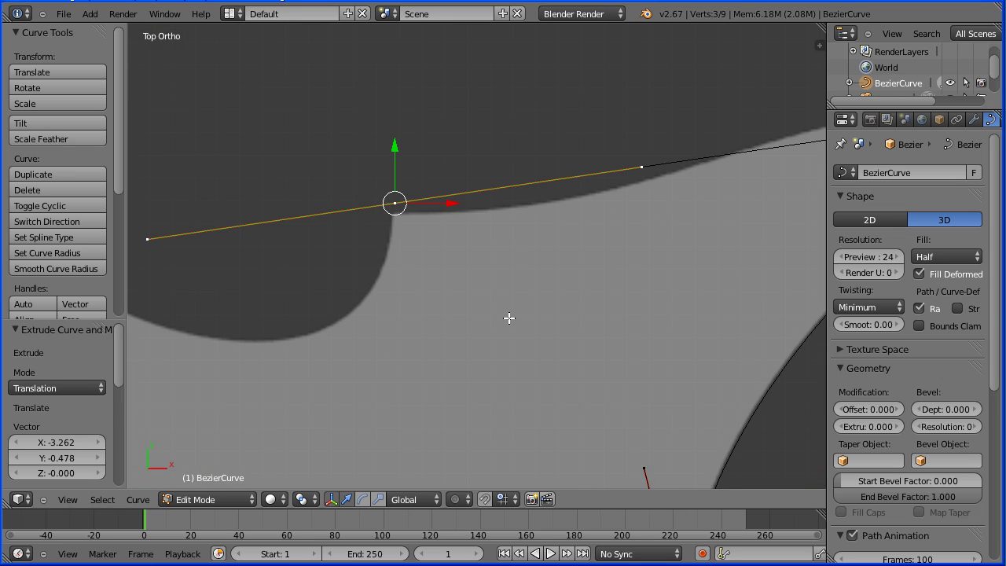
scroll(509, 317, "up", 3)
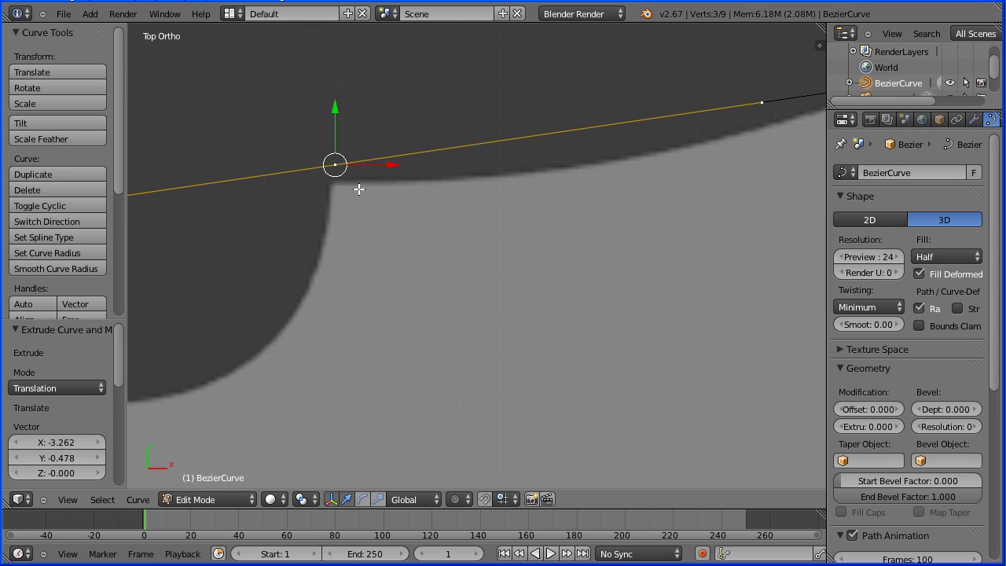
key("g")
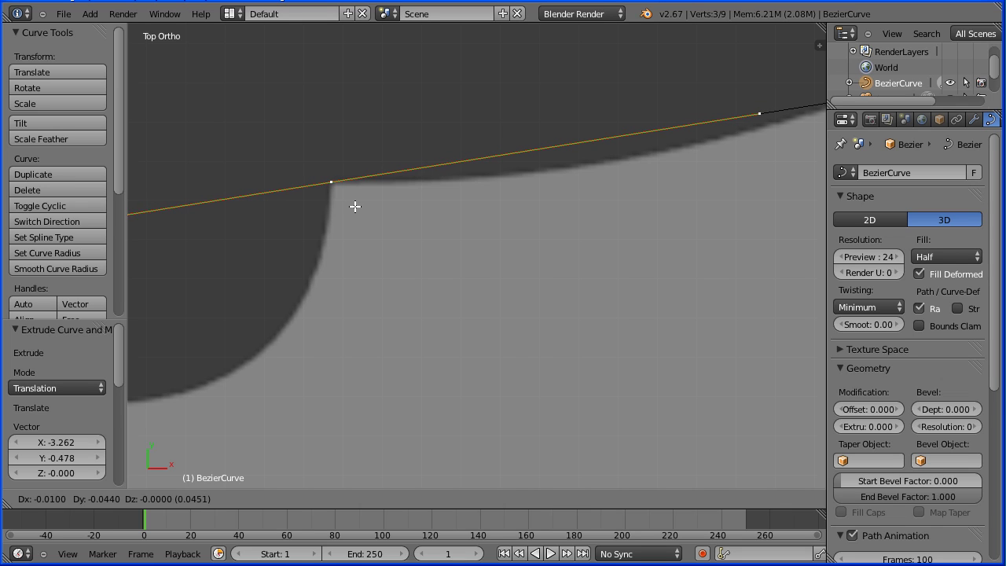
left_click(357, 207)
right_click(760, 117)
key("g")
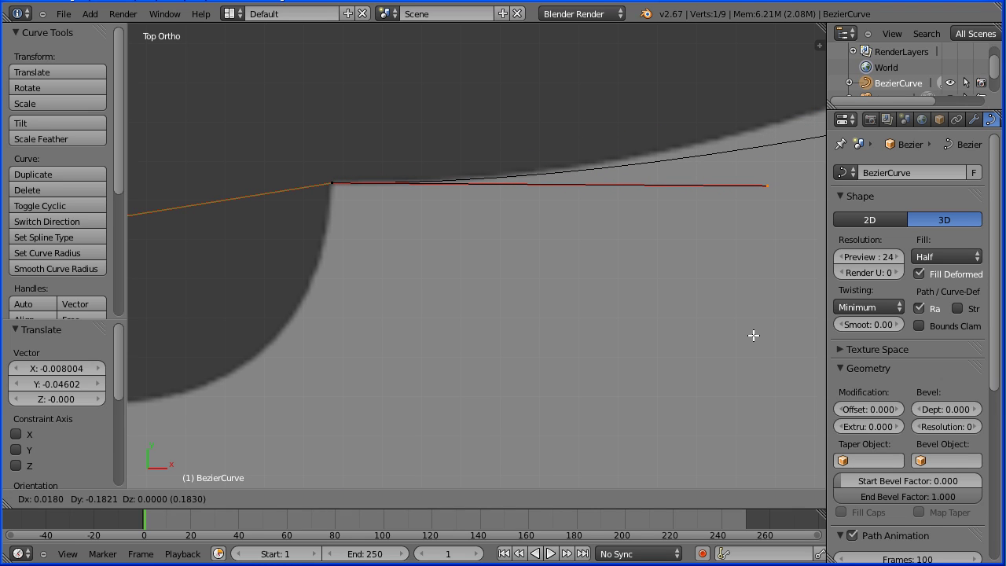
left_click(756, 336)
Step: Adjust both wingtip handles so the curve follows the wing's upper edge
scroll(567, 300, "down", 1)
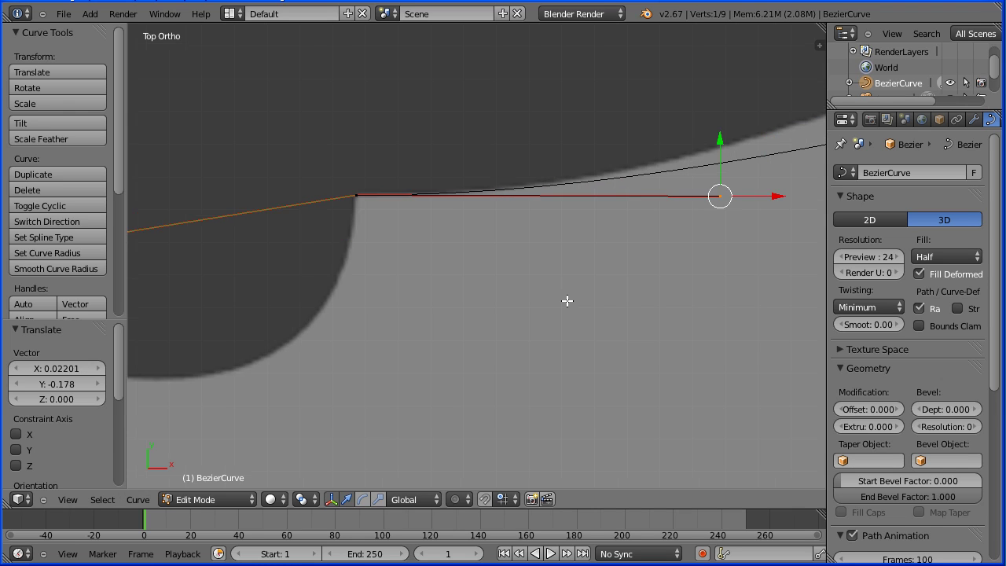
scroll(567, 300, "down", 3)
middle_click_drag(772, 227, 528, 239, "shift")
right_click(577, 163)
key("g")
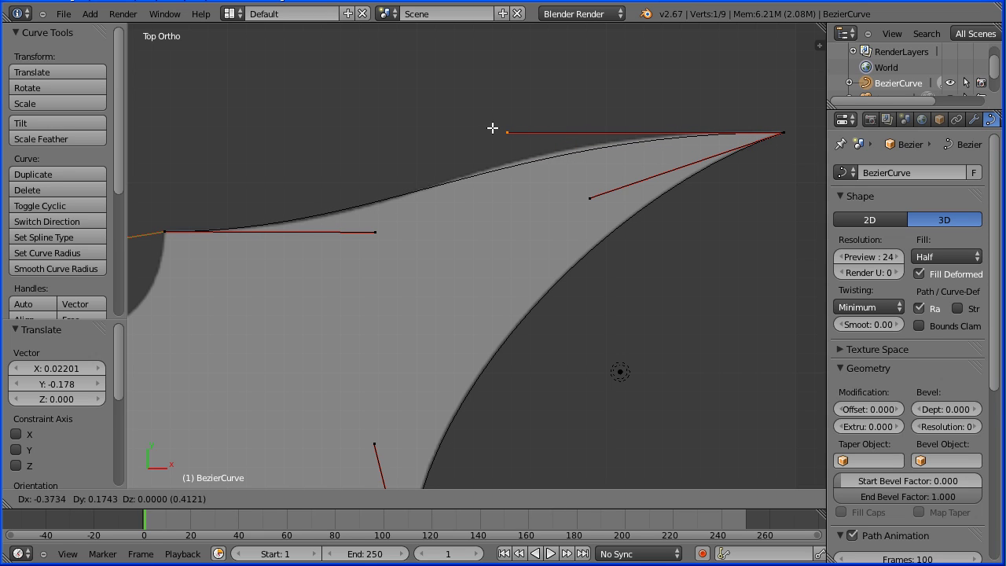
left_click(425, 128)
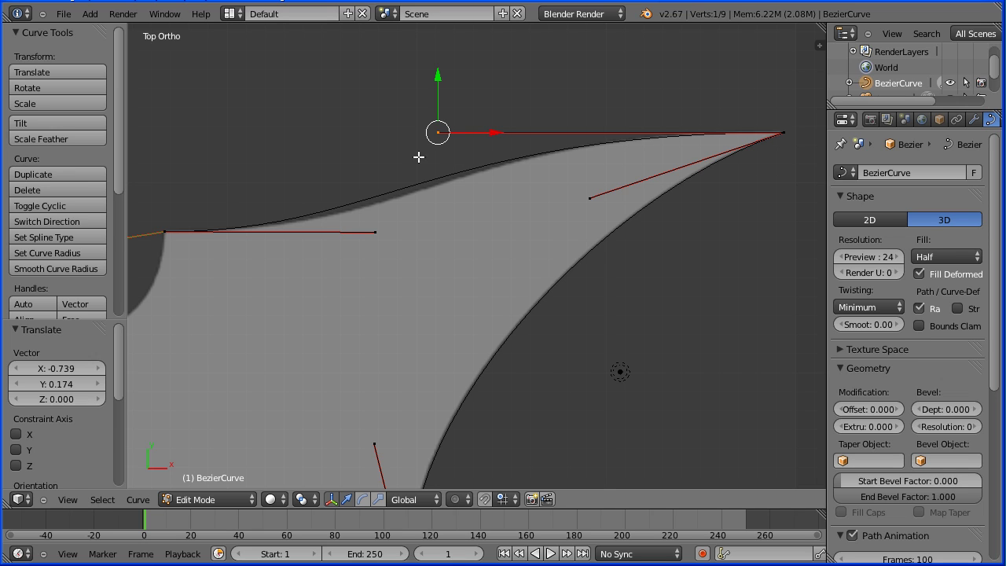
right_click(377, 233)
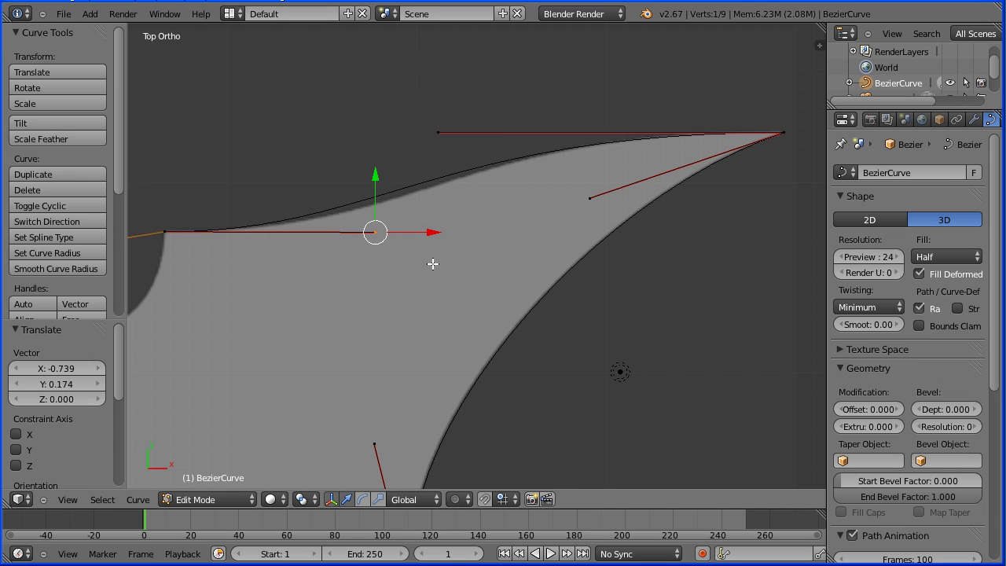
key("g")
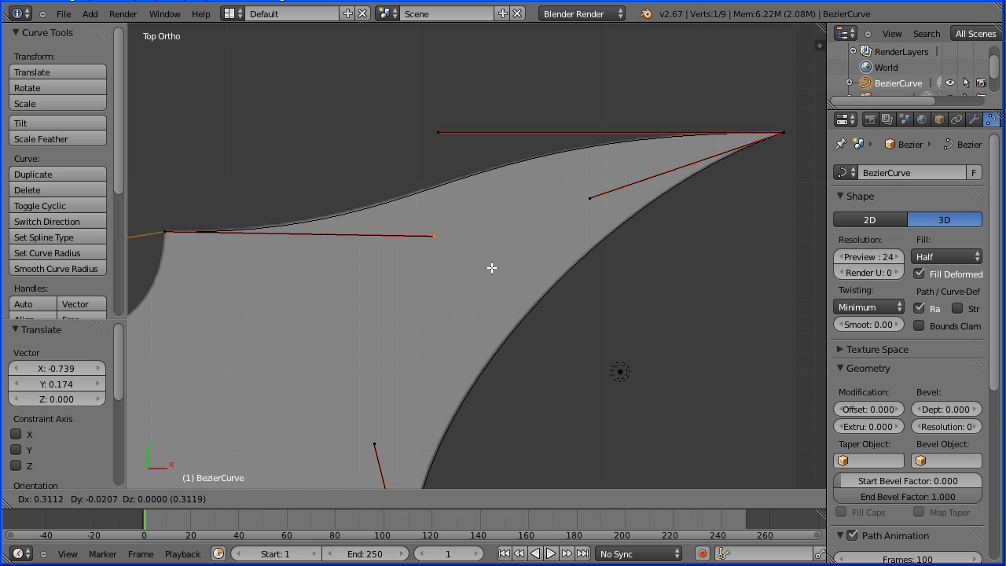
left_click(474, 268)
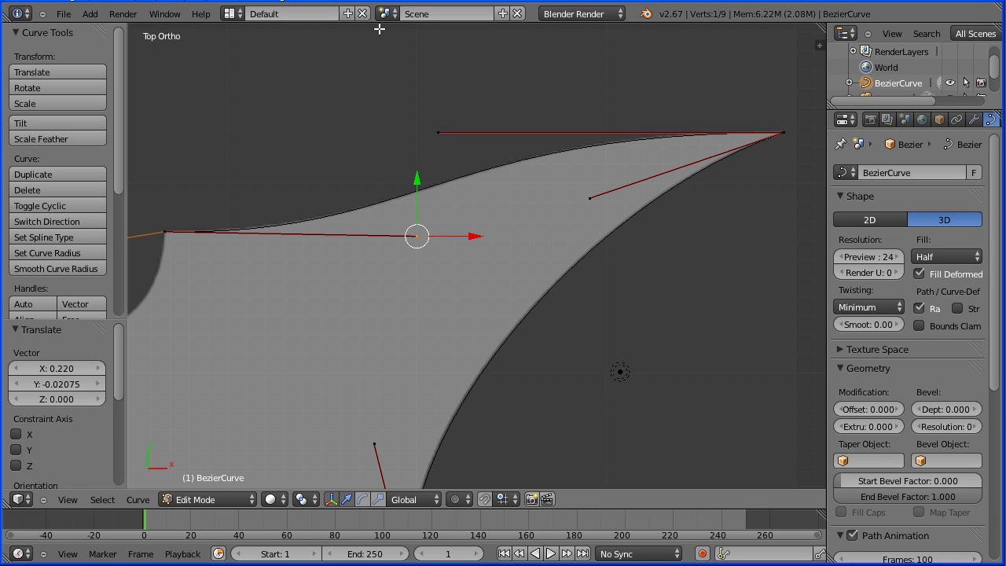
key("ctrl+z")
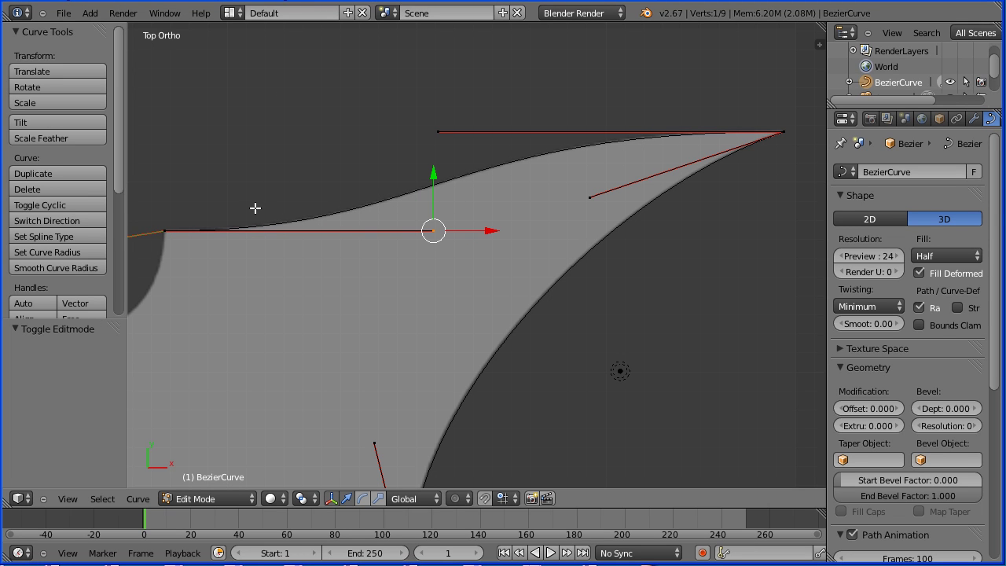
middle_click_drag(252, 205, 463, 191, "shift")
Step: Extrude a new point to the notch's lower corner and bend its handle along the notch
scroll(660, 134, "up", 5)
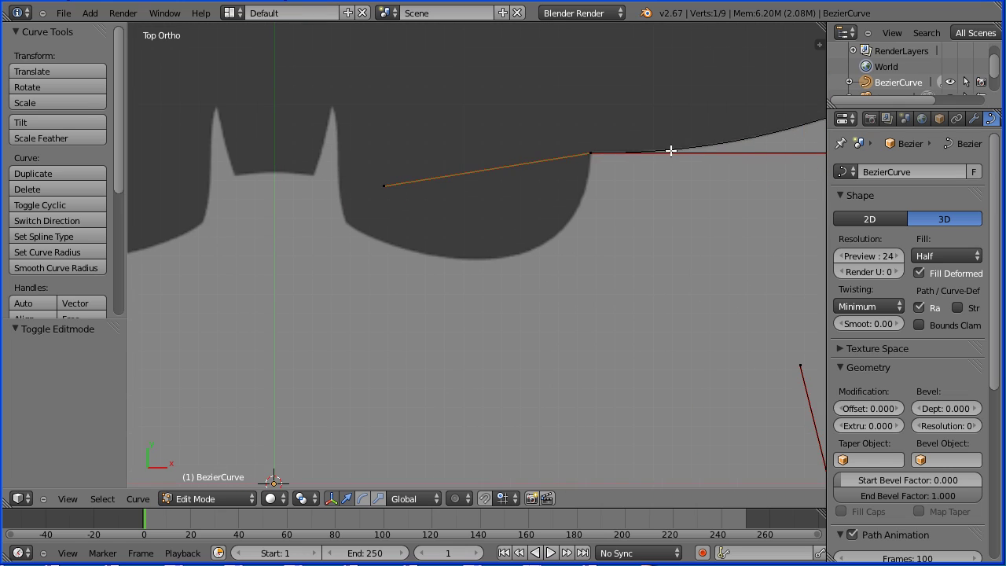
scroll(673, 163, "up", 1)
right_click(712, 43)
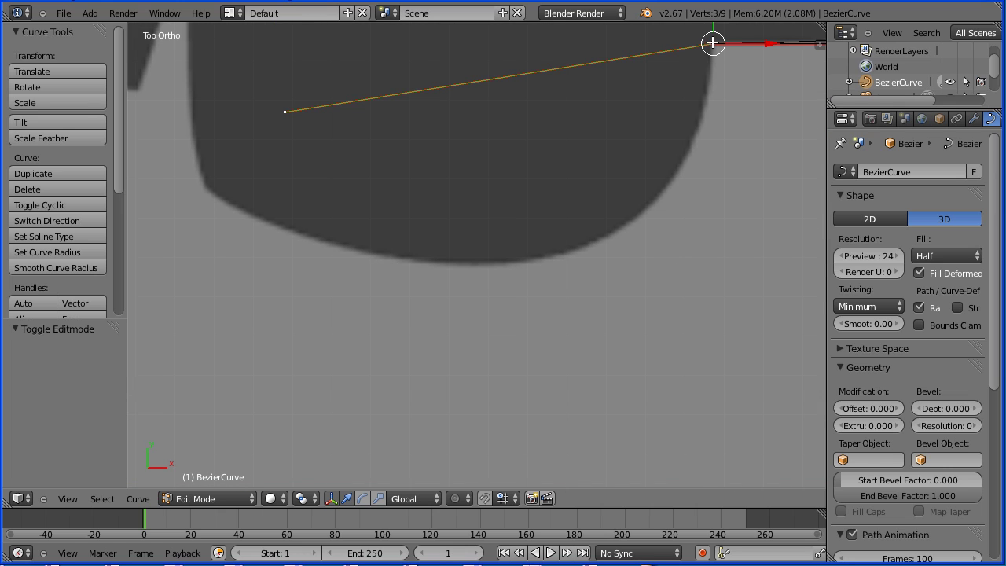
key("e")
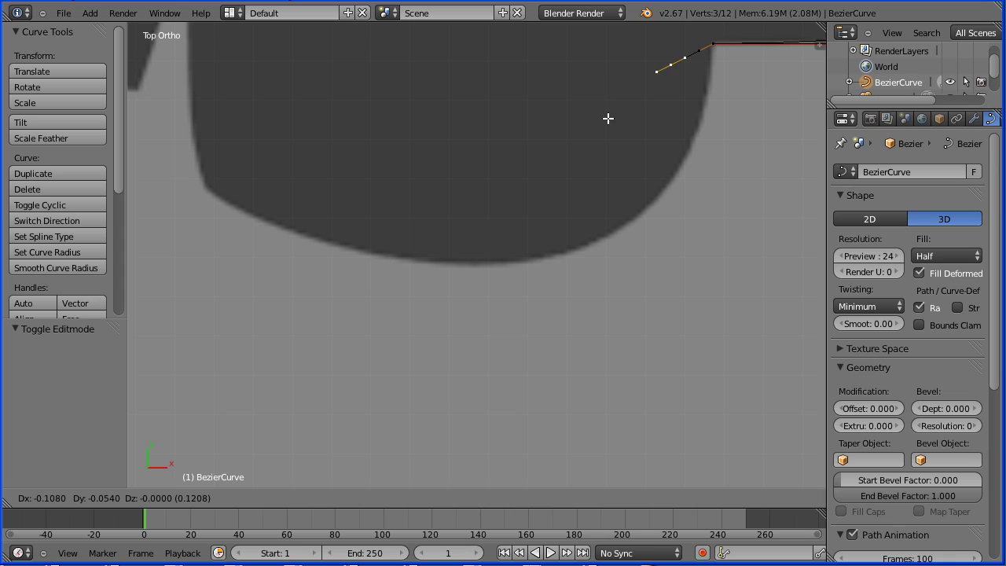
left_click(150, 239)
right_click(372, 143)
key("g")
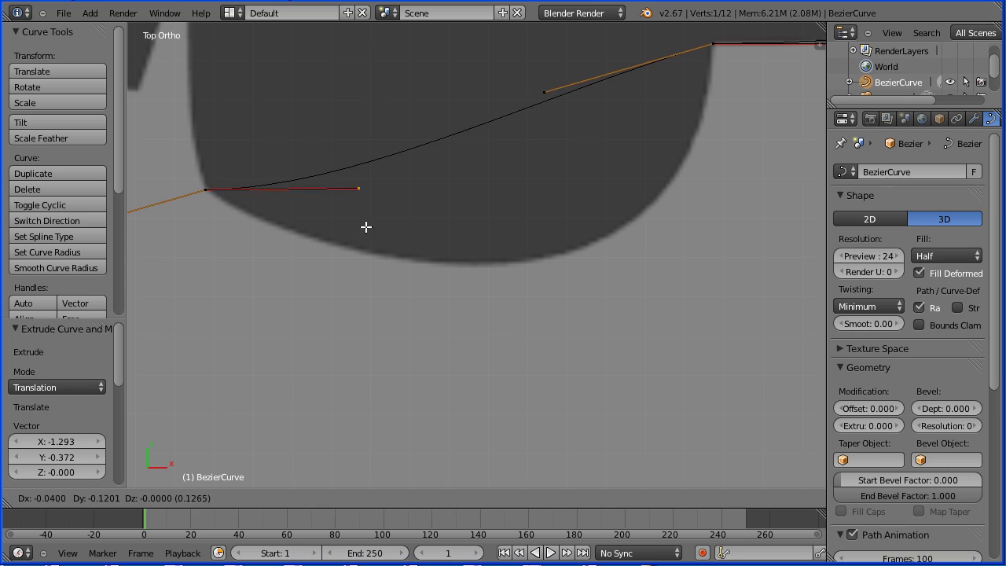
left_click(297, 281)
right_click(545, 94)
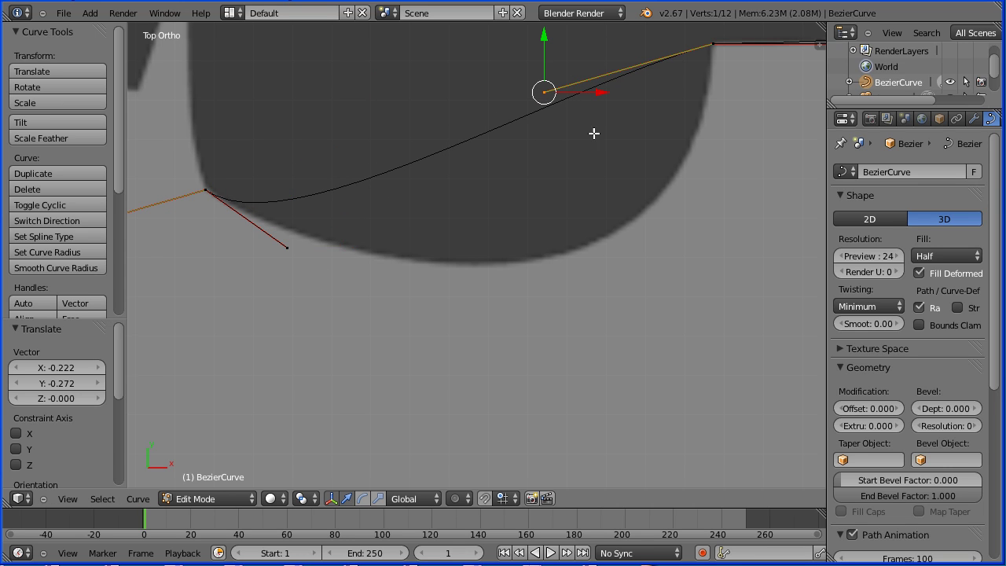
key("g")
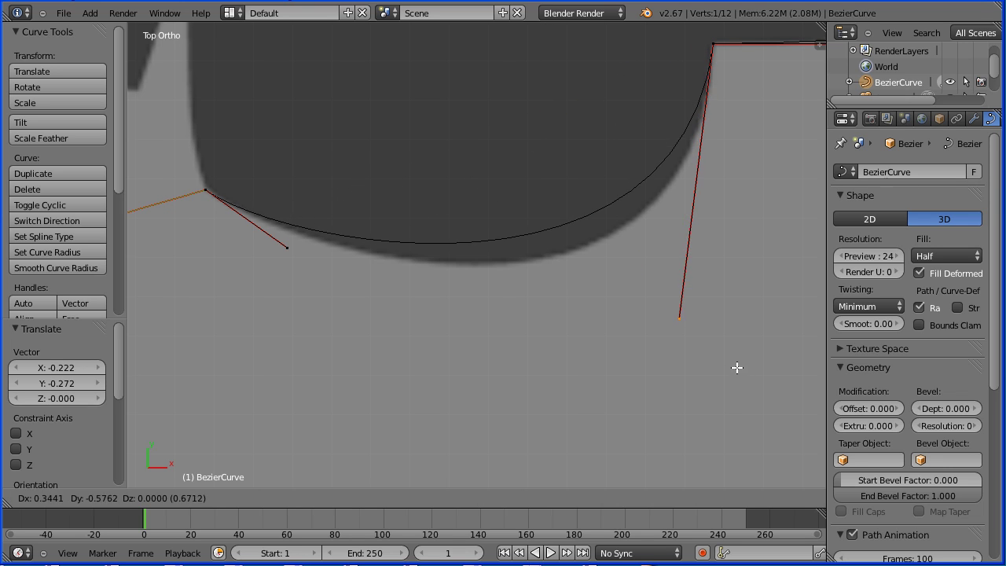
left_click(747, 427)
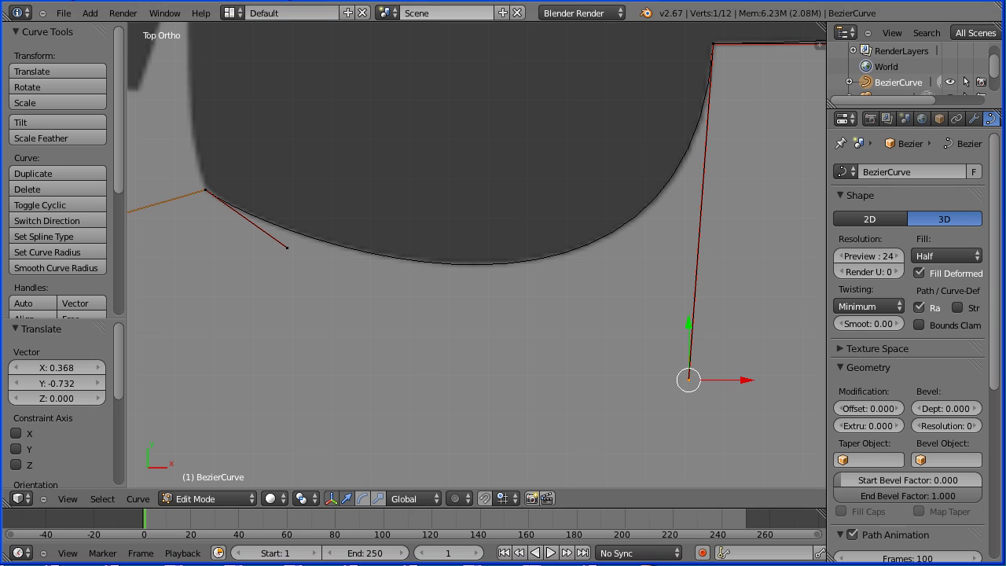
key("ctrl+z")
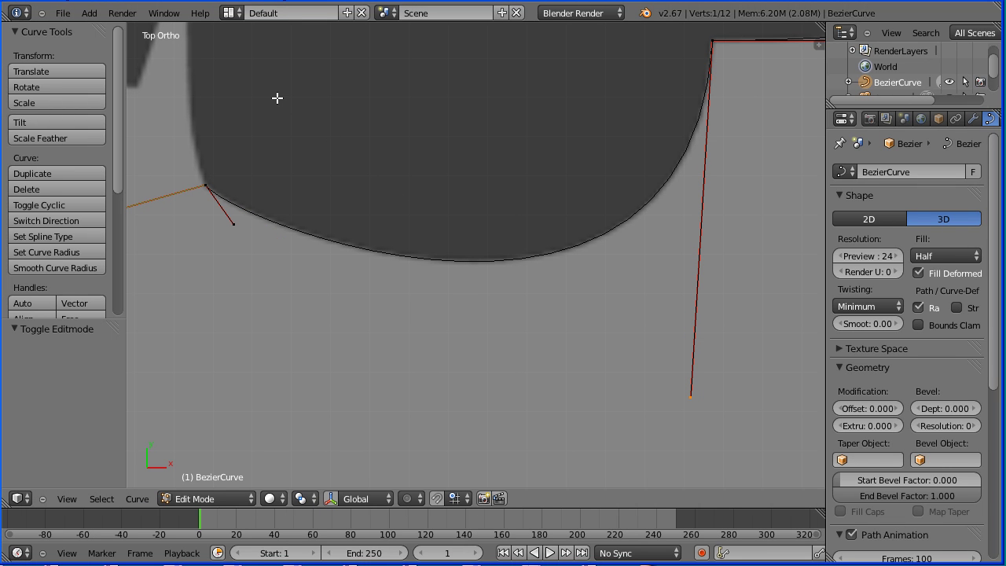
Step: Extrude a point up the bat's ear and shape its upper and lower handles along the edge
scroll(574, 251, "down", 3)
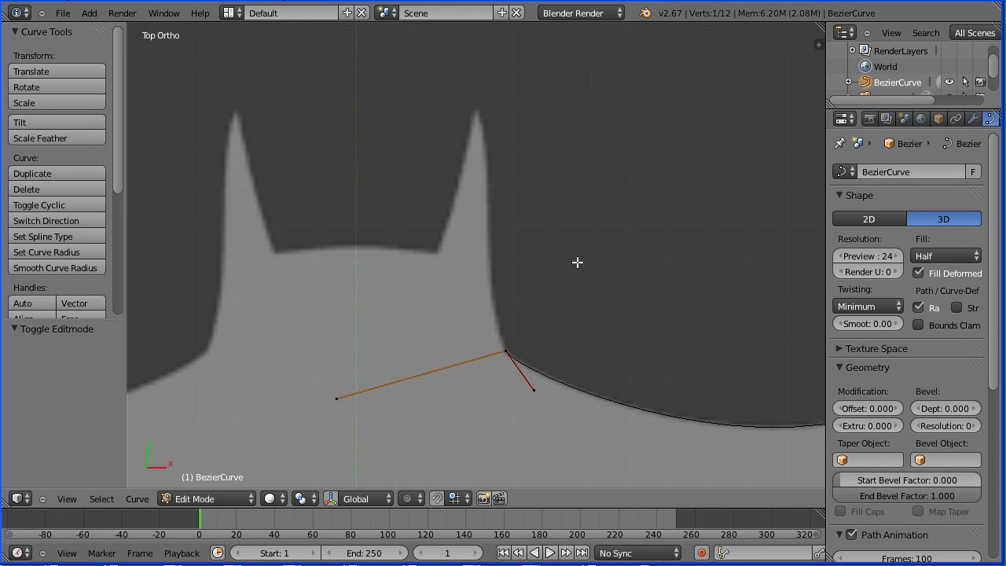
scroll(572, 255, "up", 1)
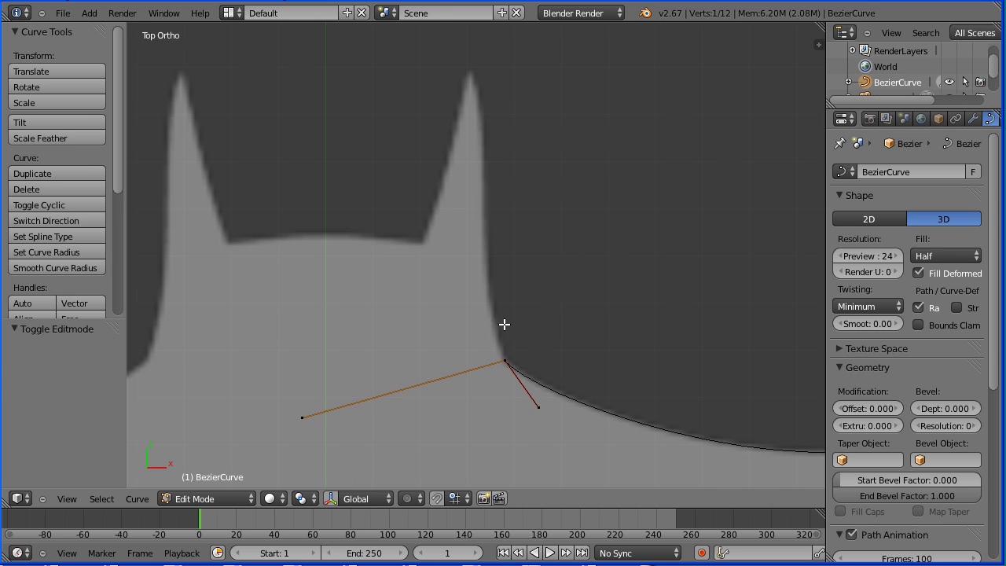
key("e")
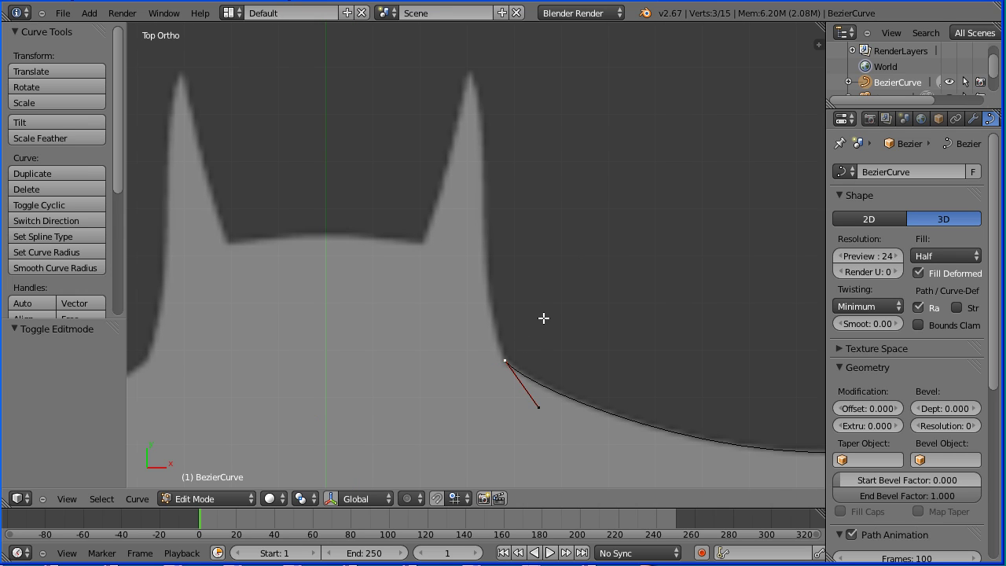
left_click(509, 29)
right_click(484, 168)
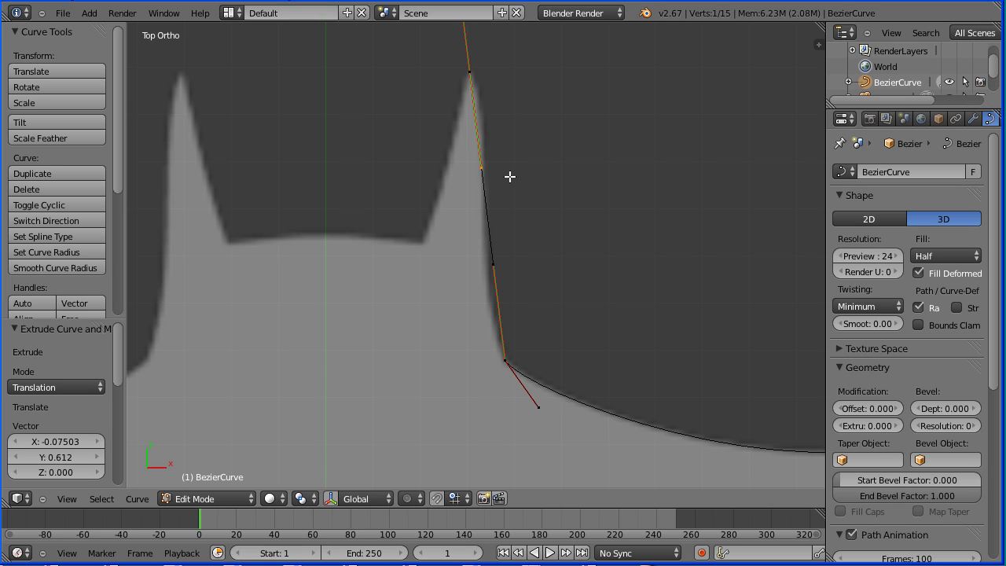
key("g")
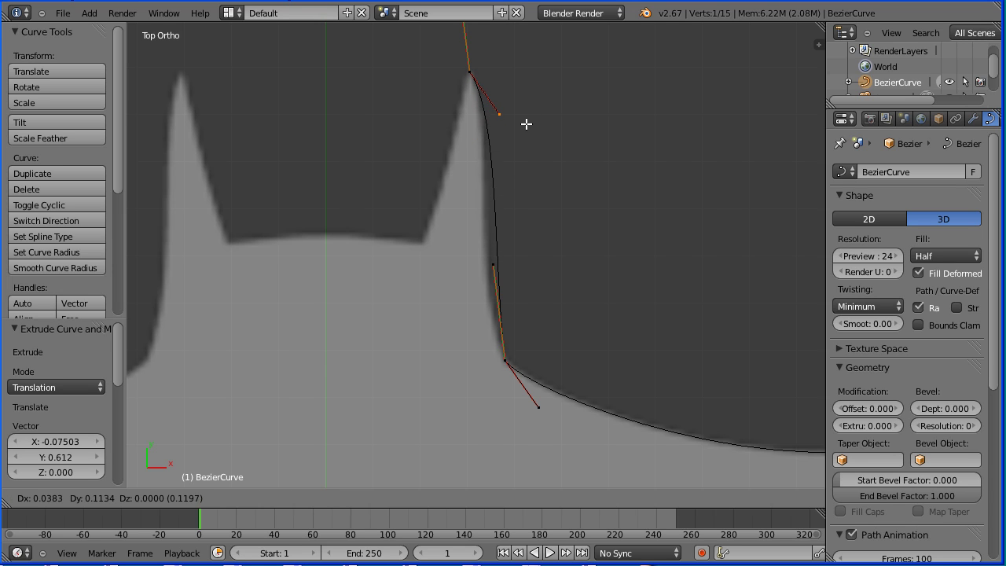
left_click(523, 127)
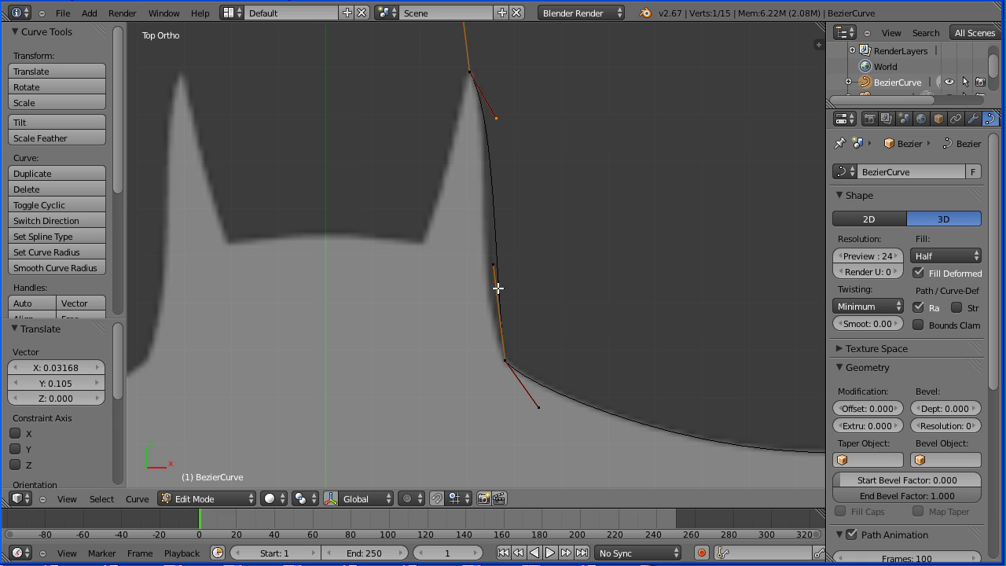
right_click(492, 267)
key("g")
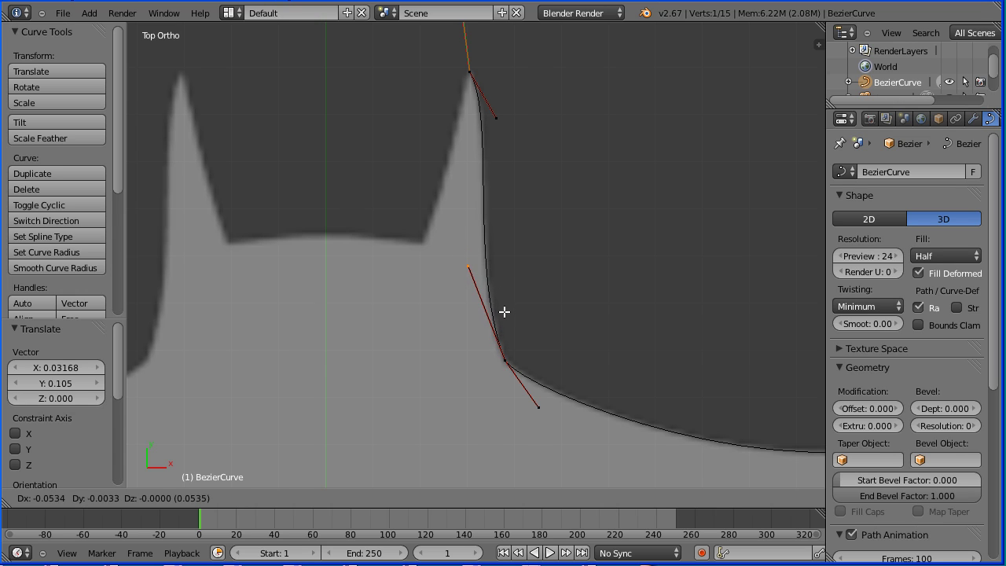
left_click(507, 321)
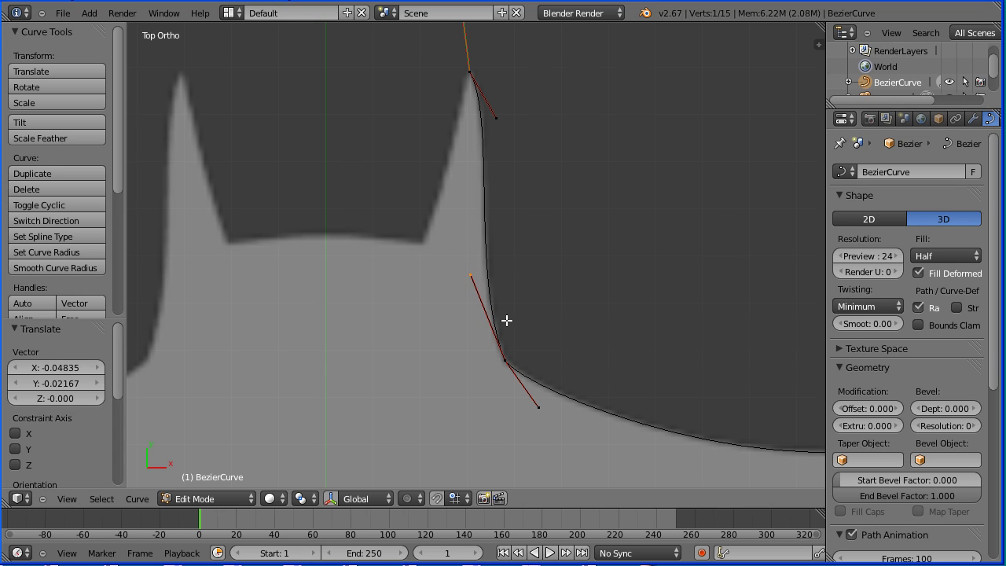
key("Tab")
key("Tab")
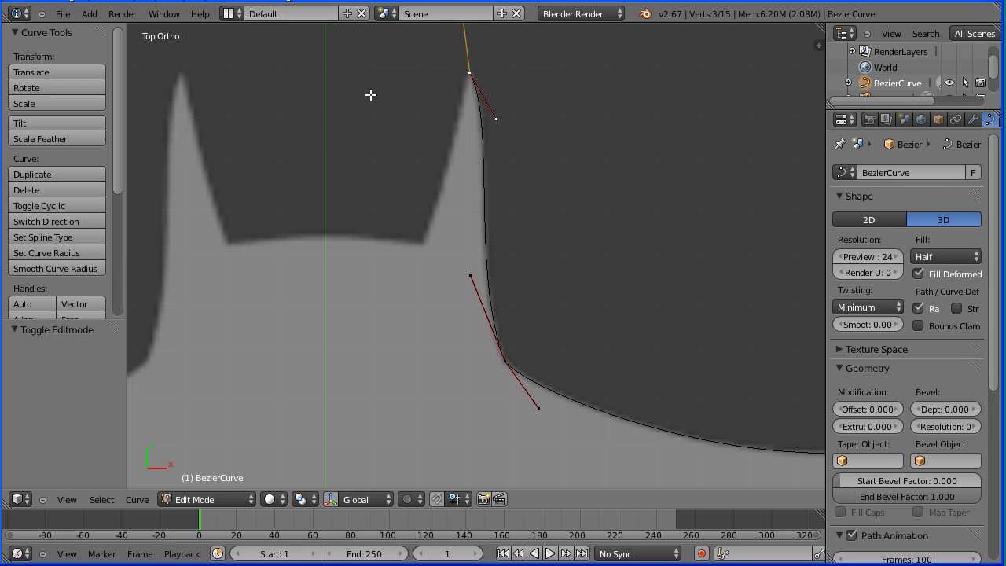
Step: Add a point down the ear's inner side and sharpen the ear tip's point and handles
key("e")
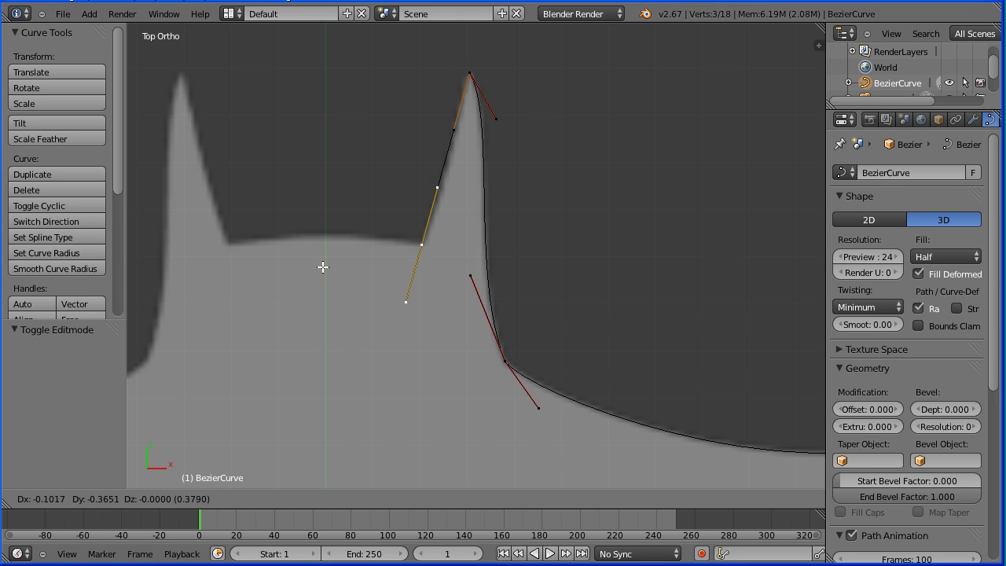
left_click(326, 267)
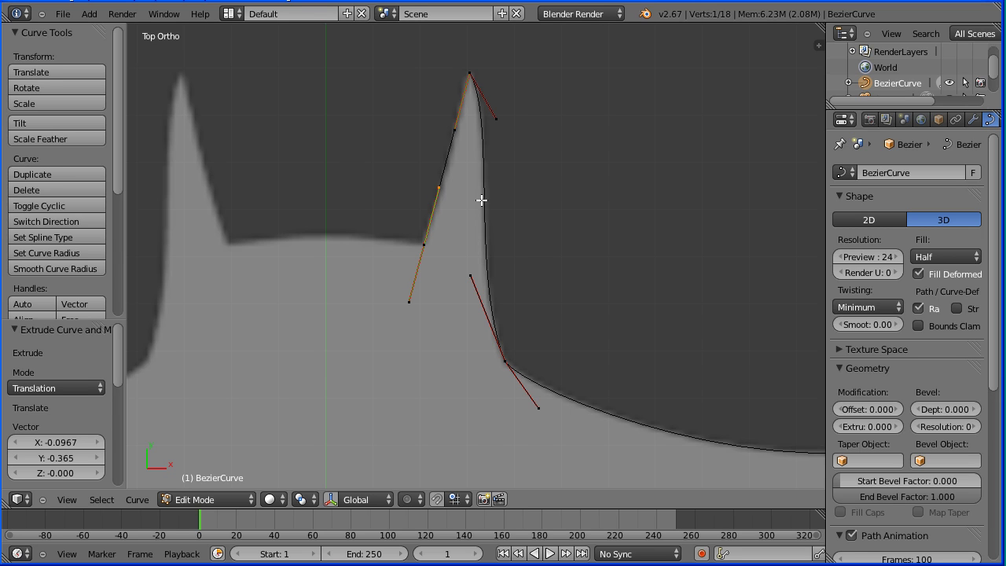
key("g")
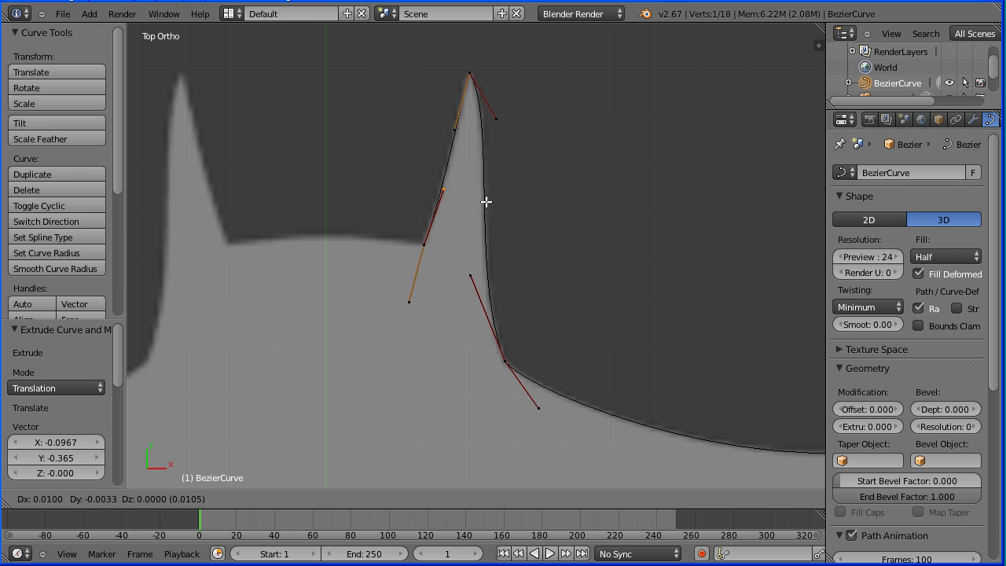
left_click(486, 202)
right_click(454, 129)
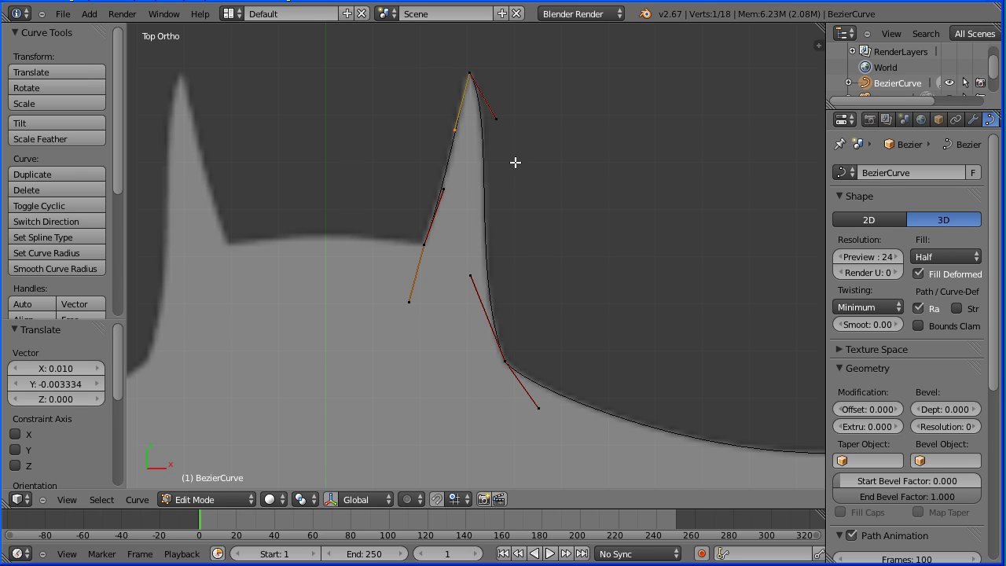
key("g")
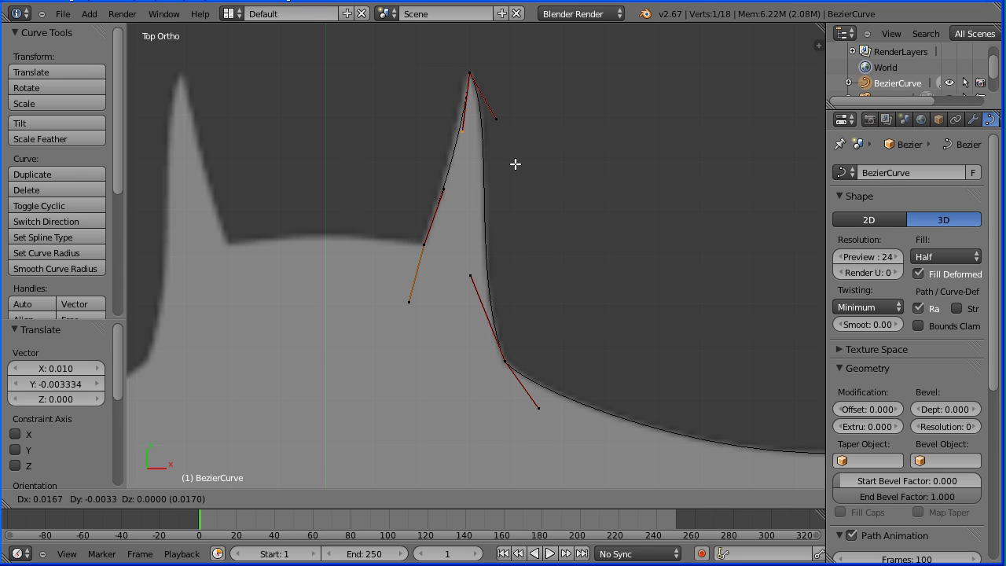
left_click(519, 163)
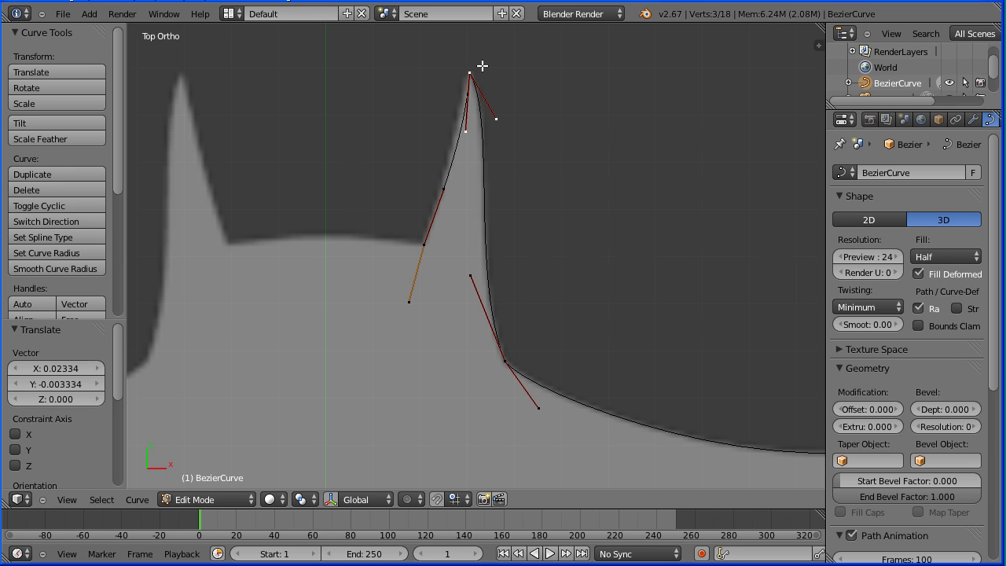
key("g")
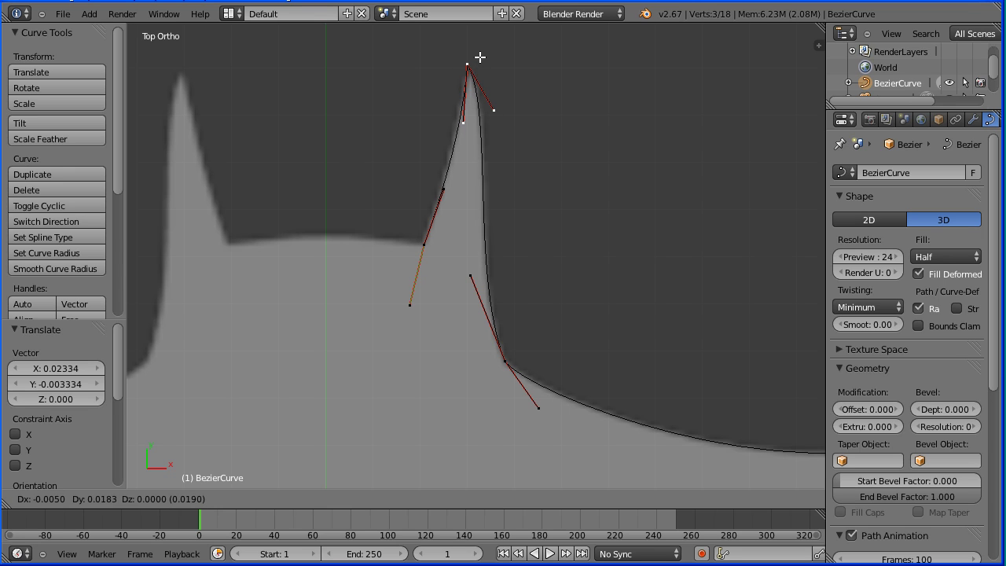
left_click(480, 57)
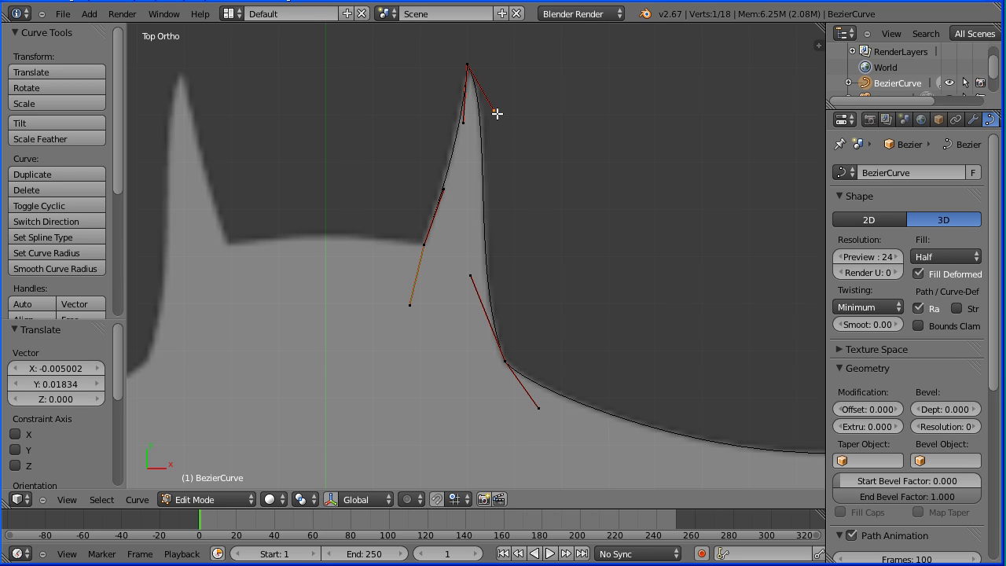
key("g")
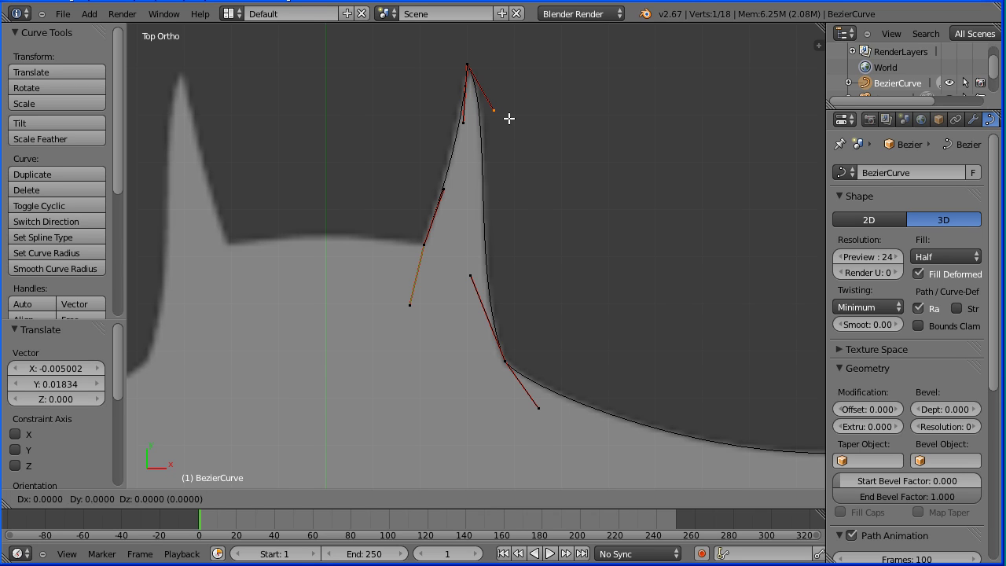
left_click(513, 119)
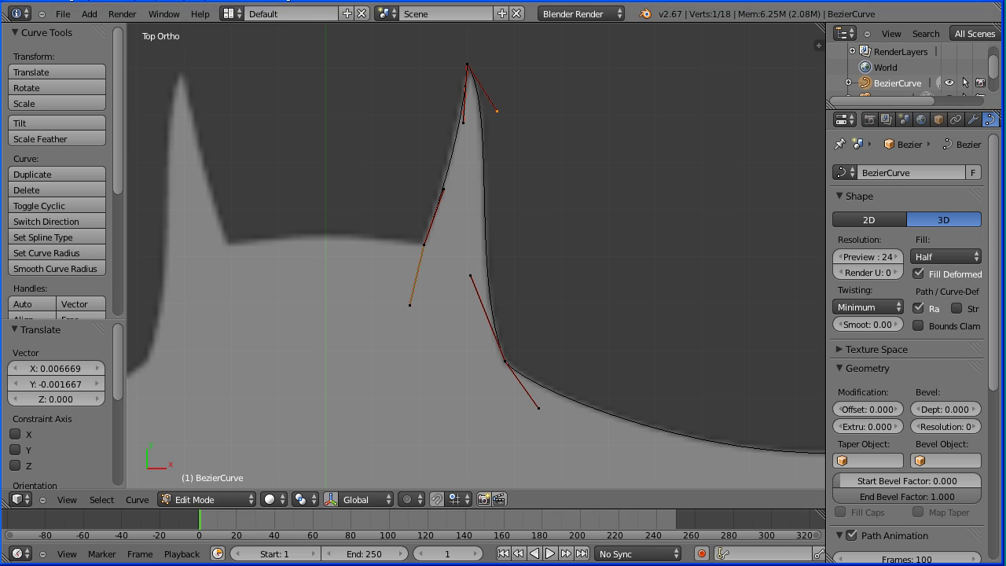
key("Tab")
key("Tab")
Step: Return to Object Mode and duplicate the half-bat curve in place
scroll(583, 270, "down", 8)
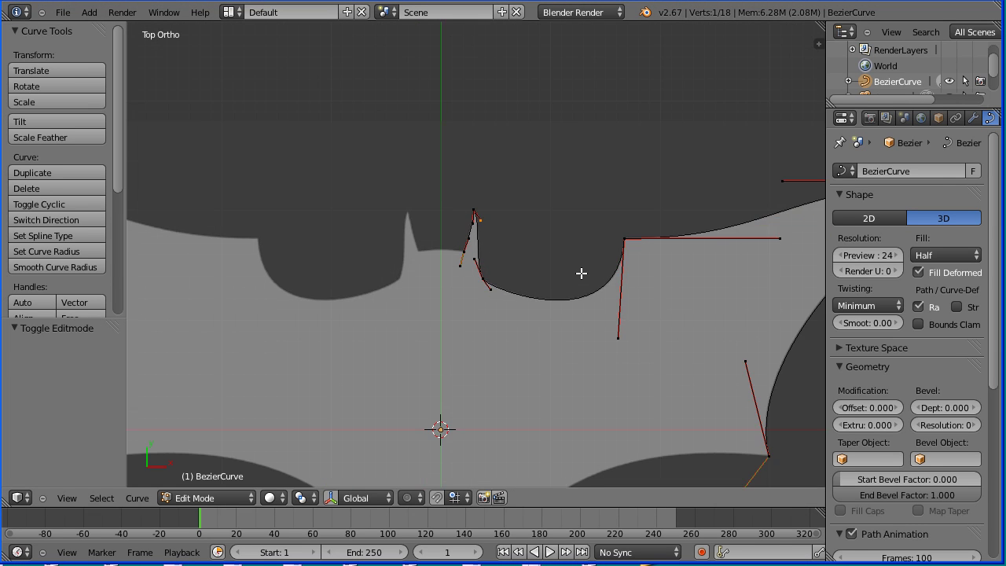
scroll(512, 320, "down", 2)
middle_click_drag(395, 434, 425, 326, "shift")
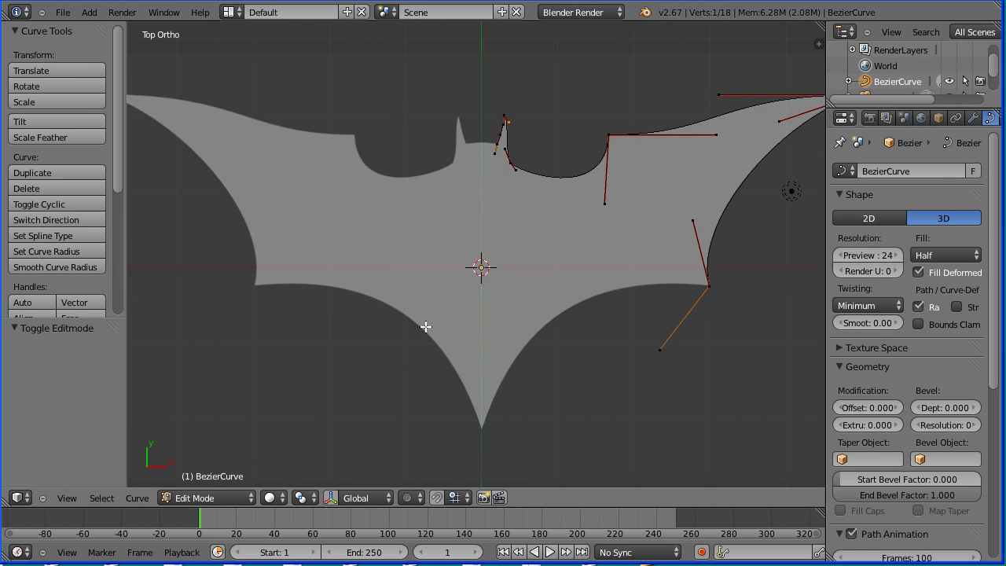
left_click(235, 497)
left_click(188, 482)
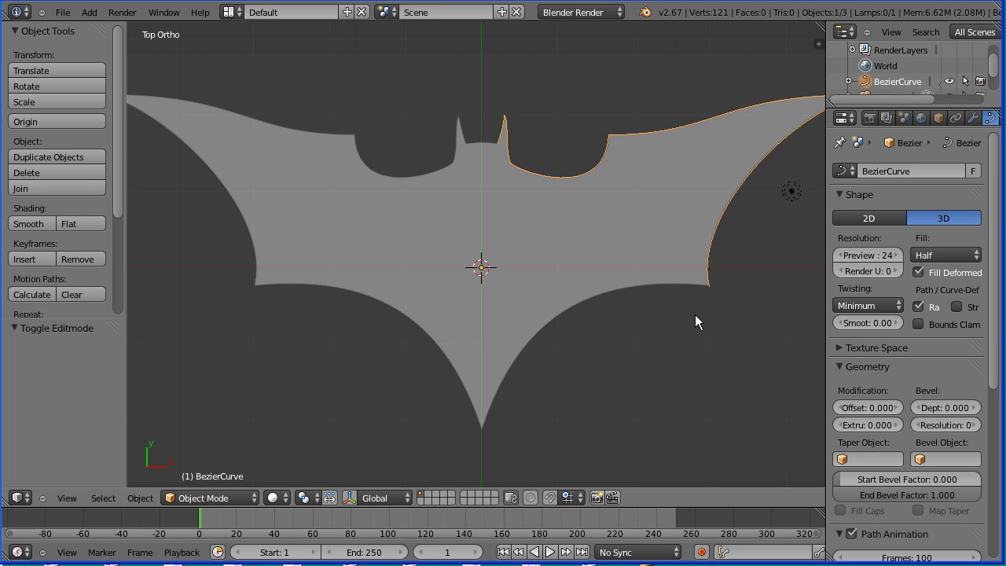
key("shift+d")
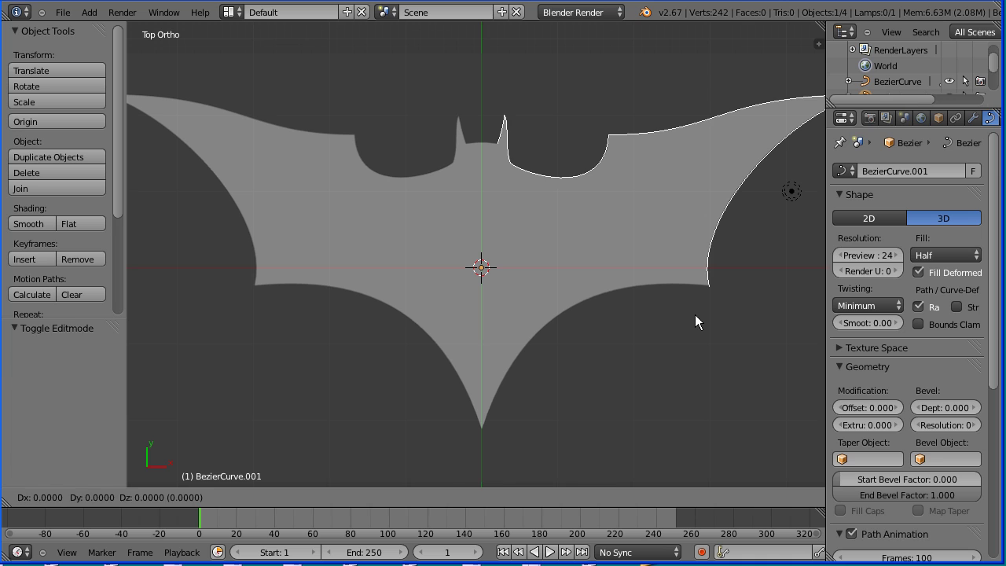
right_click(694, 322)
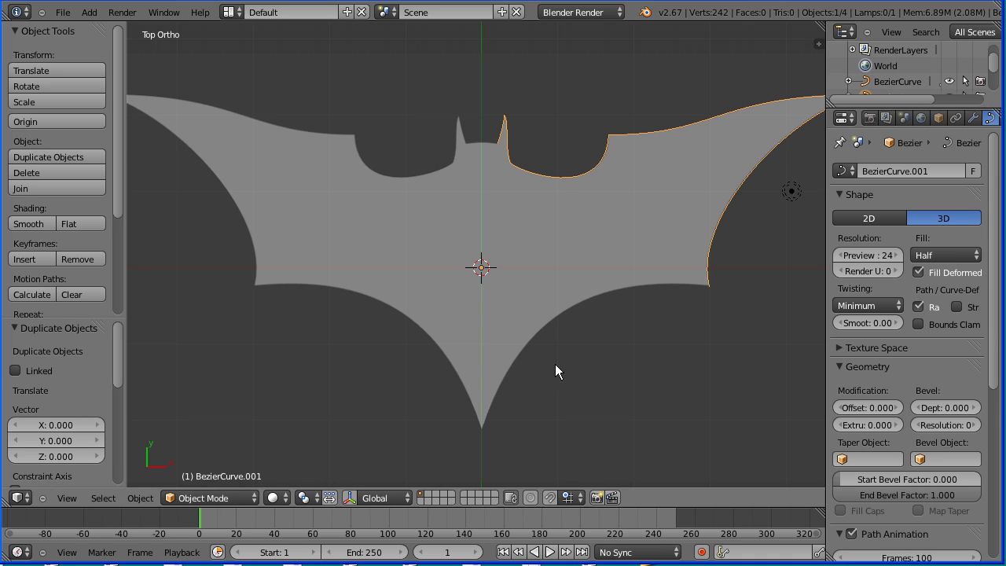
Step: Mirror the copy across global X and join it with the original half
left_click(141, 496)
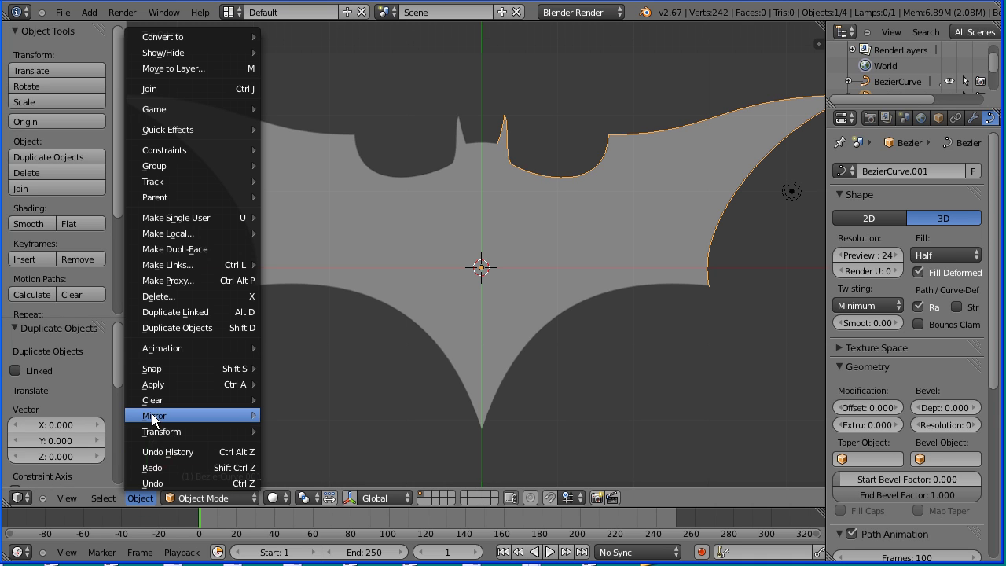
mouse_move(163, 416)
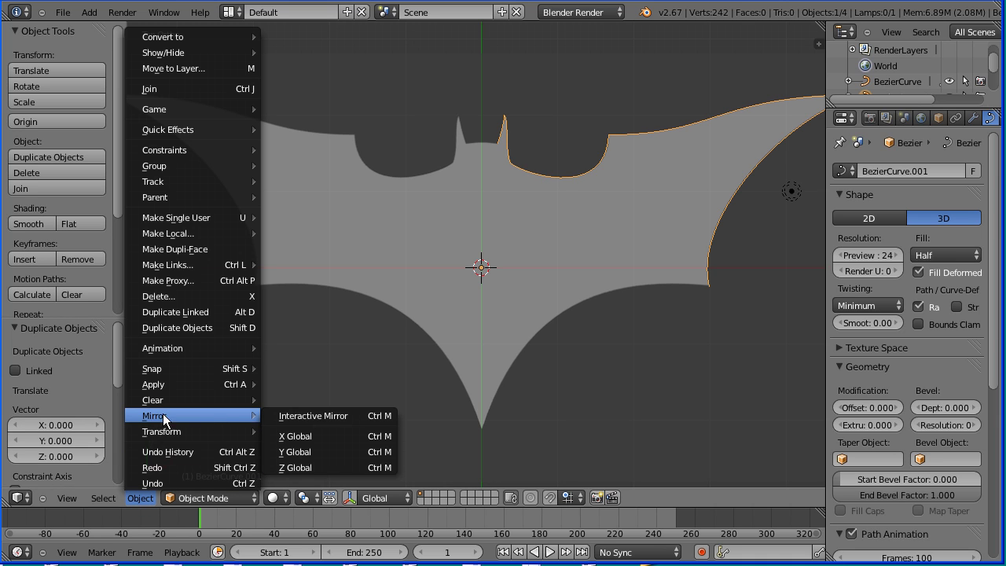
left_click(362, 434)
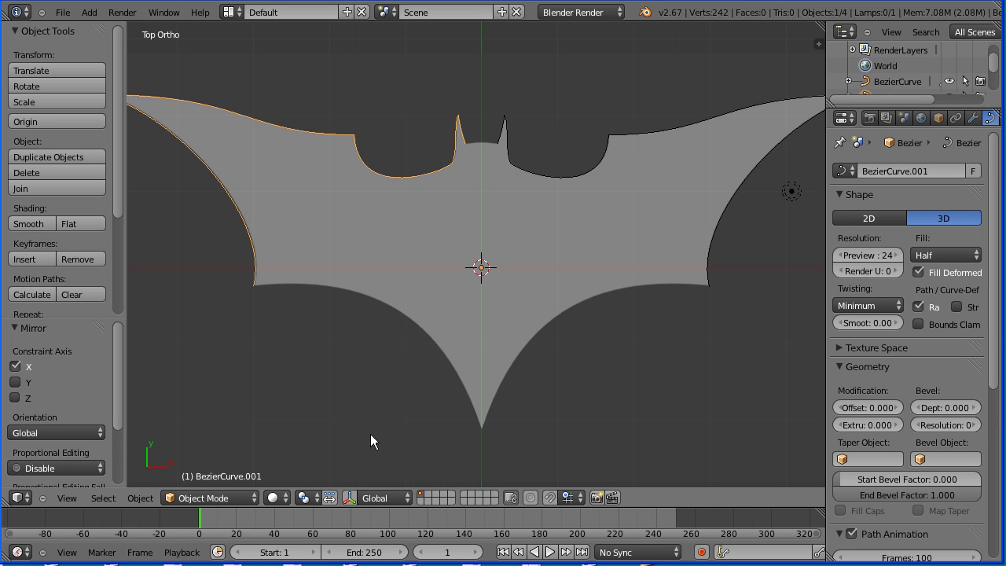
right_click(709, 252, "shift")
left_click(83, 188)
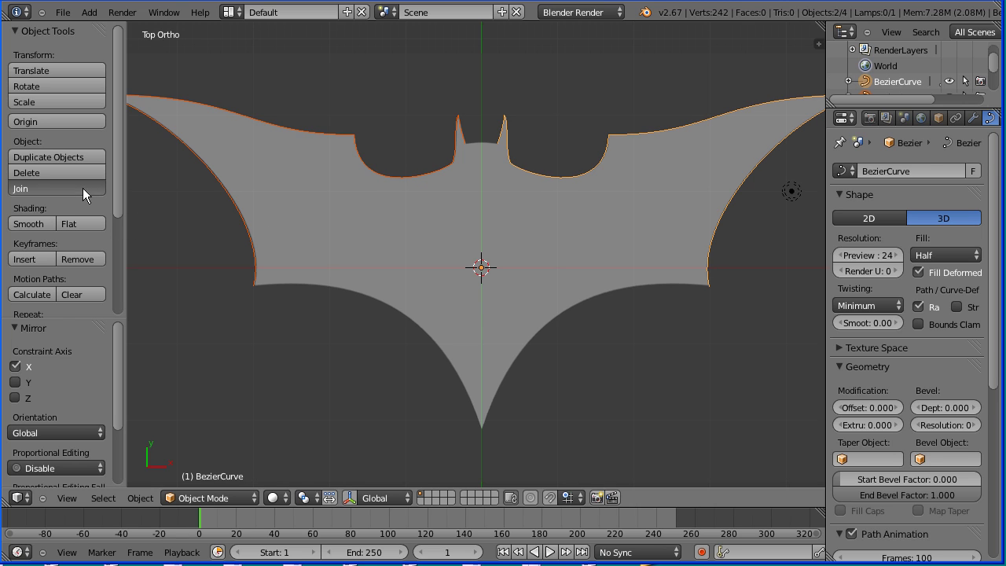
left_click(227, 494)
Step: In Edit Mode, connect the two top ear endpoints with a new segment and begin lifting its left handle
left_click(227, 465)
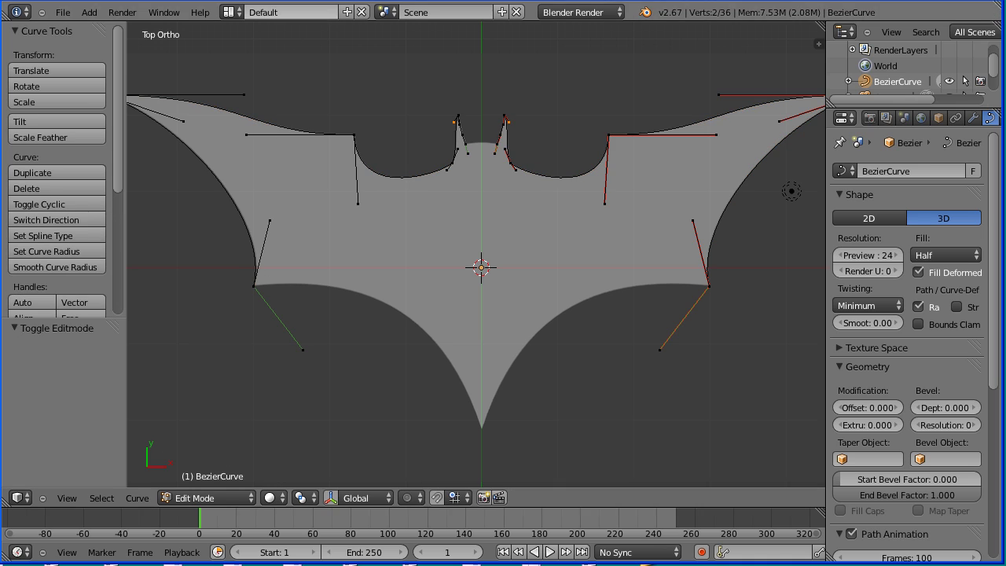
scroll(554, 337, "up", 4)
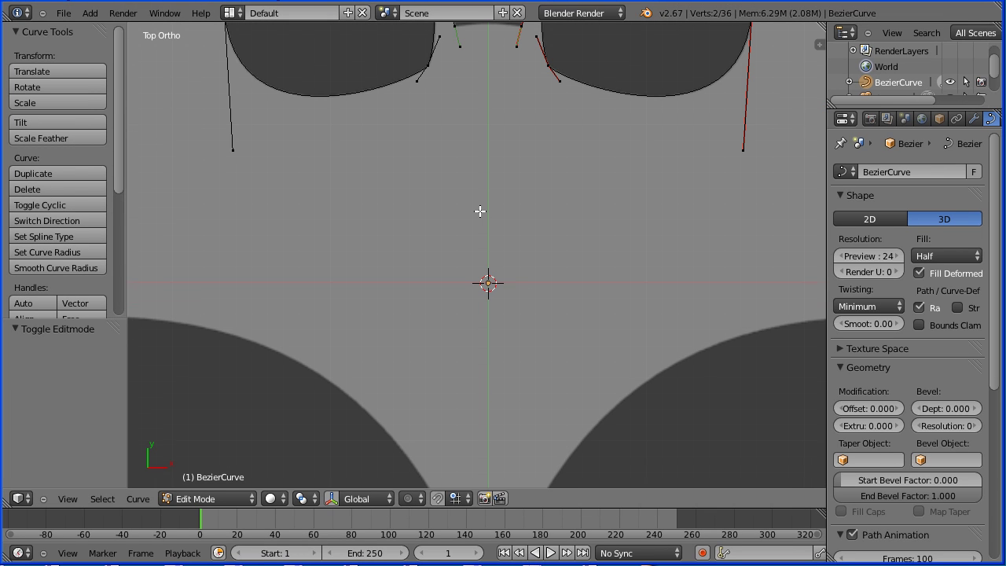
scroll(480, 210, "up", 6, "shift")
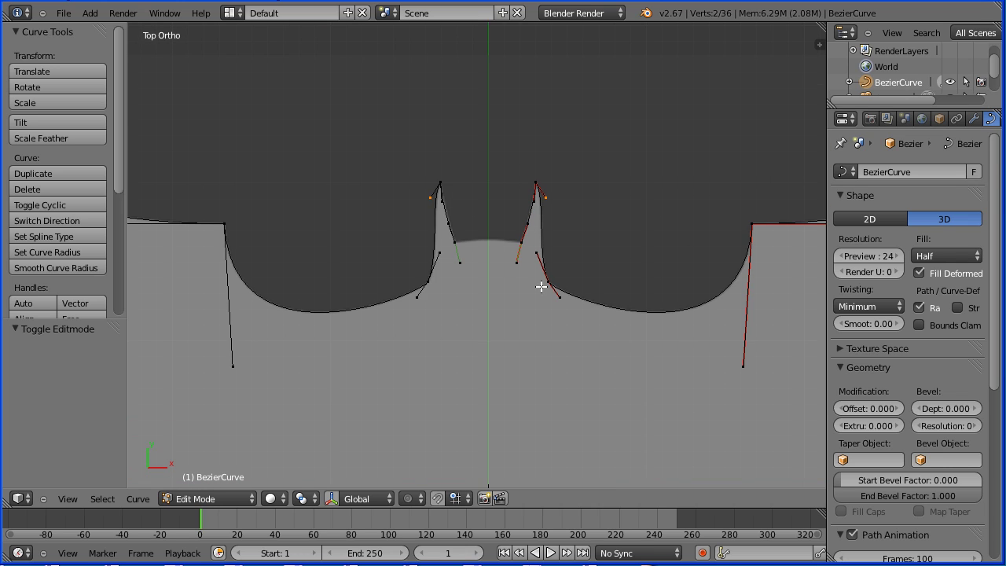
scroll(541, 287, "up", 8)
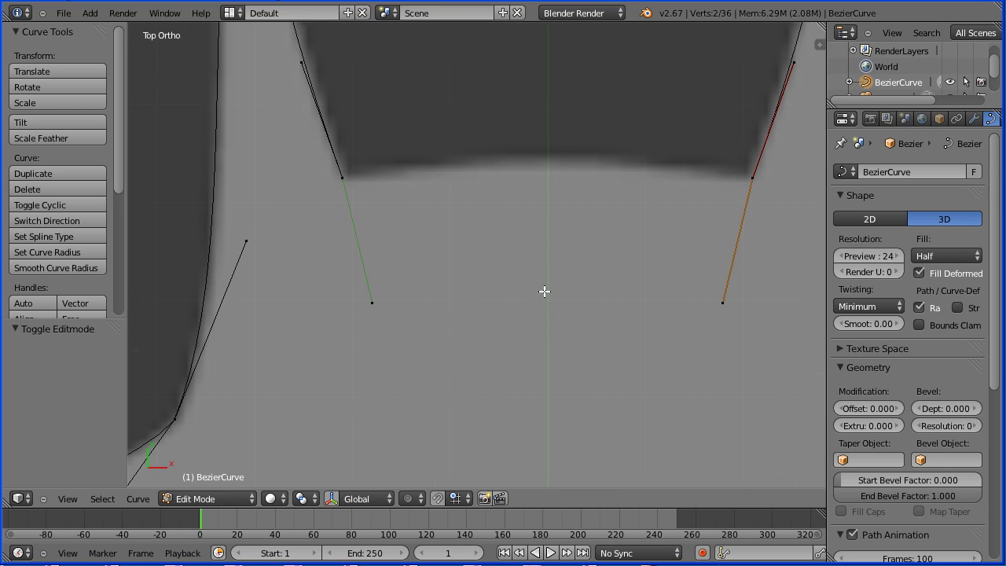
scroll(545, 291, "up", 1)
right_click(810, 159, "shift")
right_click(313, 160, "shift")
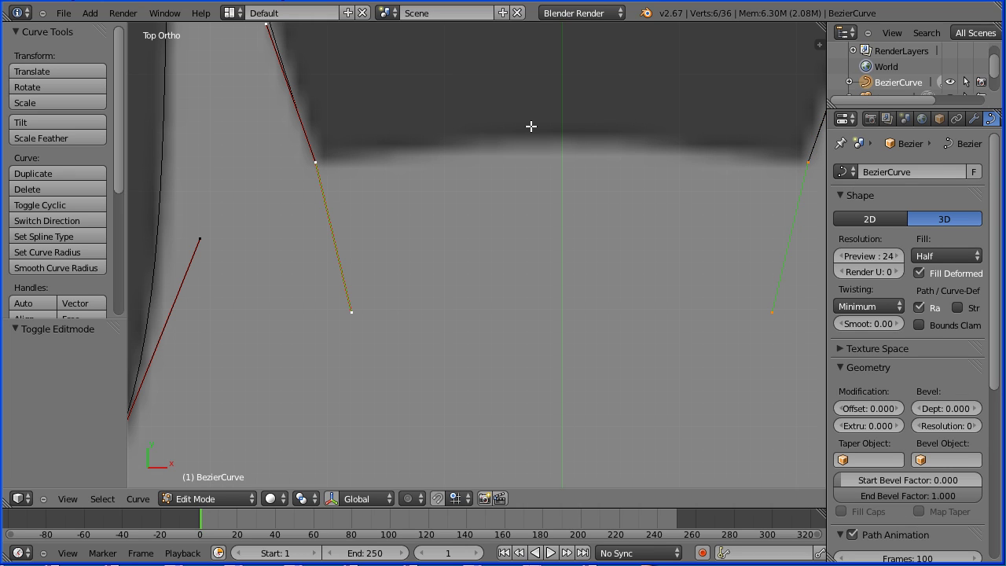
key("f")
right_click(482, 164)
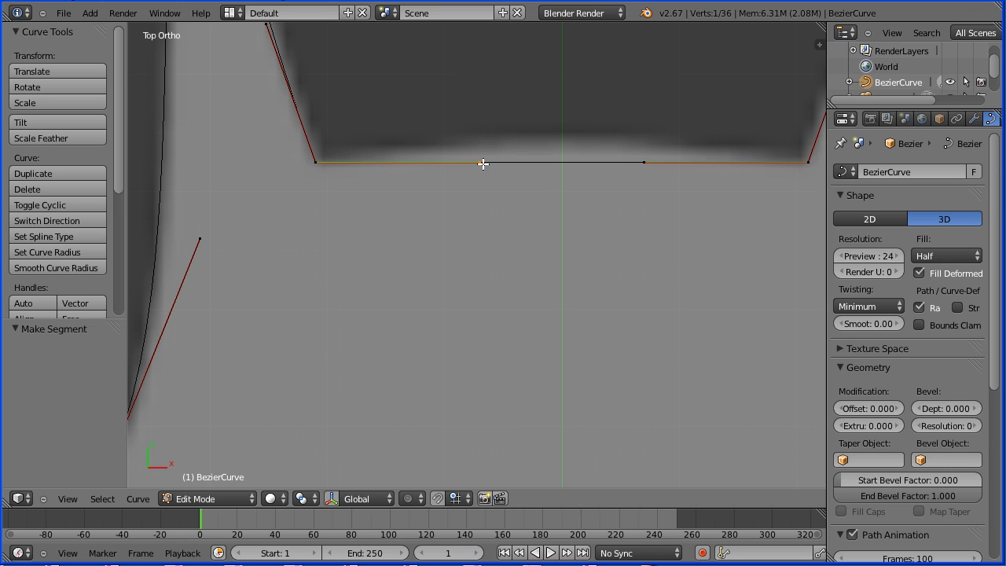
key("g")
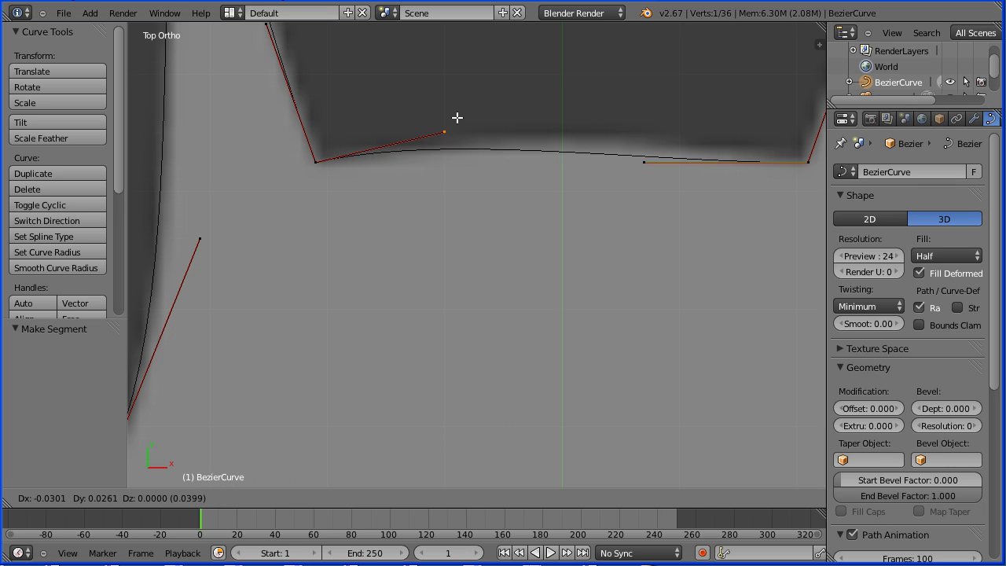
Step: Raise the left and right handles of the head segment into an arch
left_click(457, 119)
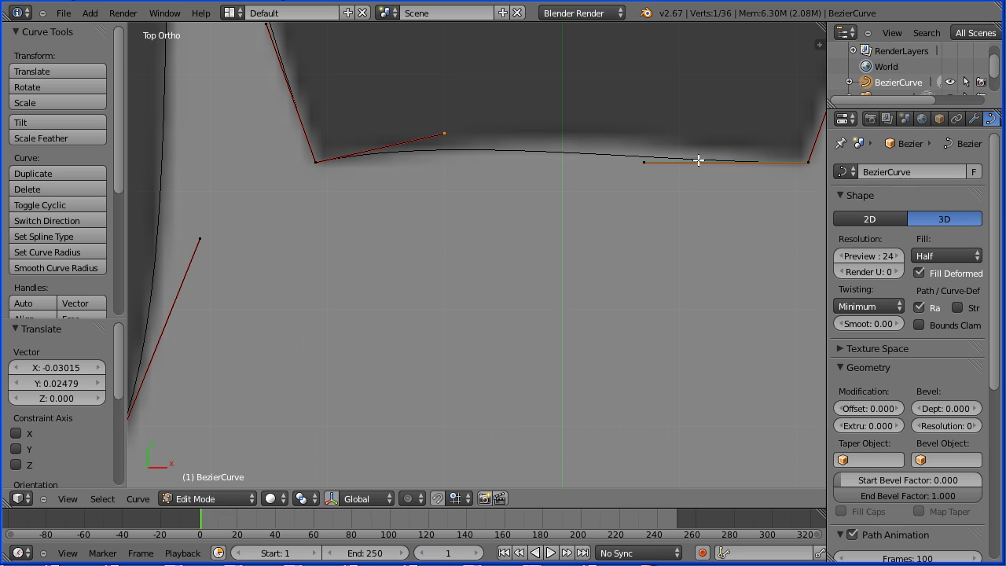
right_click(646, 162)
key("g")
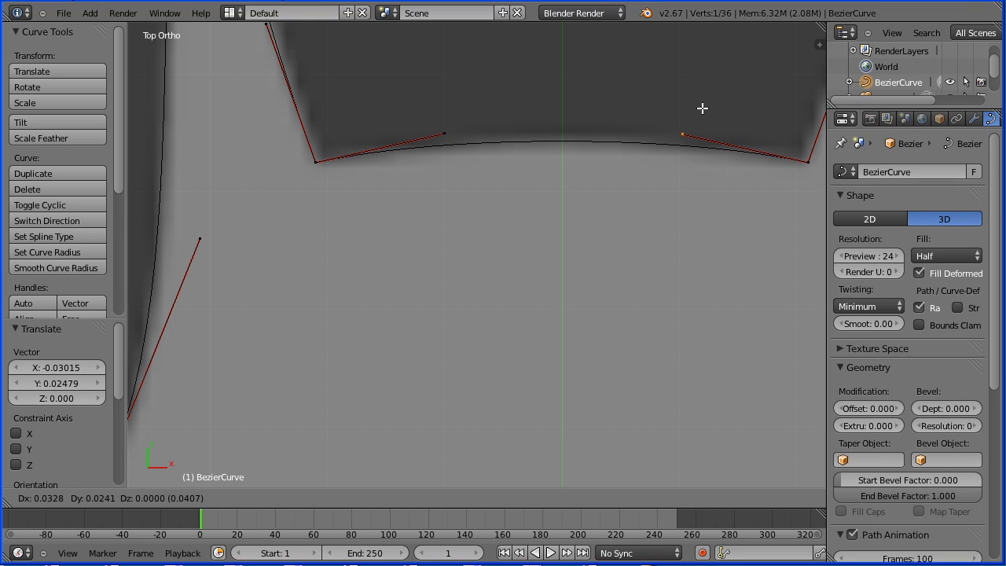
left_click(702, 108)
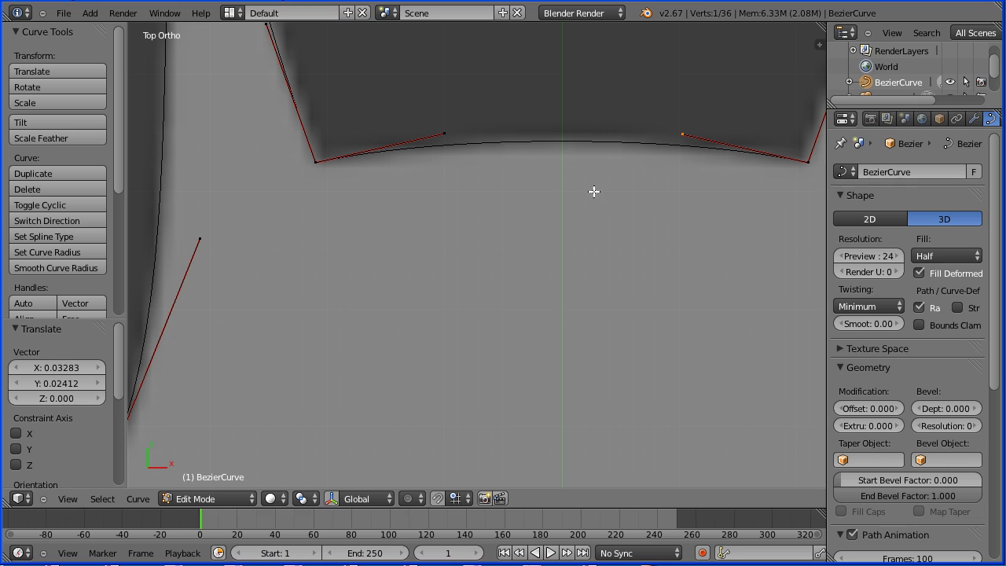
Step: Snap the selected head-segment handles to the grid
left_click(141, 499)
mouse_move(164, 452)
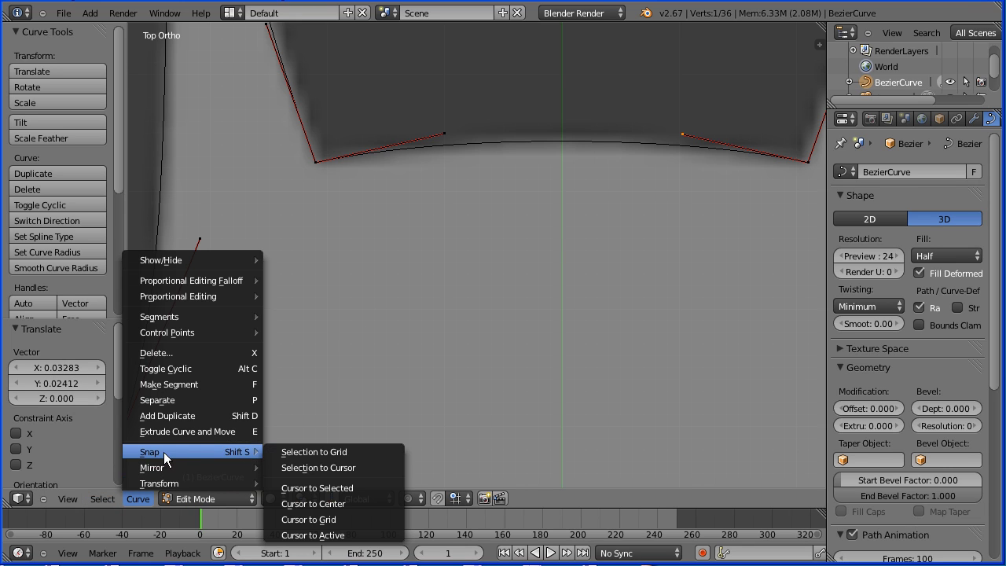
left_click(324, 452)
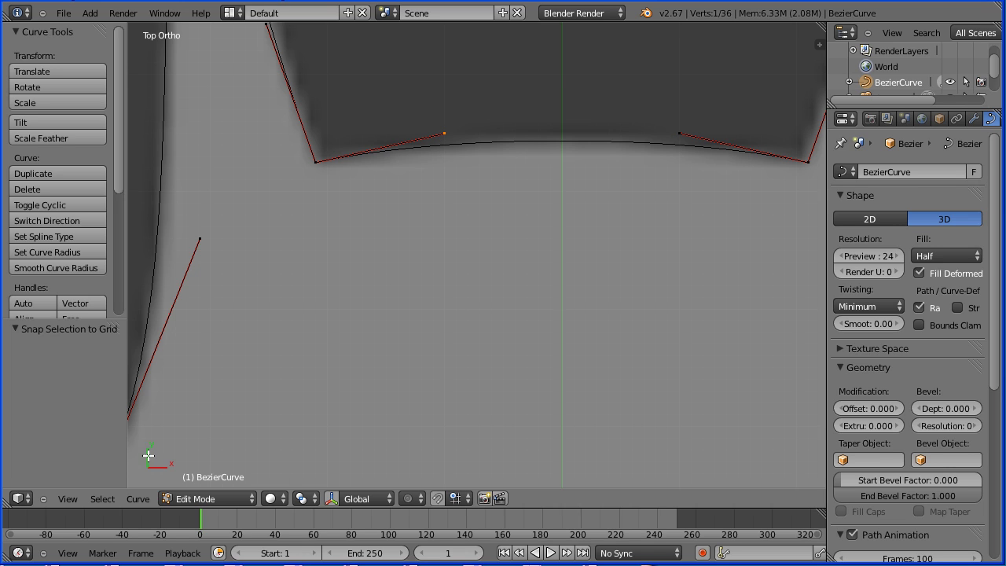
left_click(144, 499)
mouse_move(209, 452)
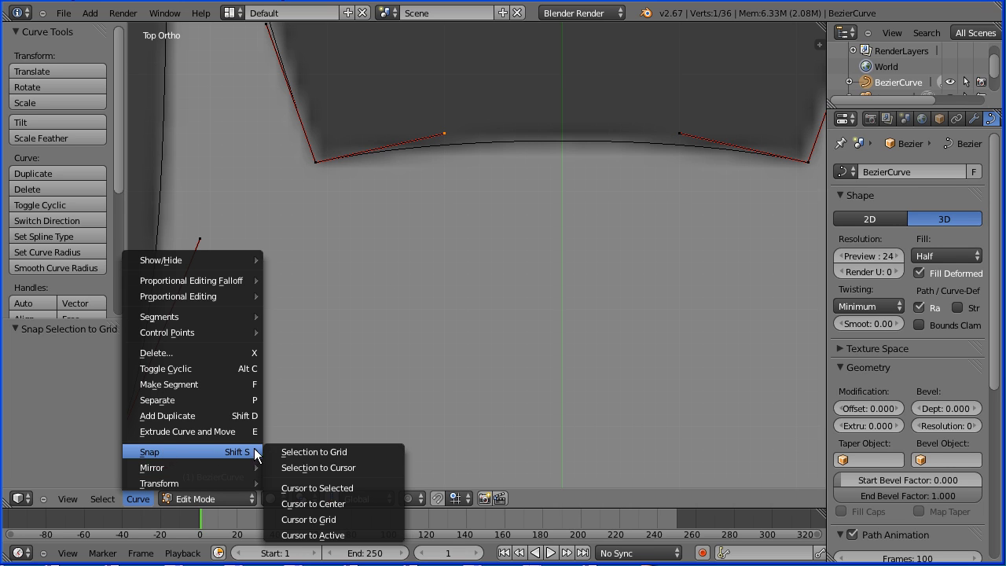
left_click(304, 452)
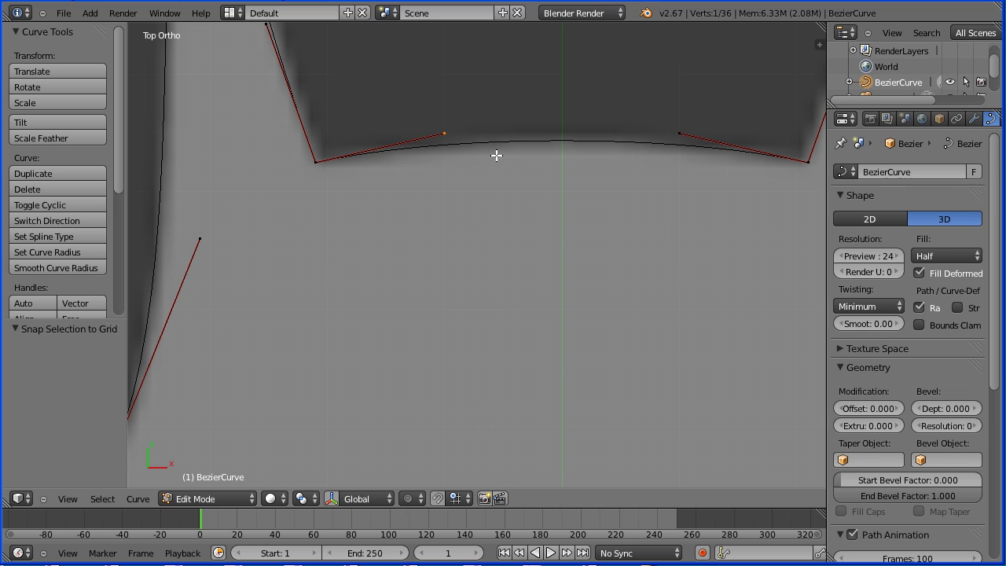
key("Tab")
key("Tab")
scroll(503, 282, "down", 3)
Step: Join the two lower wing-notch endpoints with a segment and subdivide it to add a midpoint
scroll(503, 282, "down", 6)
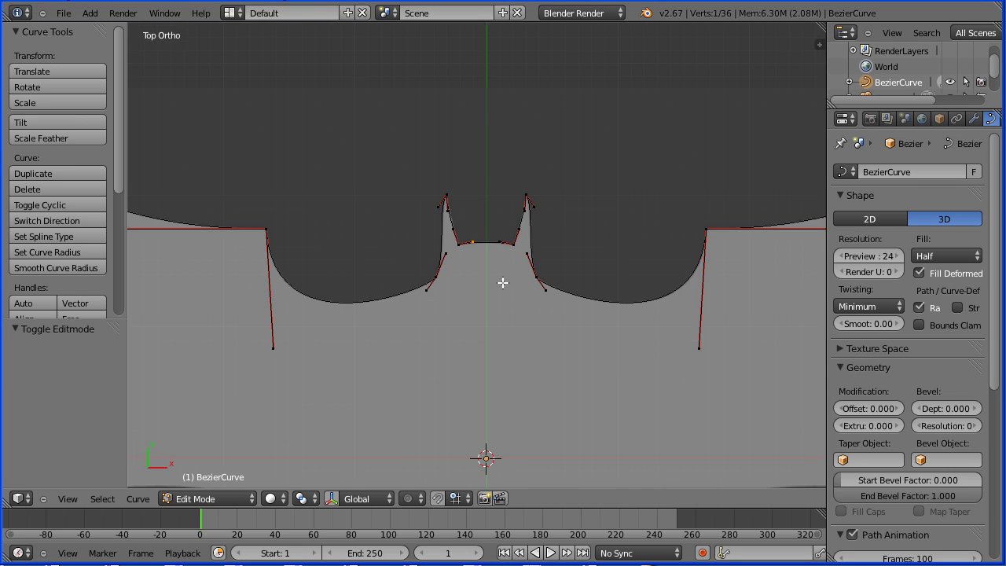
scroll(506, 284, "down", 8, "shift")
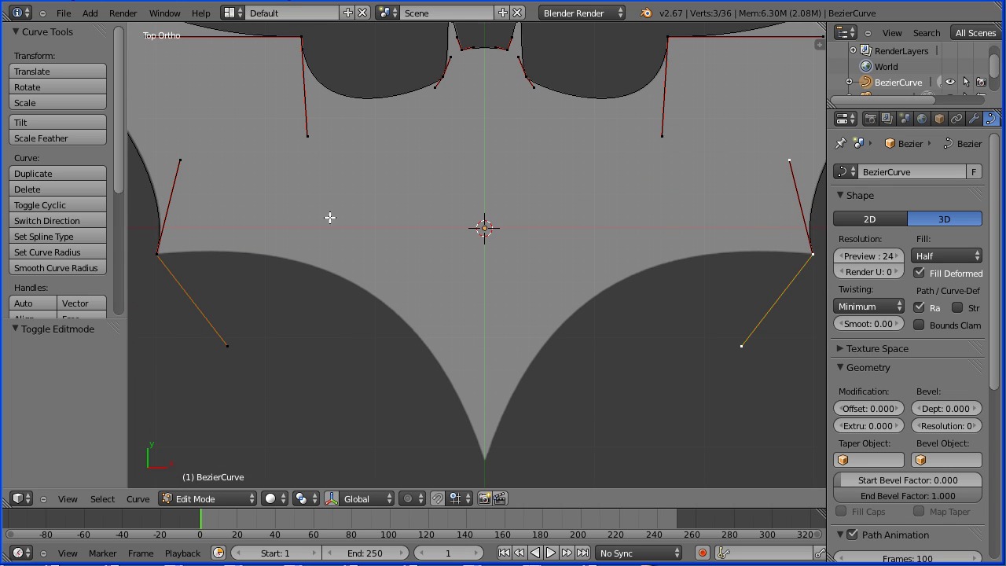
right_click(159, 254, "shift")
key("f")
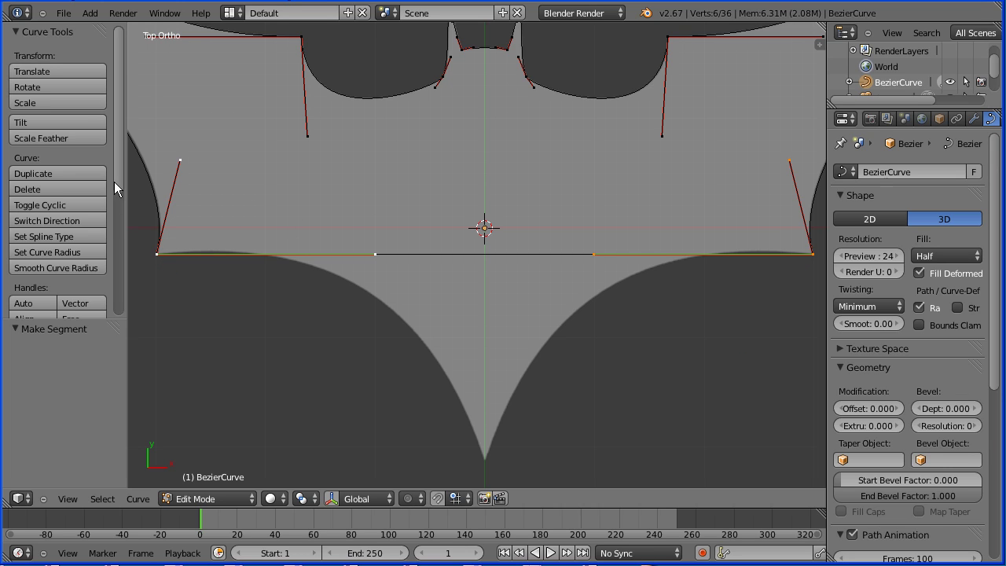
scroll(116, 197, "down", 4)
left_click(87, 264)
right_click(482, 255)
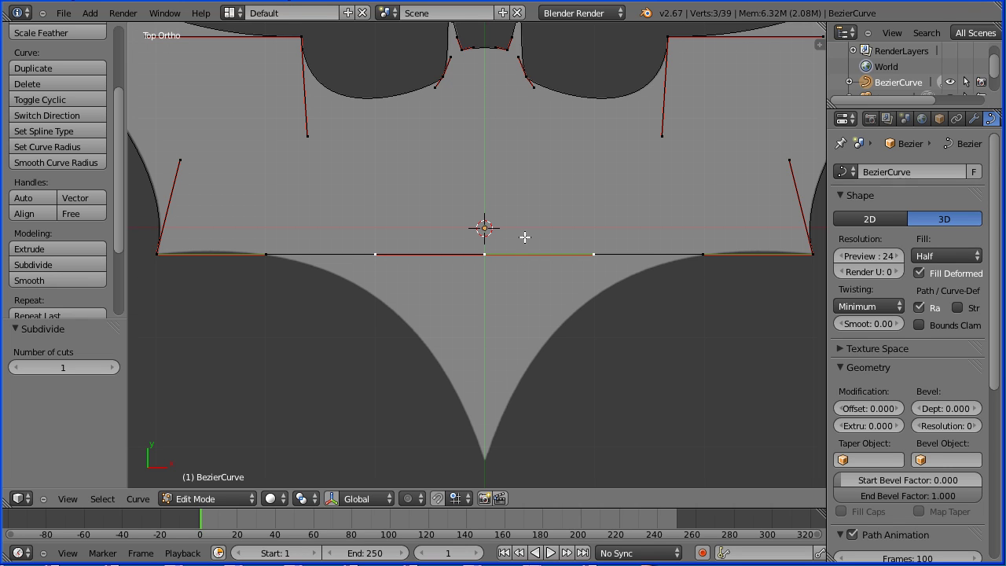
Step: Pull the bottom midpoint down along Y and reshape the lower-right handle toward the tip
key("g")
key("y")
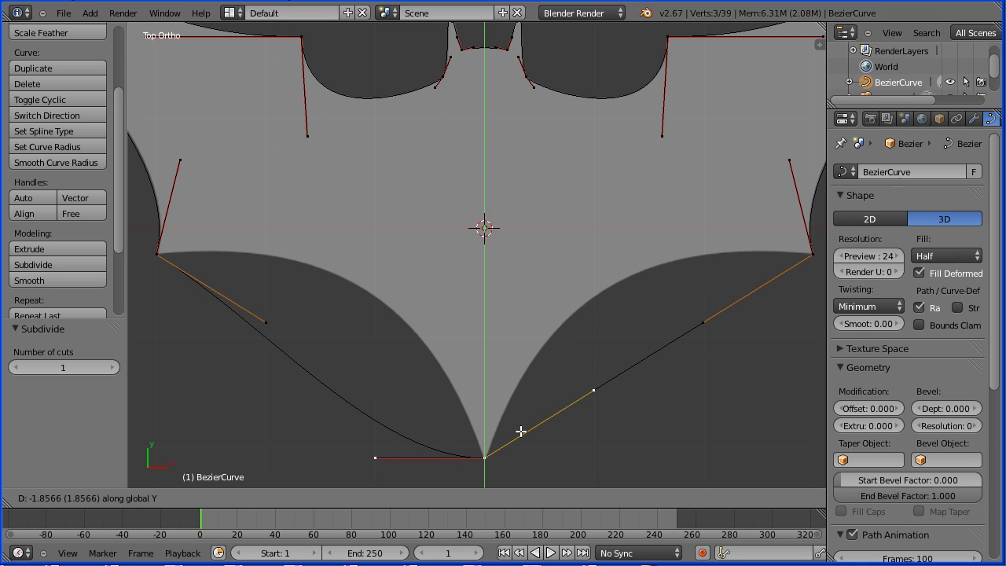
left_click(520, 430)
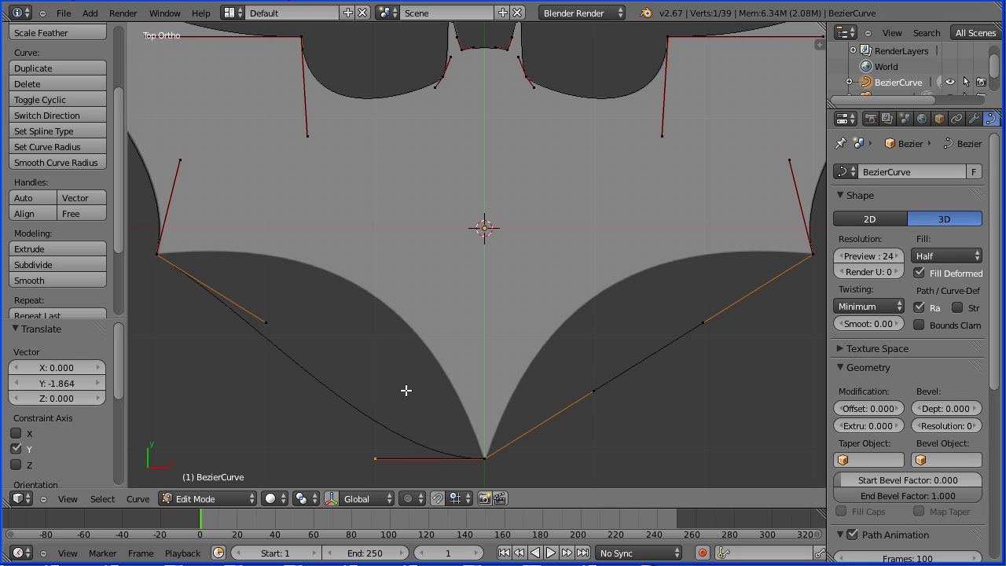
key("g")
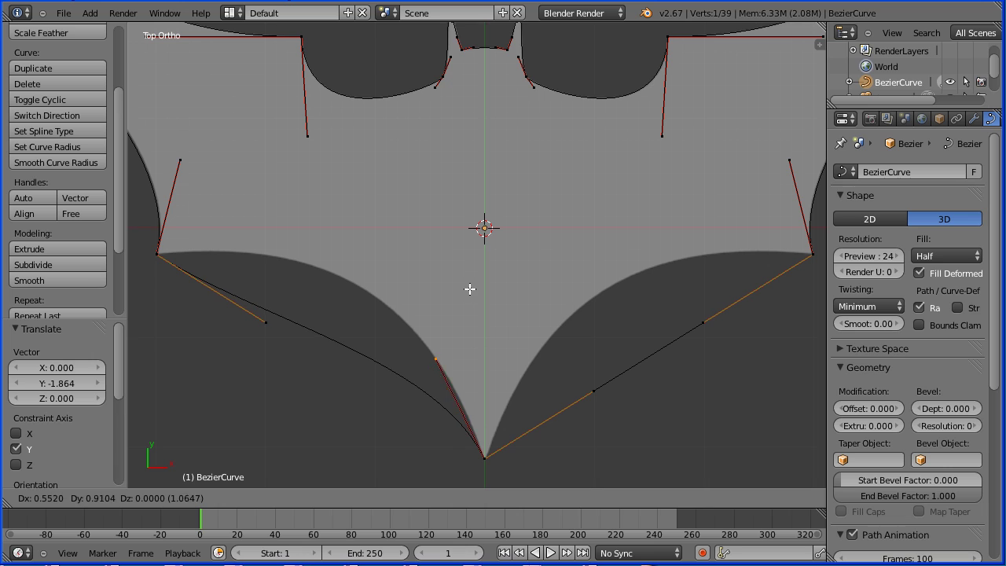
right_click(591, 392)
key("g")
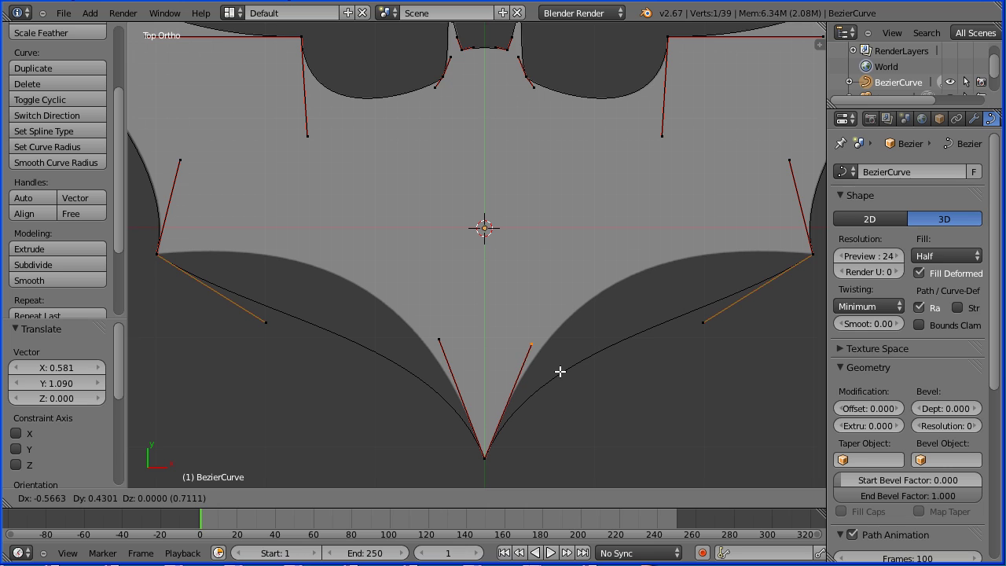
left_click(560, 367)
Step: Swing the left and right wing handles inward so both lower edges curve to the tail
right_click(267, 321)
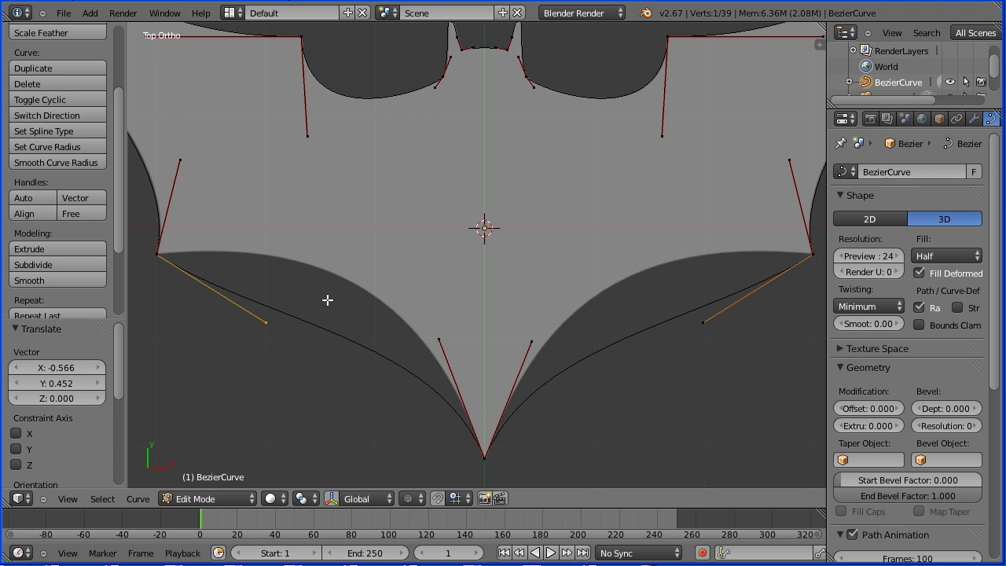
key("g")
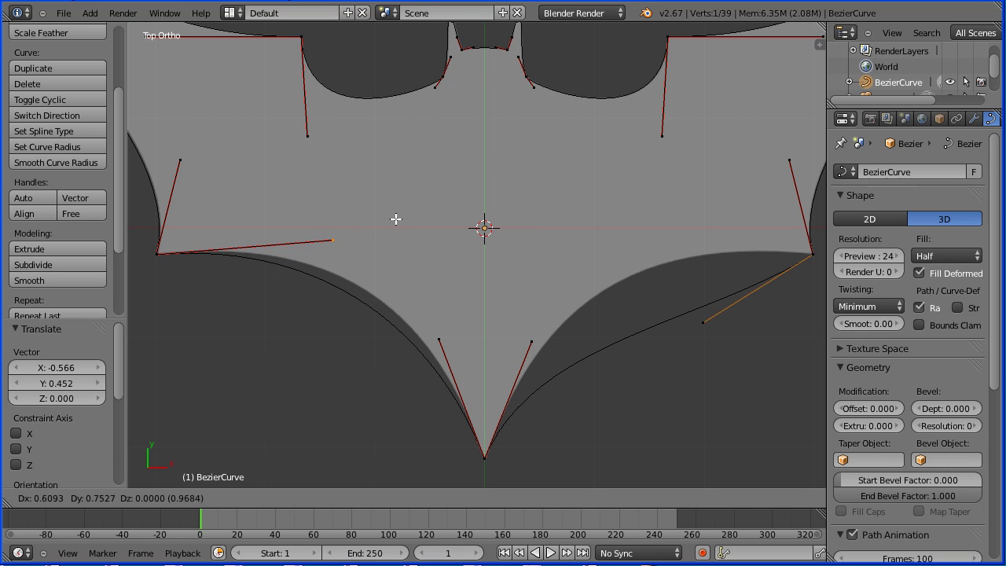
left_click(444, 214)
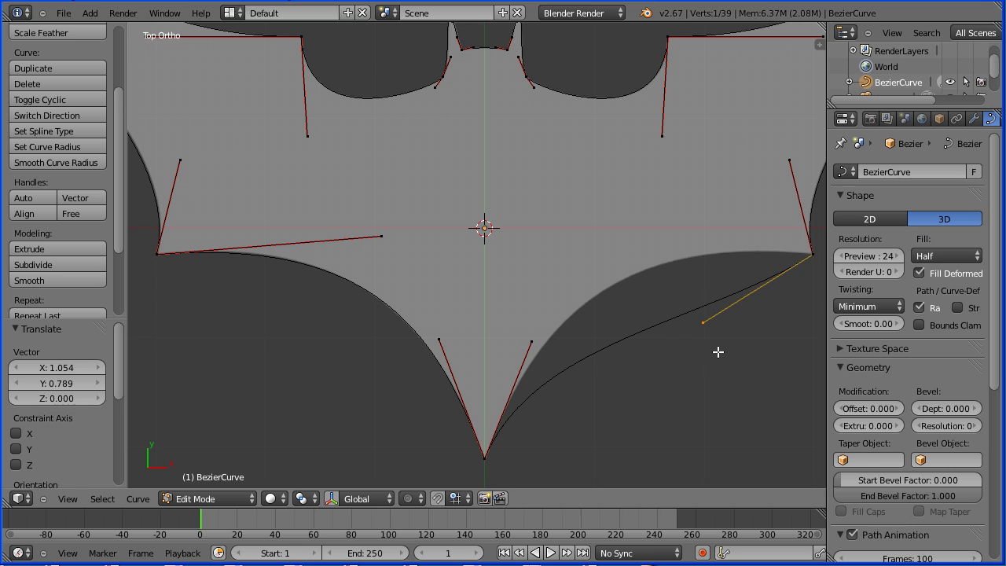
key("g")
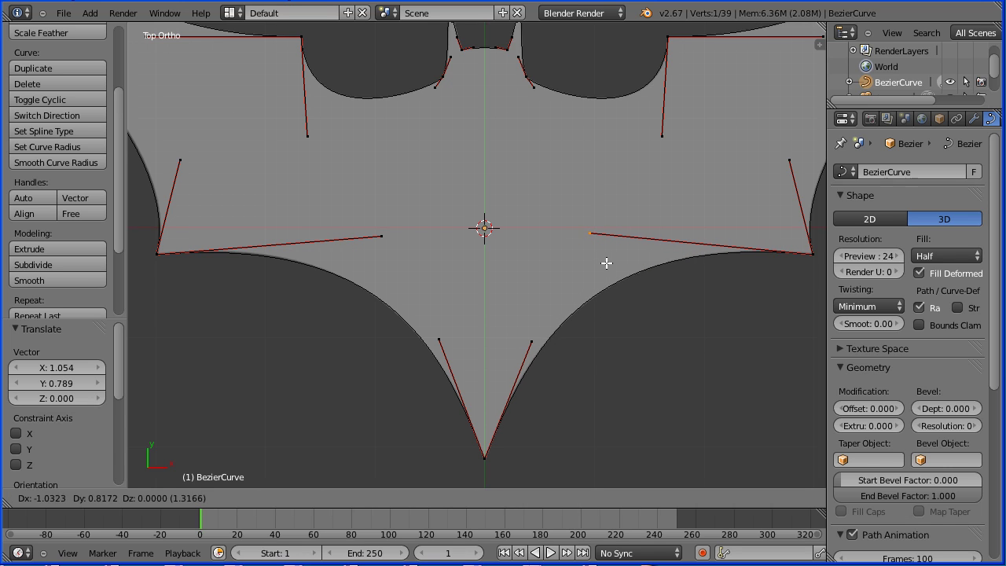
left_click(611, 264)
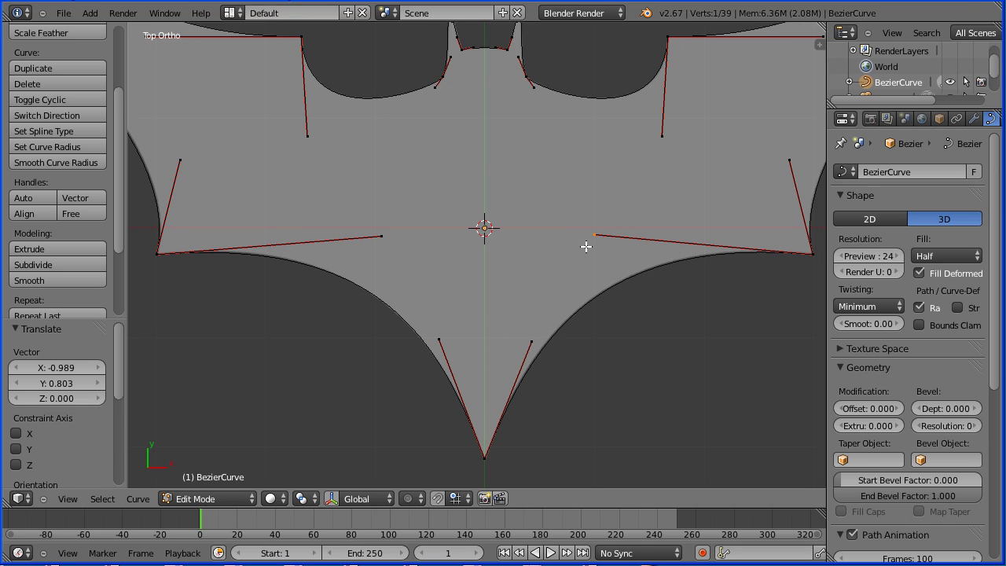
key("Tab")
key("Tab")
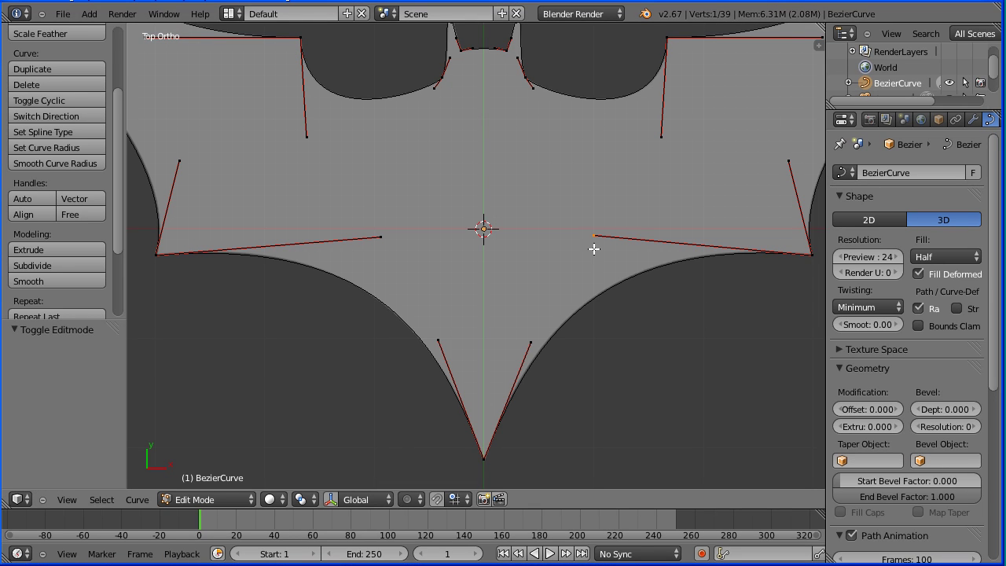
scroll(595, 250, "up", 6)
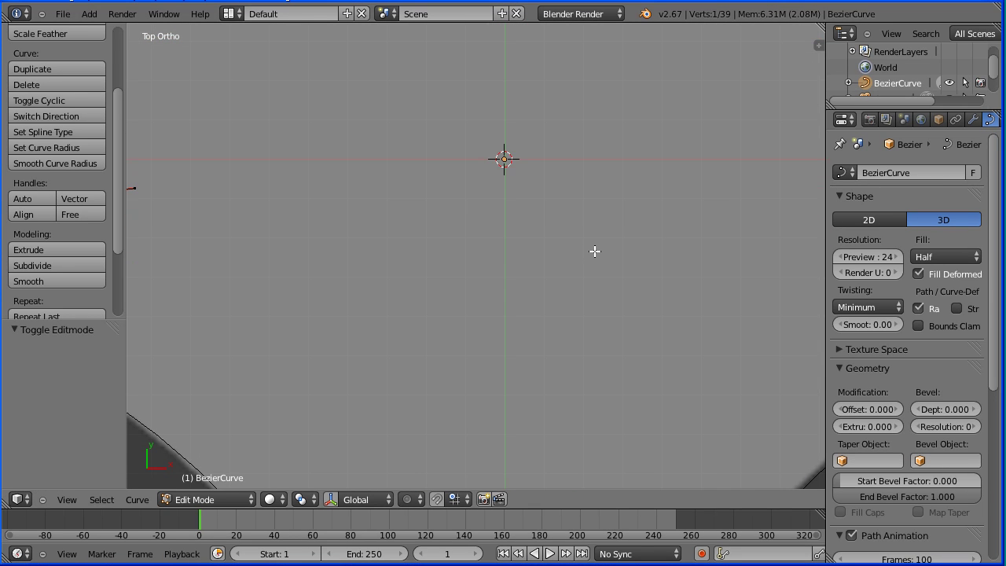
middle_click_drag(620, 271, 584, 199, "shift")
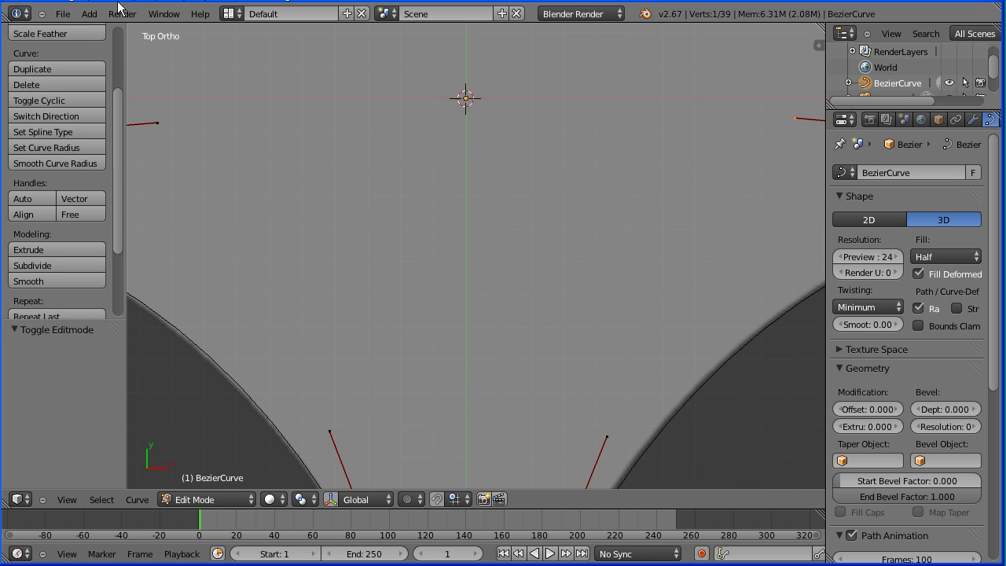
left_click(62, 13)
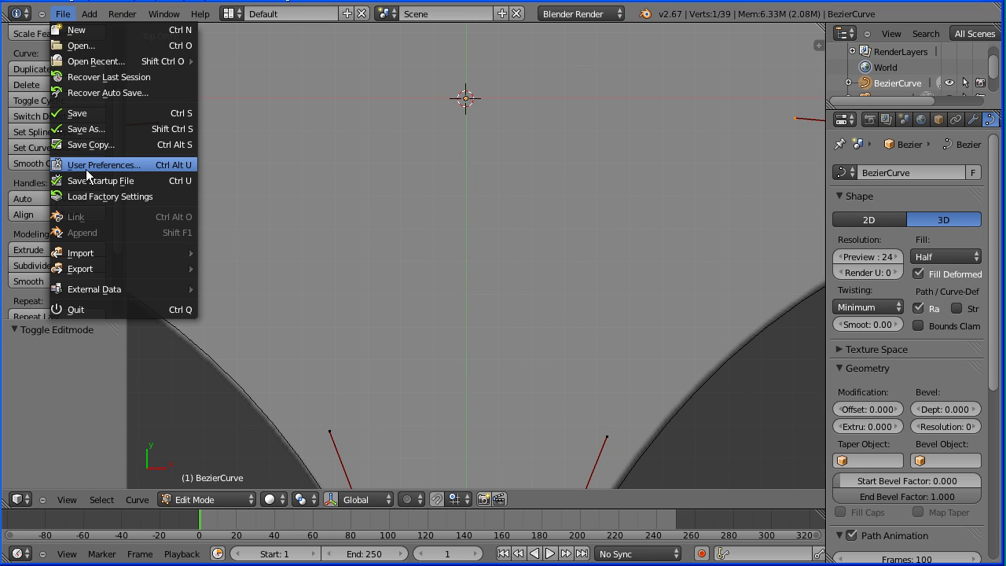
Step: Set the 3D View theme grid colour to black (000000) in User Preferences
left_click(138, 165)
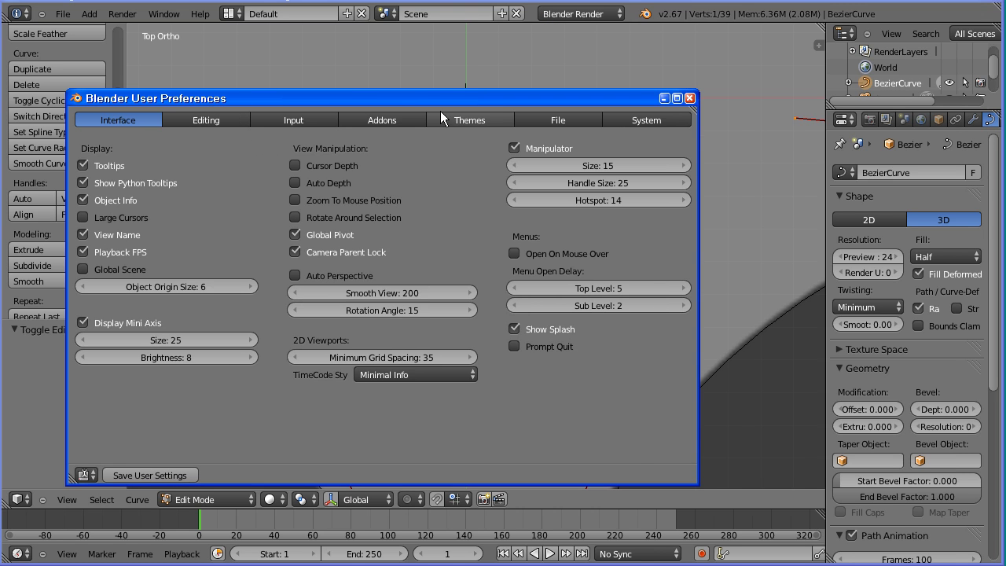
left_click(456, 119)
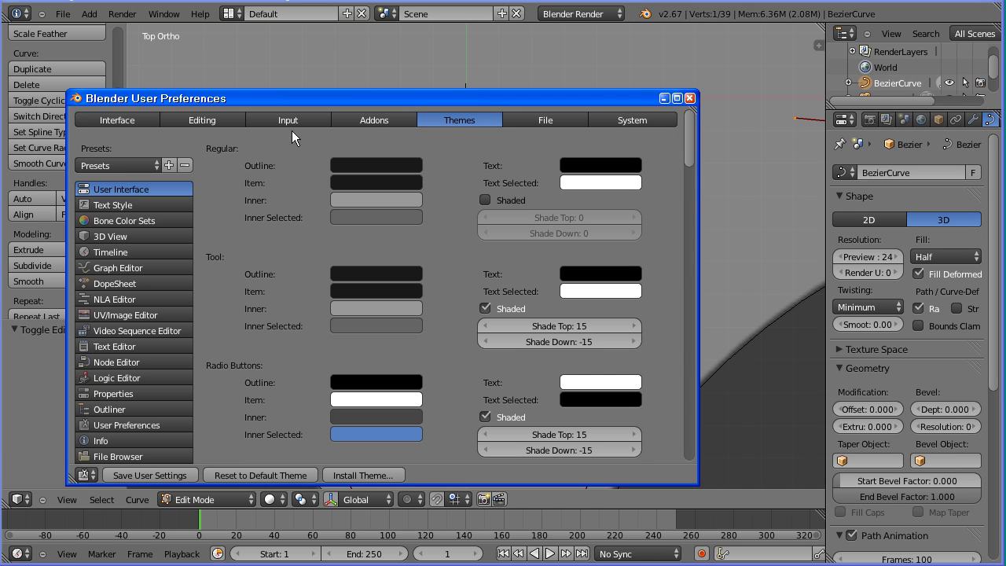
left_click(154, 234)
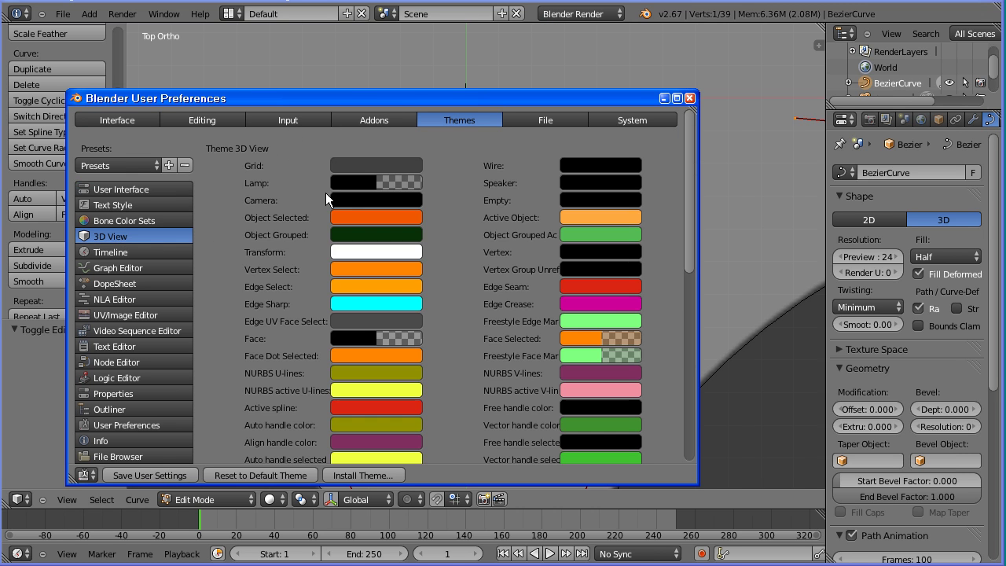
left_click(382, 163)
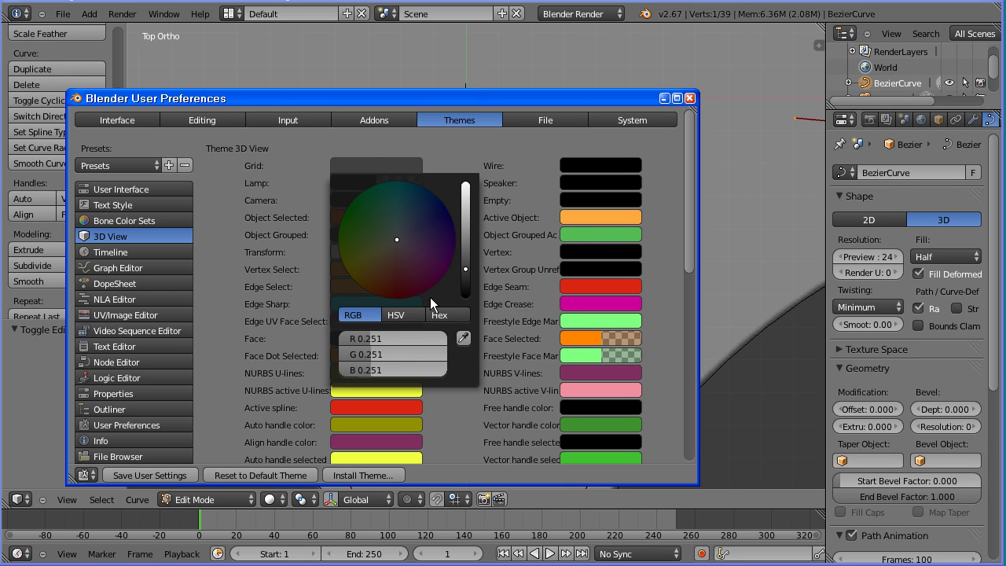
left_click(450, 313)
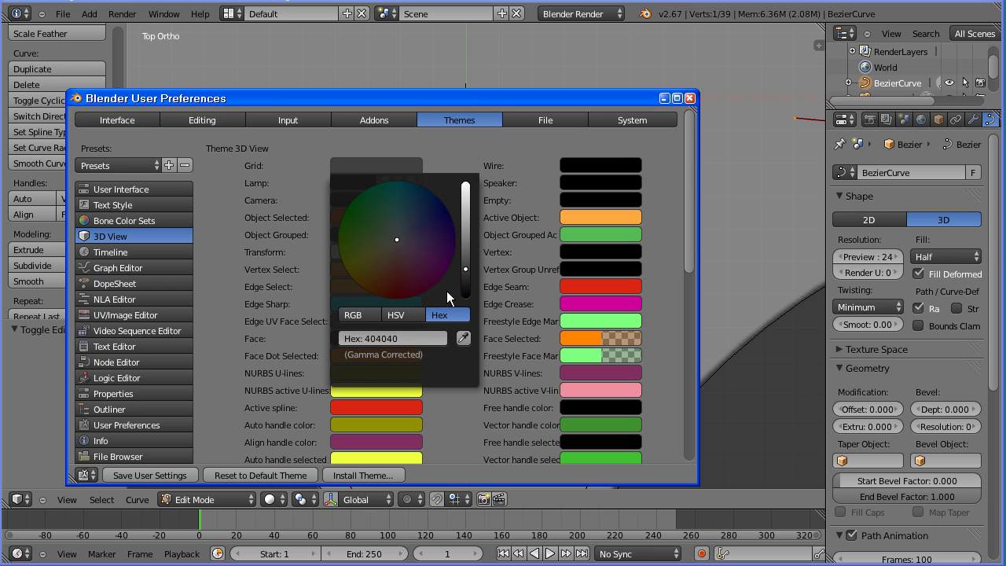
left_click_drag(465, 268, 468, 297)
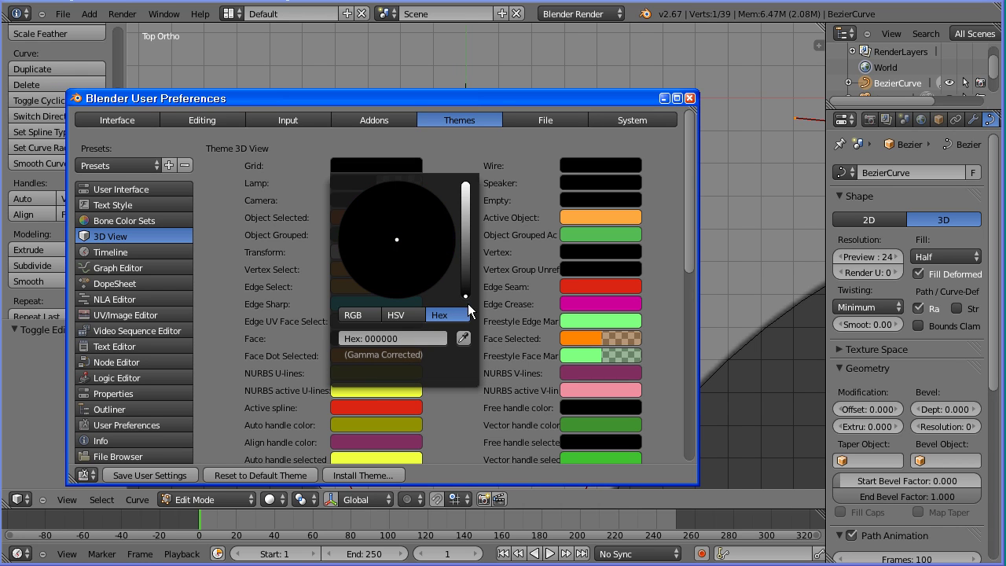
left_click(689, 99)
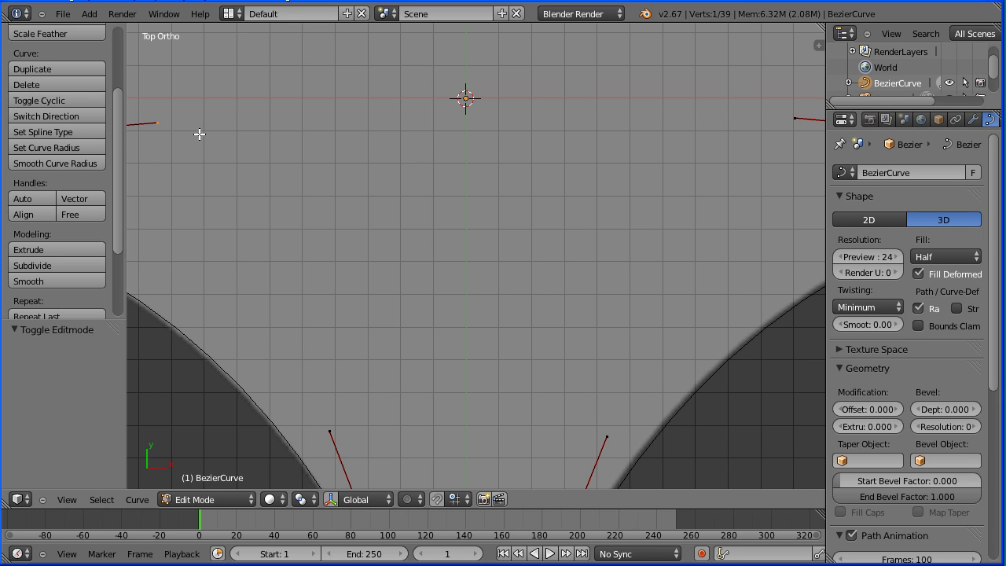
Step: Nudge the wing-tip and lower-left handles and snap each onto the grid
key("g")
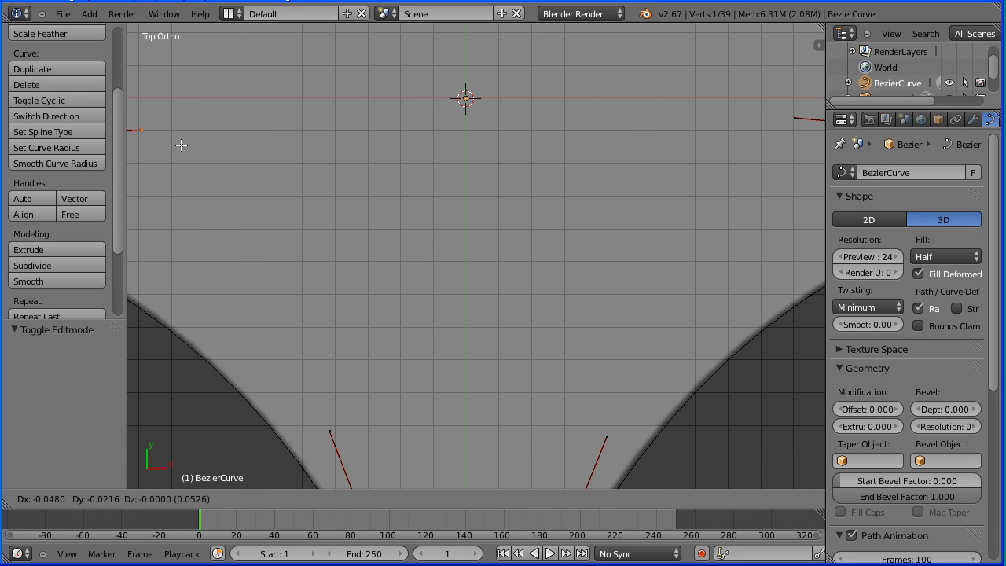
left_click(182, 146)
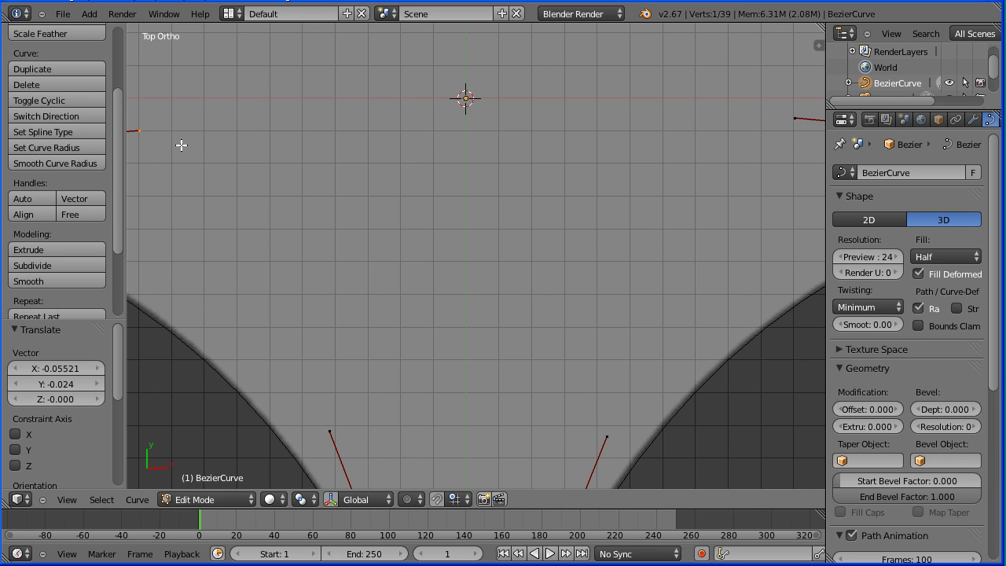
left_click(133, 501)
mouse_move(158, 454)
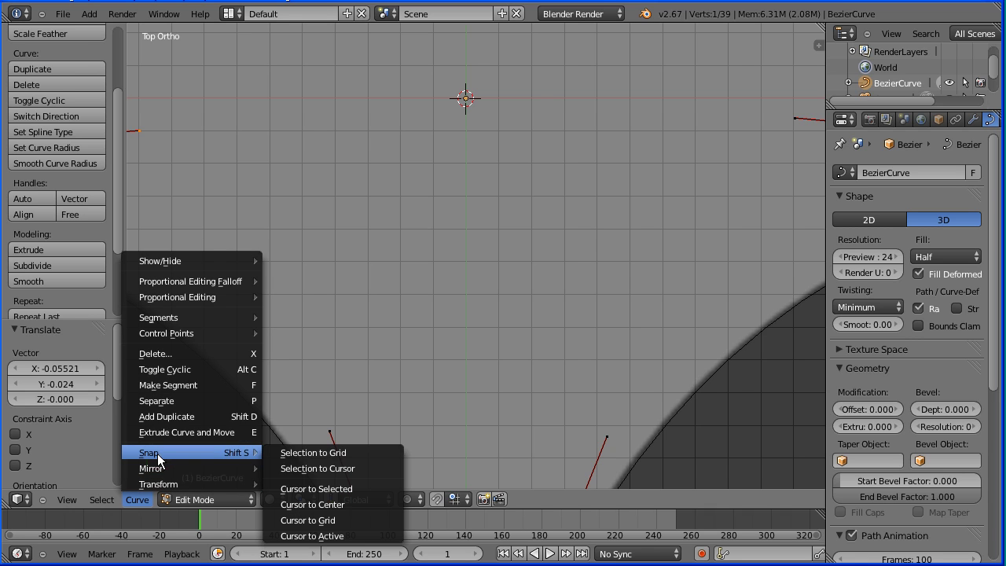
left_click(352, 455)
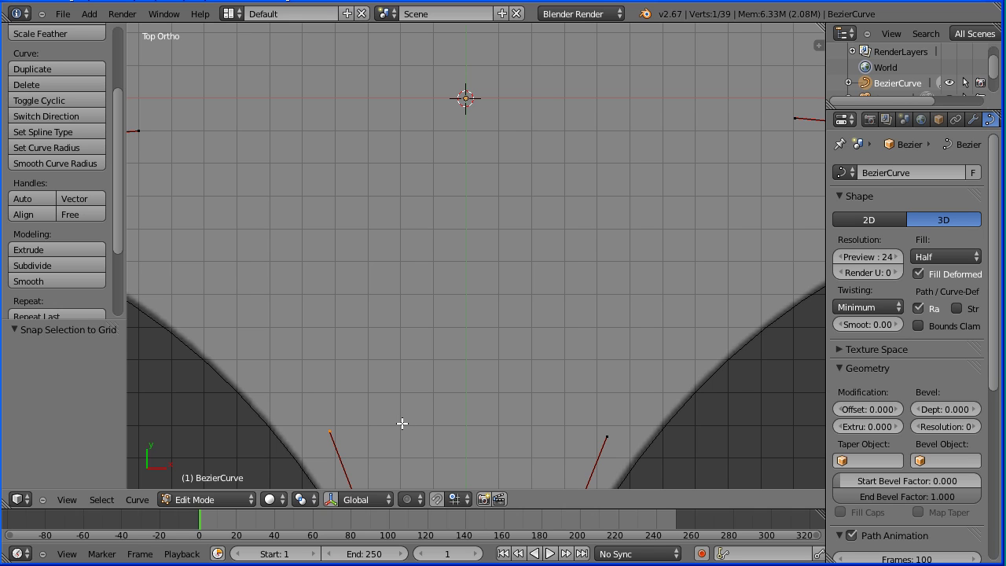
key("g")
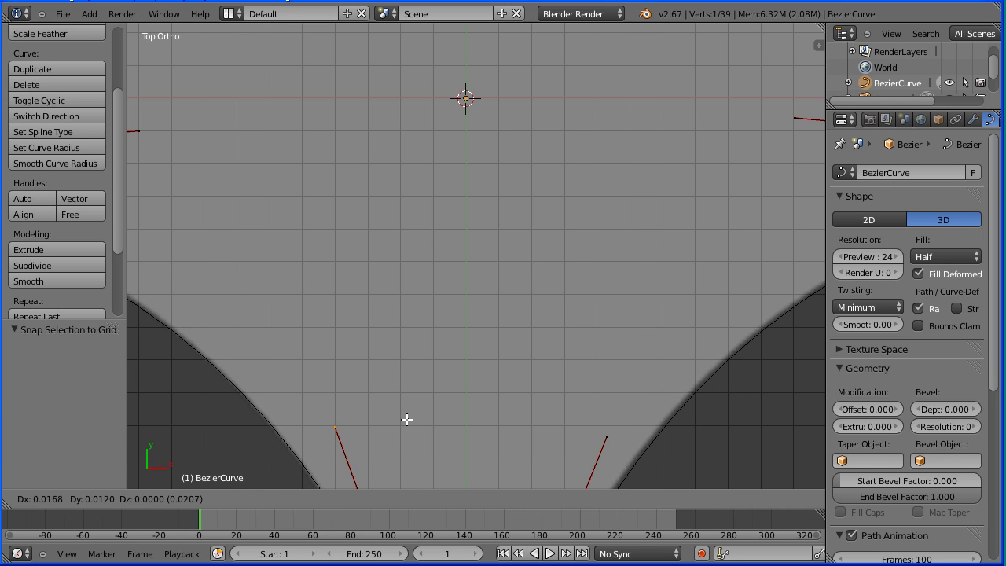
left_click(405, 419)
key("shift+s")
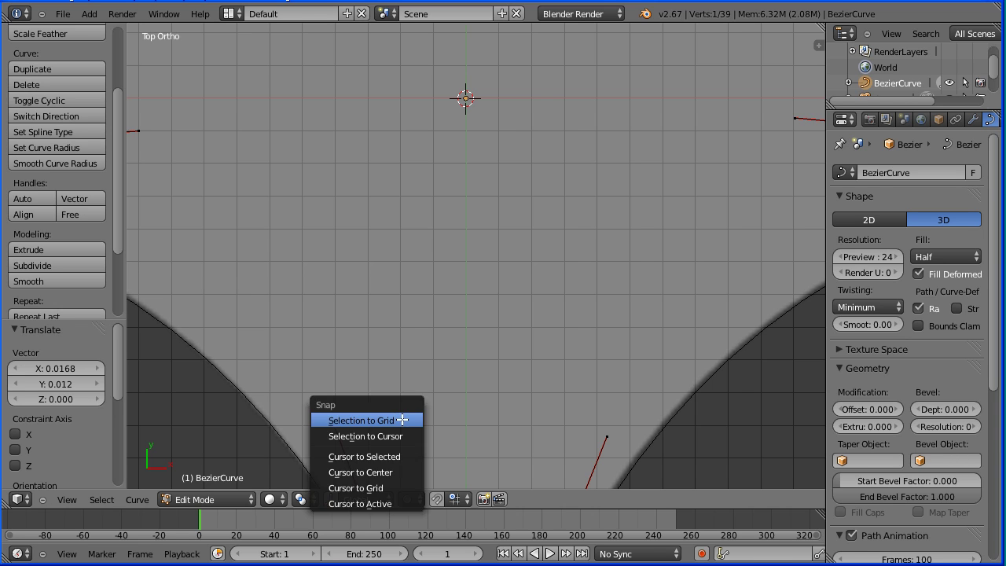
left_click(403, 419)
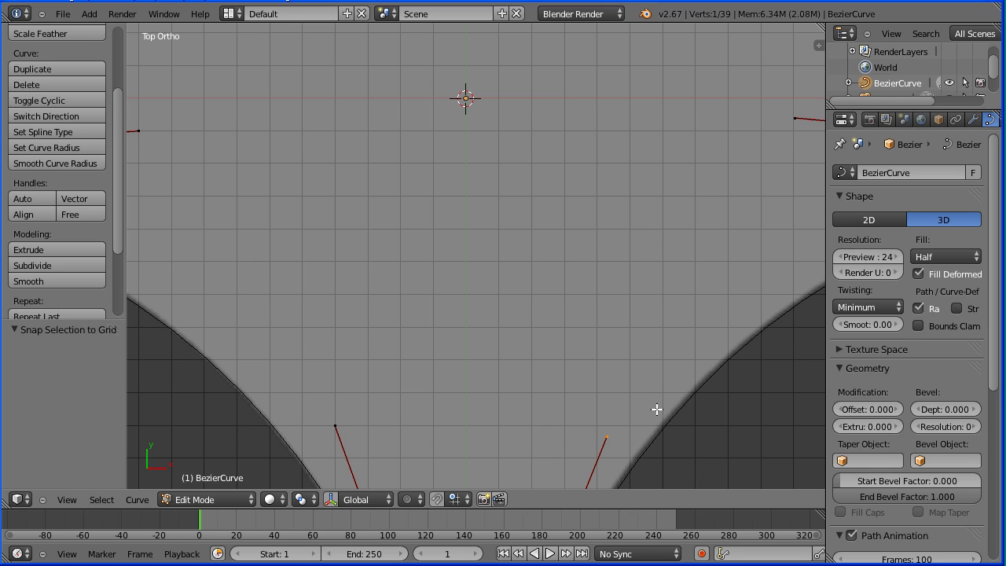
Step: Nudge the lower-right and right-edge handles and snap each onto the grid
key("g")
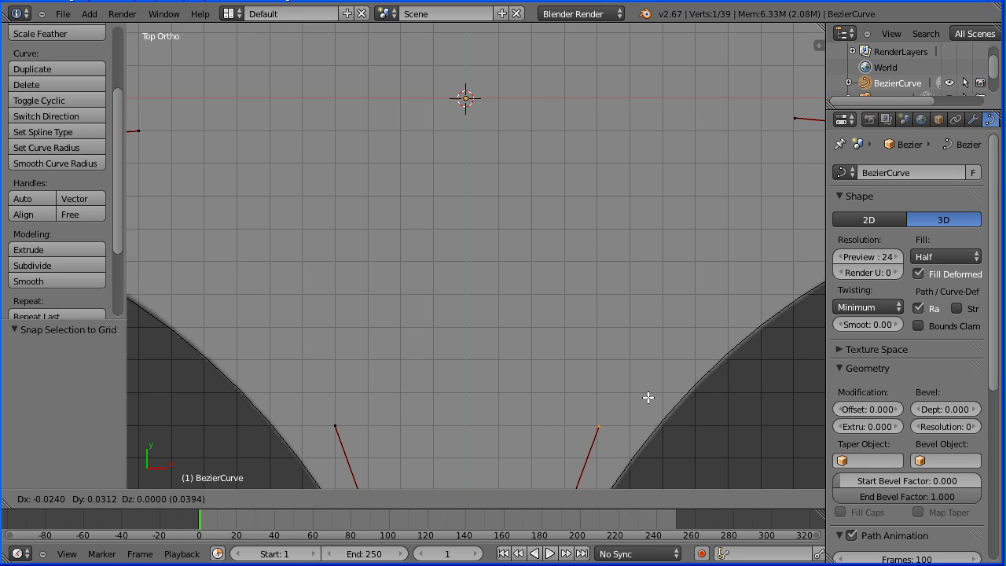
left_click(646, 398)
key("shift+s")
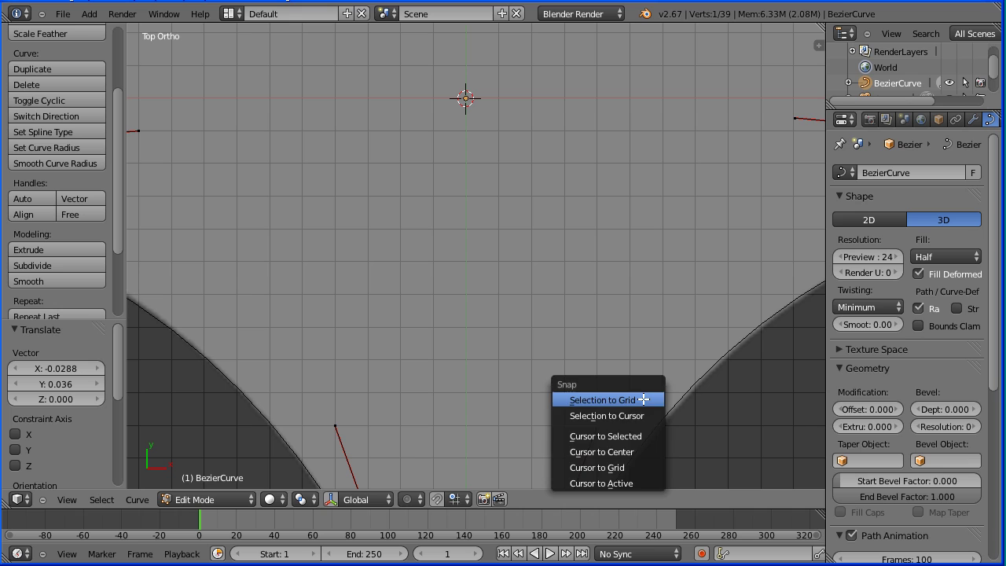
left_click(644, 399)
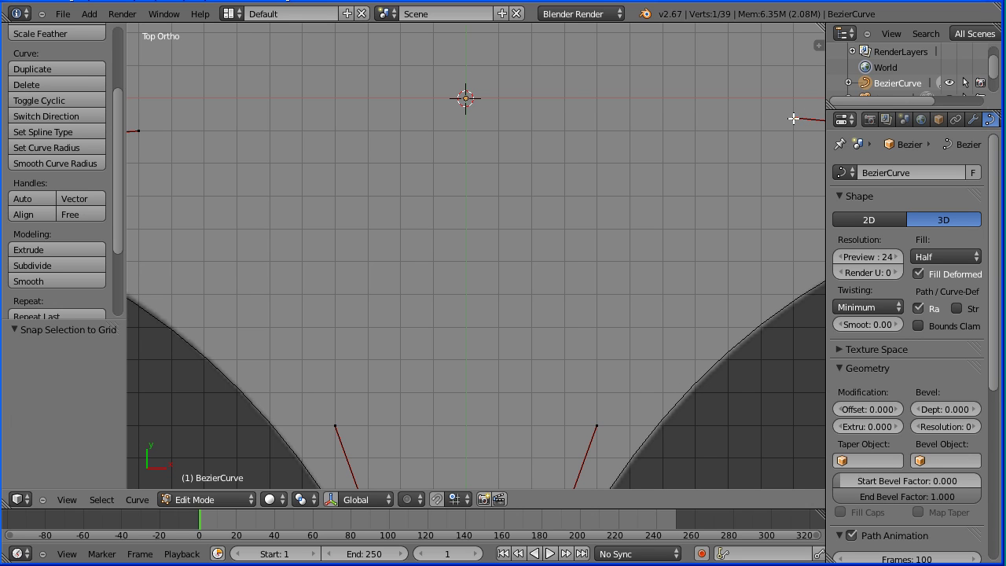
key("g")
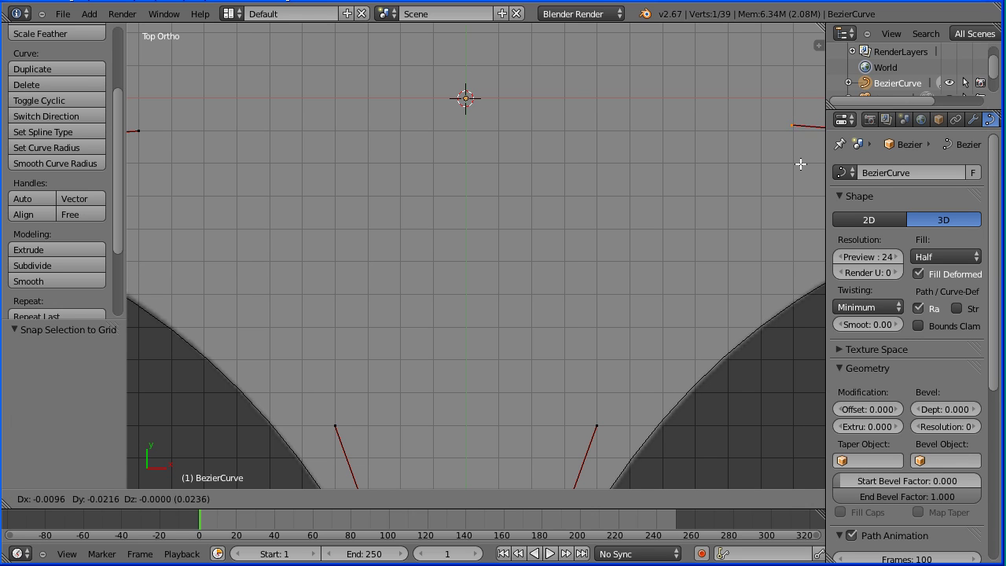
left_click(804, 168)
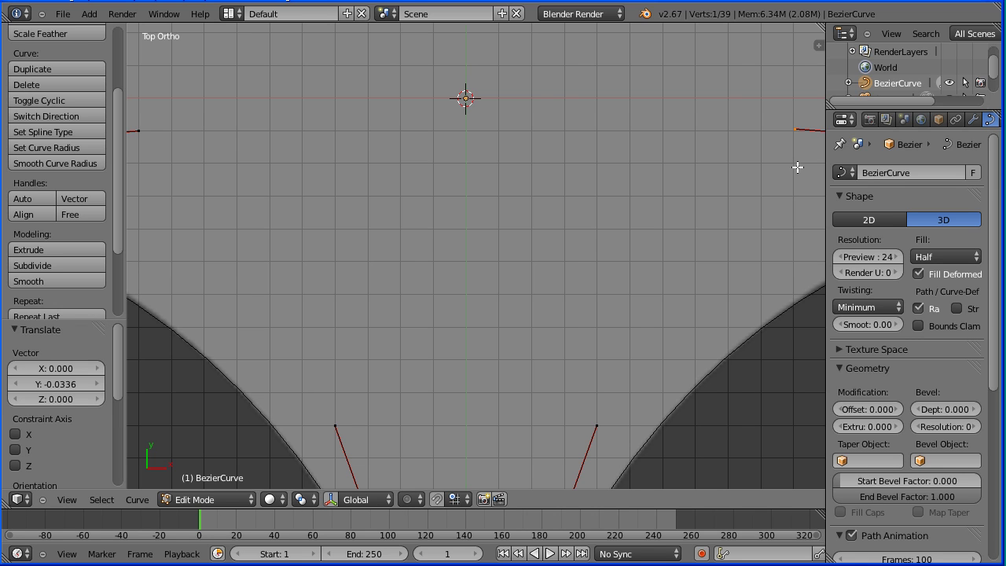
key("shift+s")
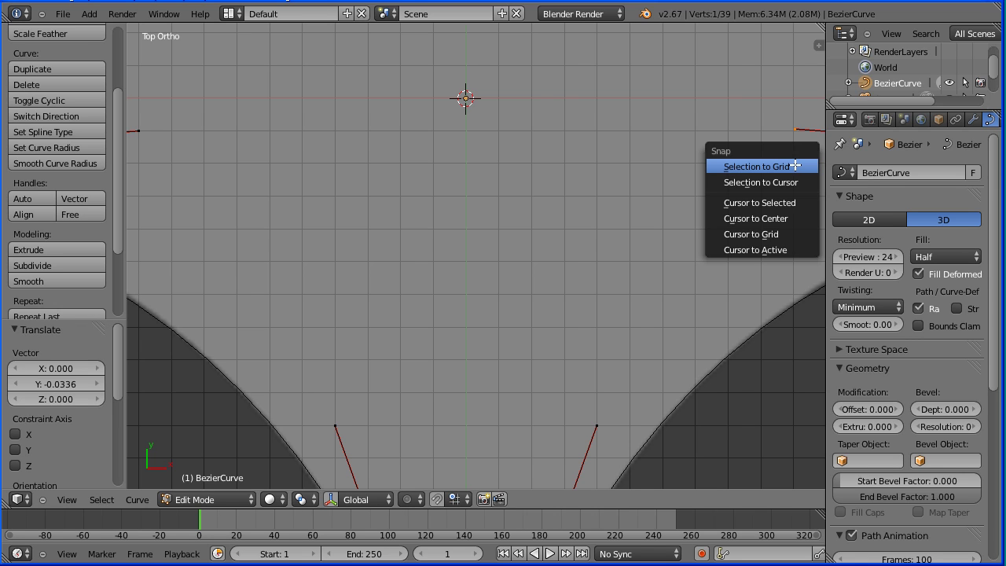
left_click(796, 165)
key("Tab")
key("Tab")
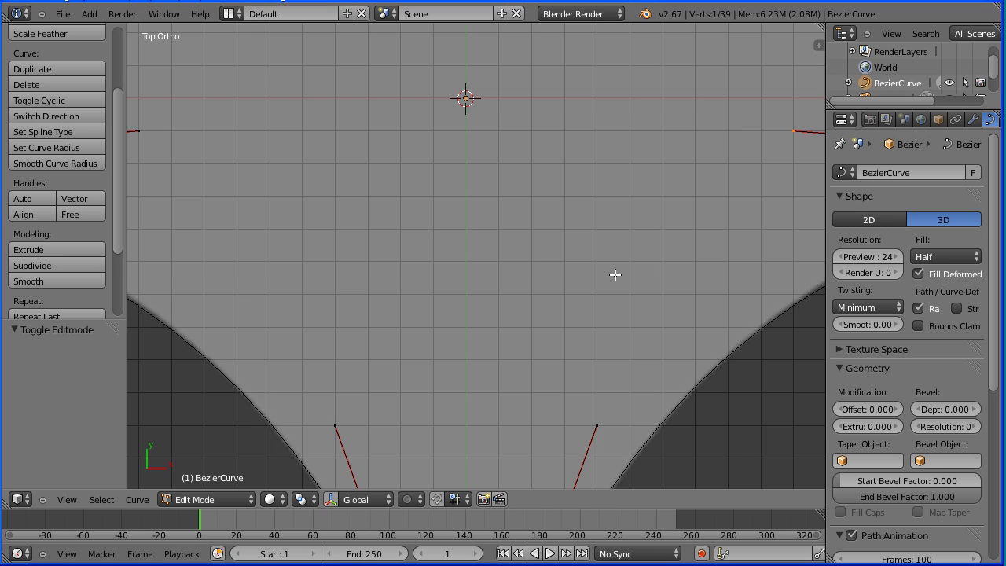
scroll(615, 278, "down", 8)
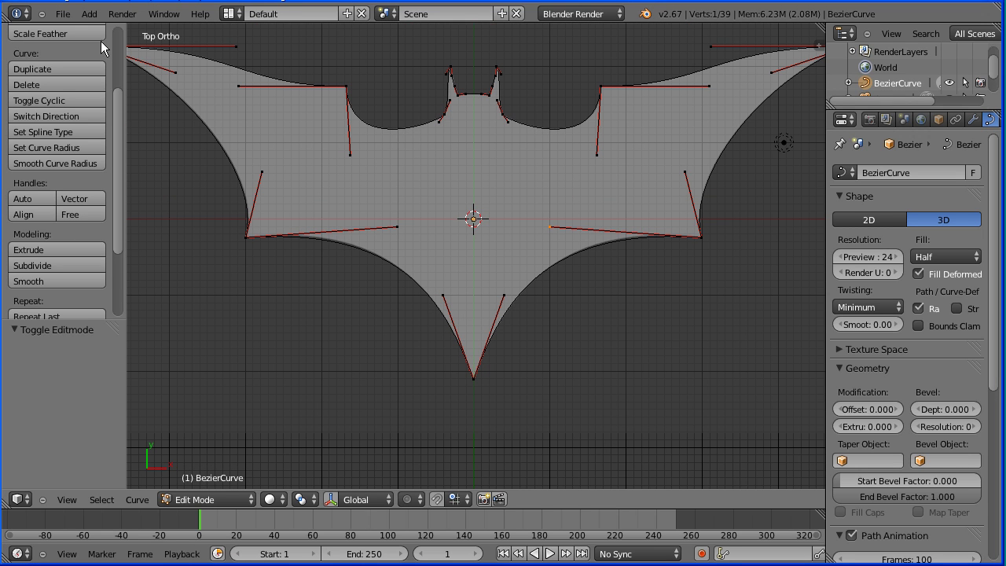
Step: Reset the User Preferences theme to the default colours
left_click(62, 13)
left_click(110, 167)
left_click_drag(120, 4, 361, 47)
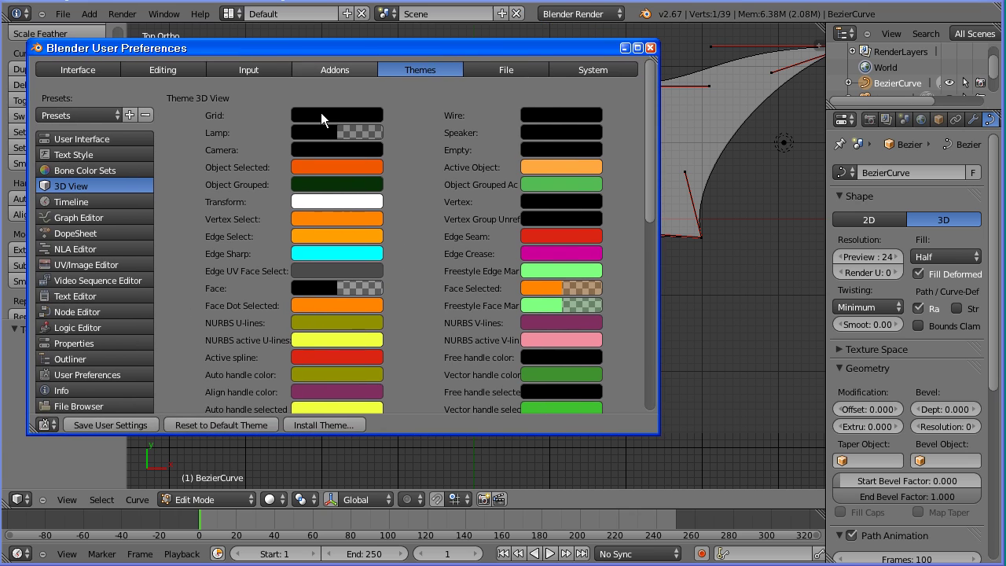
left_click(249, 426)
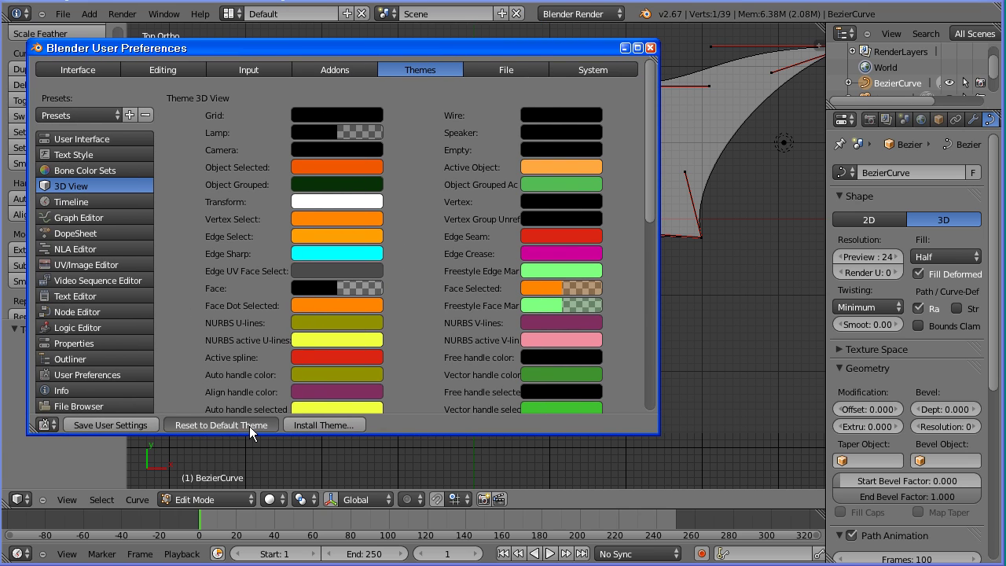
left_click(652, 49)
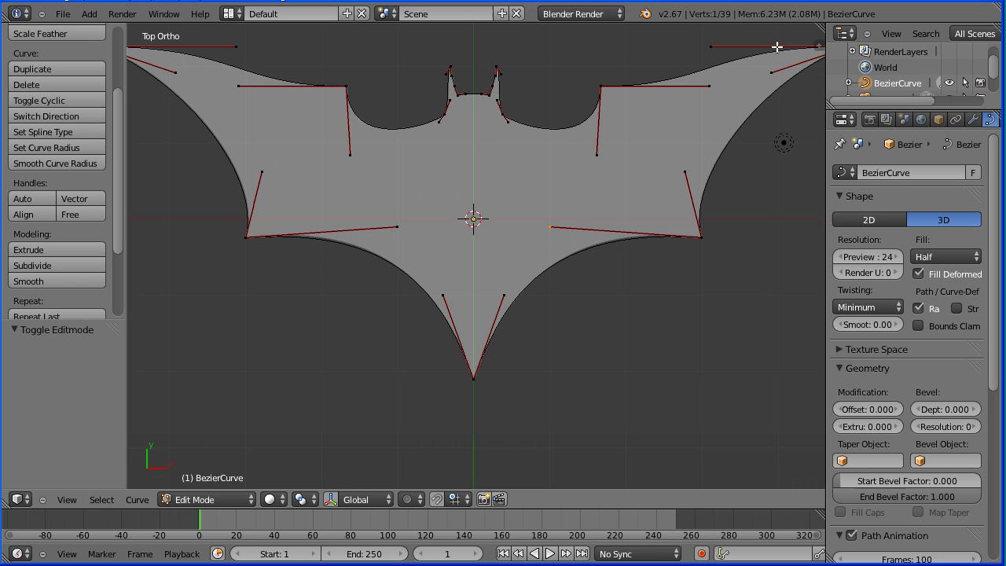
Step: Hide the reference background image and return to Object Mode
left_click(818, 46)
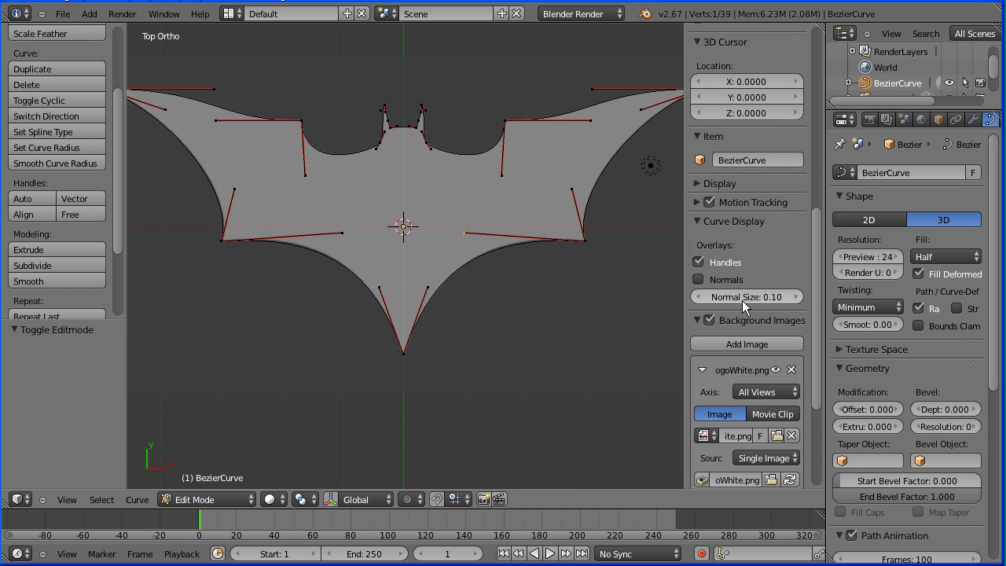
left_click(708, 321)
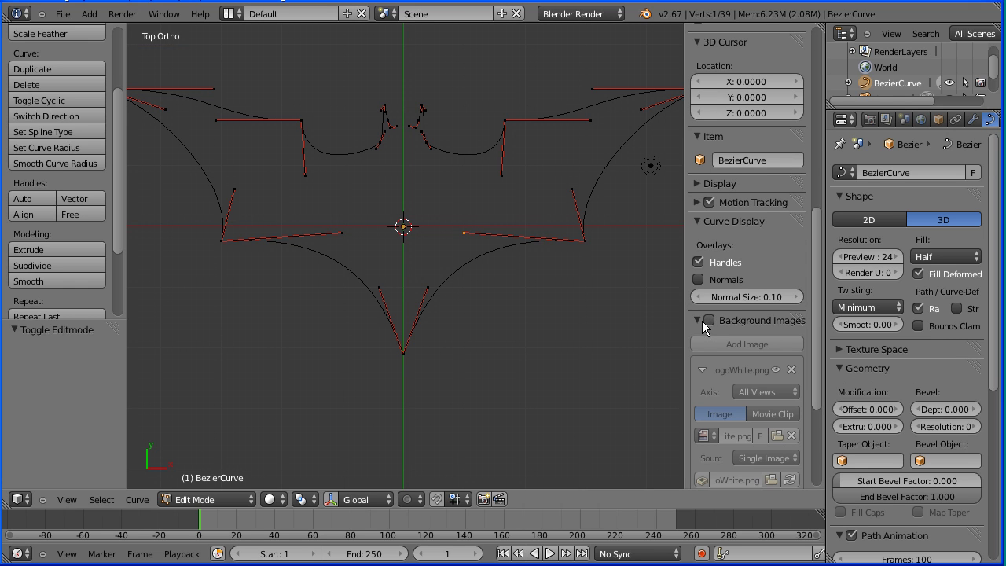
key("n")
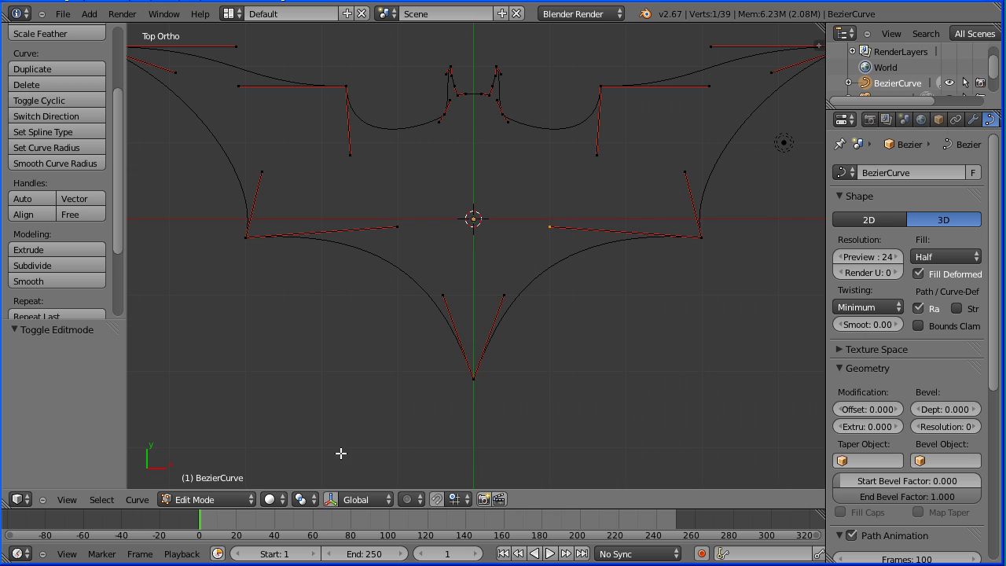
left_click(230, 499)
left_click(224, 484)
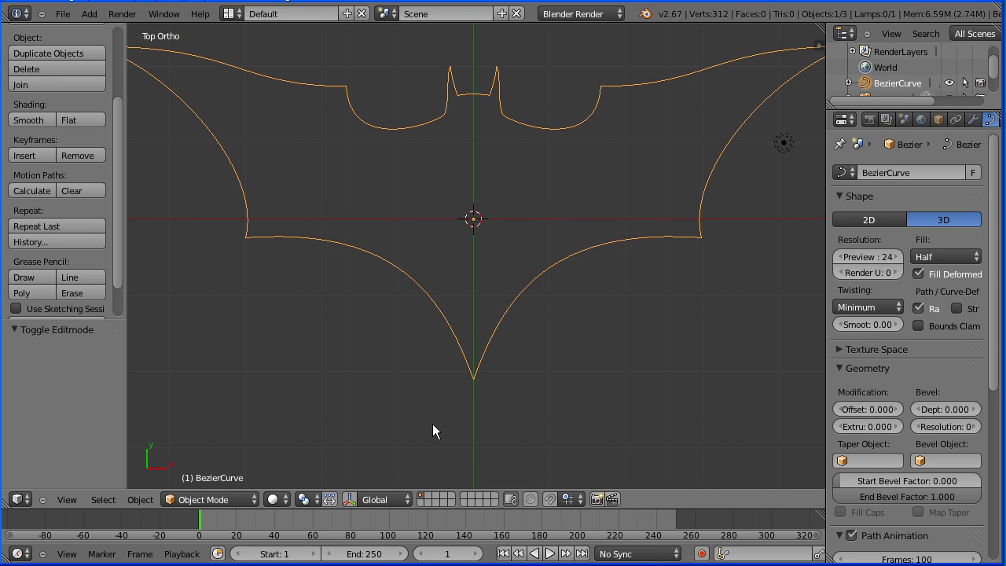
Step: Try an extrusion and bevel depth of 0.100 on the bat curve
middle_click_drag(656, 410, 599, 290)
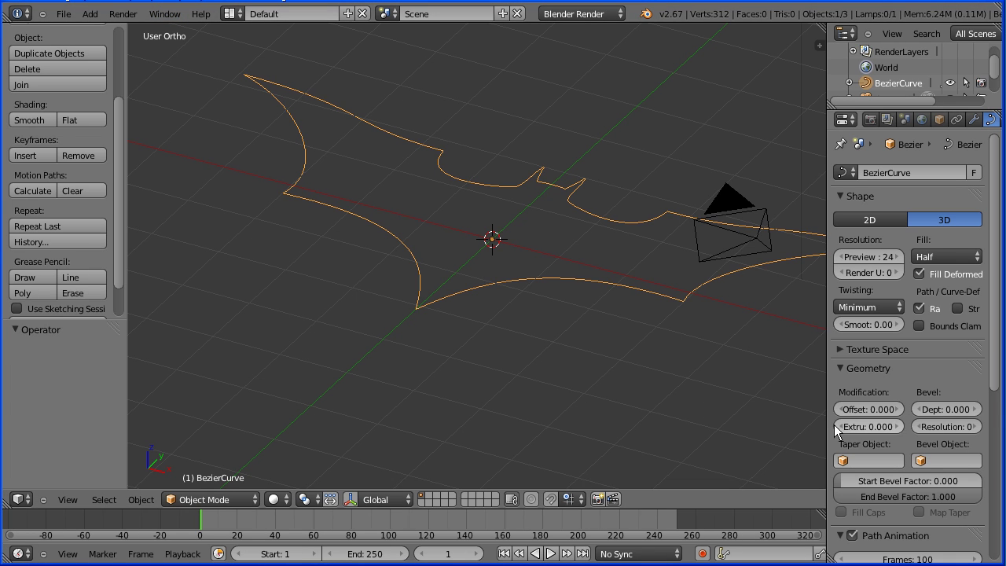
left_click_drag(862, 432, 867, 429)
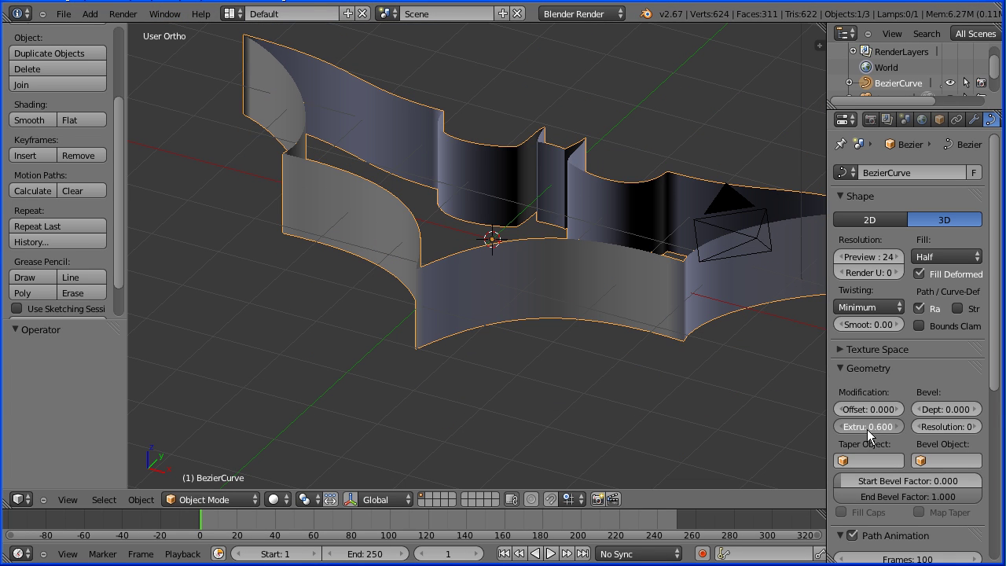
left_click_drag(934, 408, 952, 408)
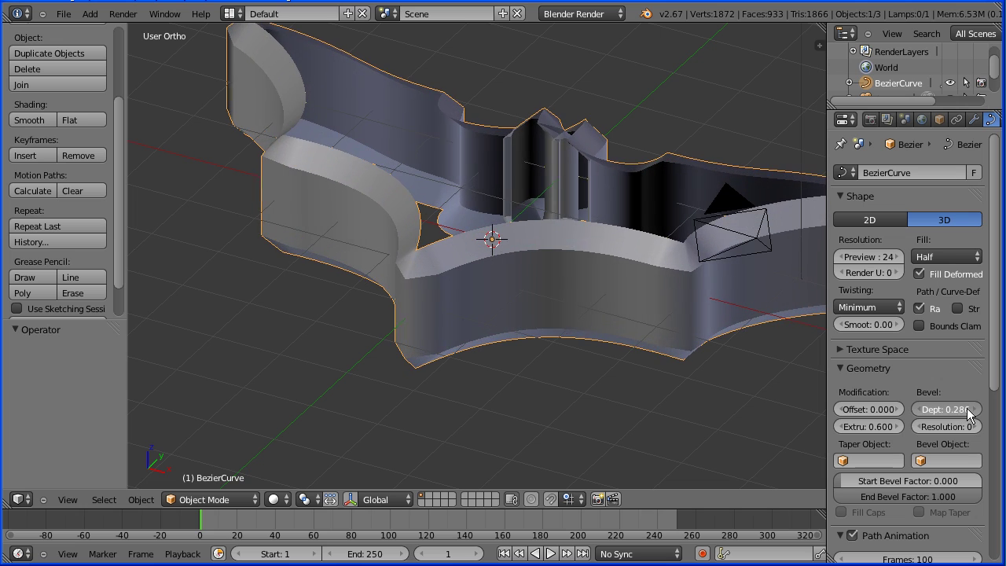
mouse_move(653, 411)
middle_mouse_down()
mouse_move(636, 367)
mouse_move(640, 303)
mouse_move(643, 424)
middle_mouse_up()
left_click(877, 425)
key("BackSpace")
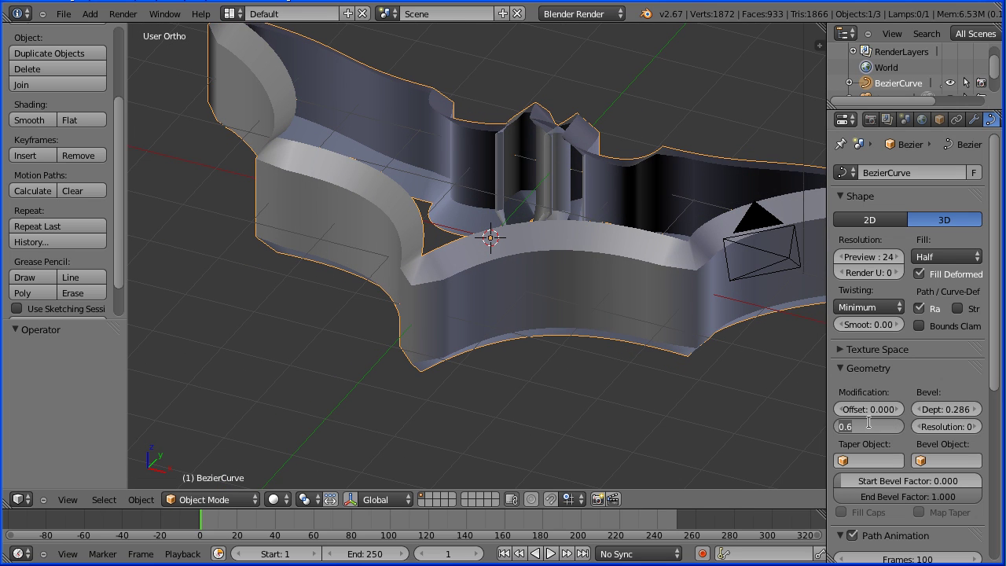
type(".1")
key("Return")
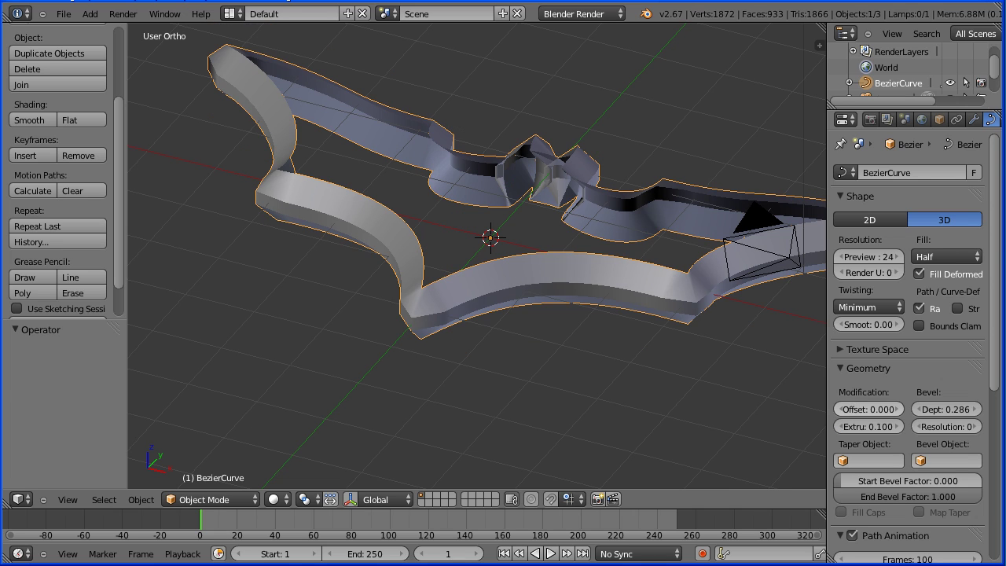
left_click(946, 408)
key("BackSpace")
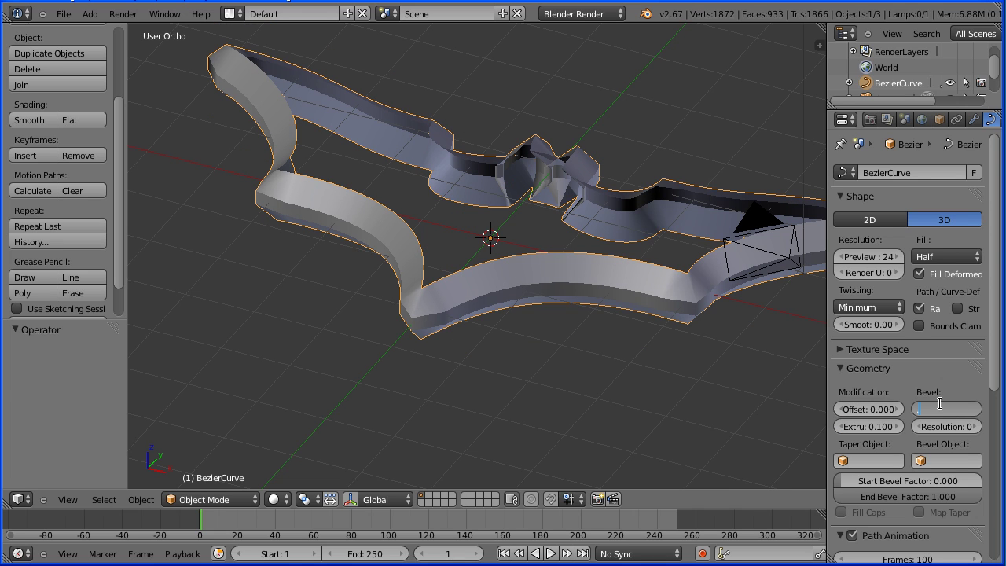
type(".1")
key("Return")
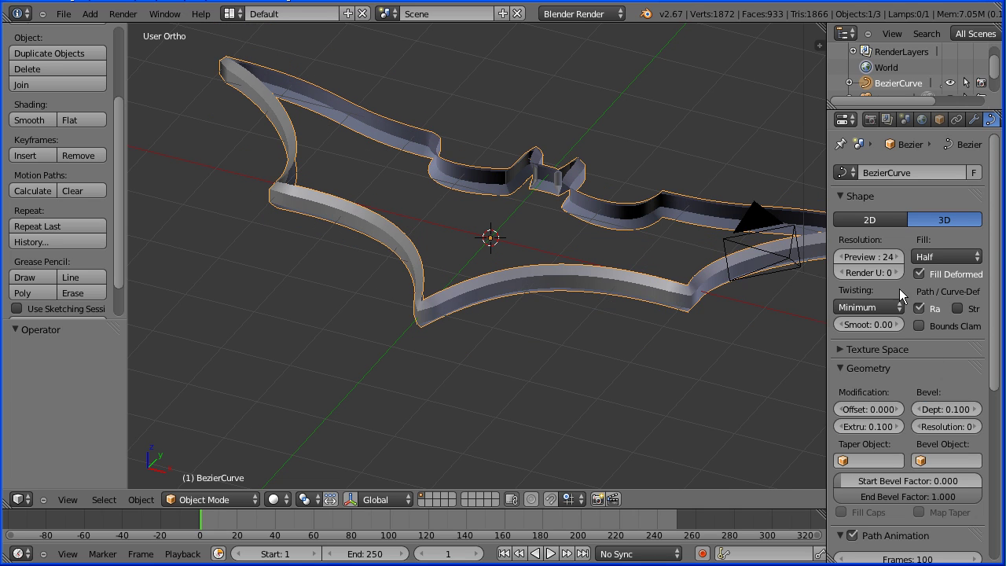
Step: Make the curve a filled 2D shape with extrude and bevel depth back at 0
left_click(869, 220)
middle_click_drag(263, 397, 330, 377)
scroll(298, 416, "up", 3)
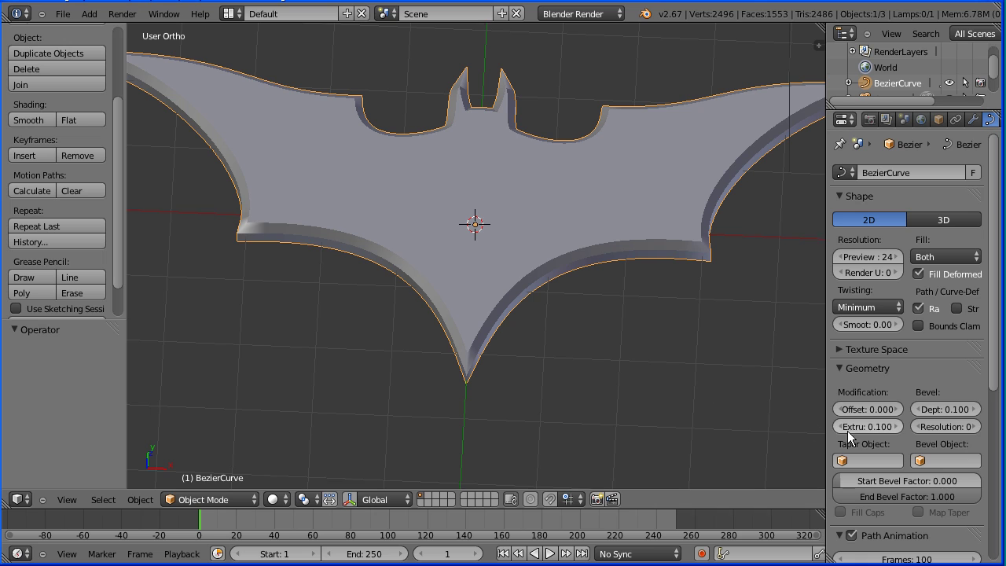
left_click_drag(864, 430, 843, 429)
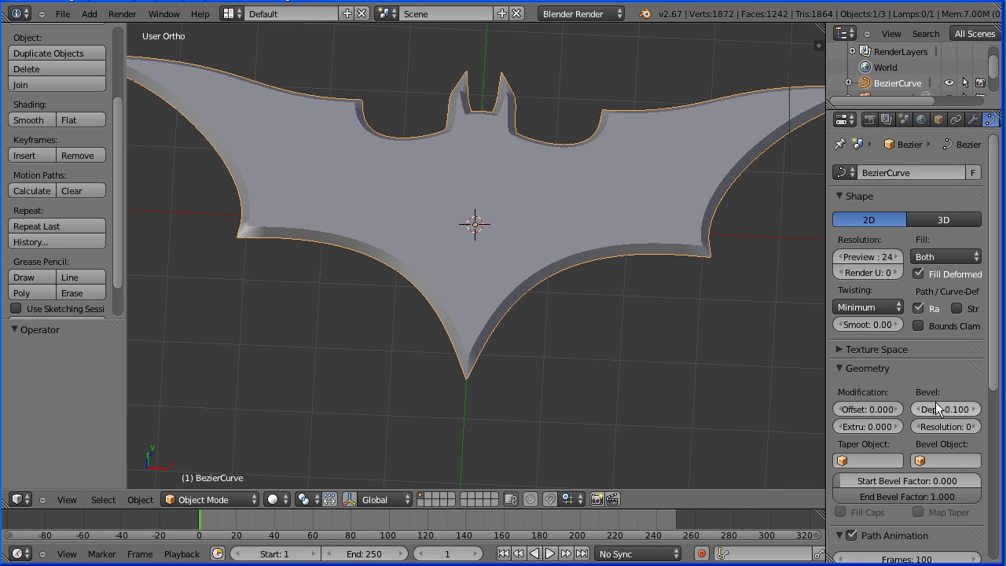
left_click_drag(955, 413, 918, 414)
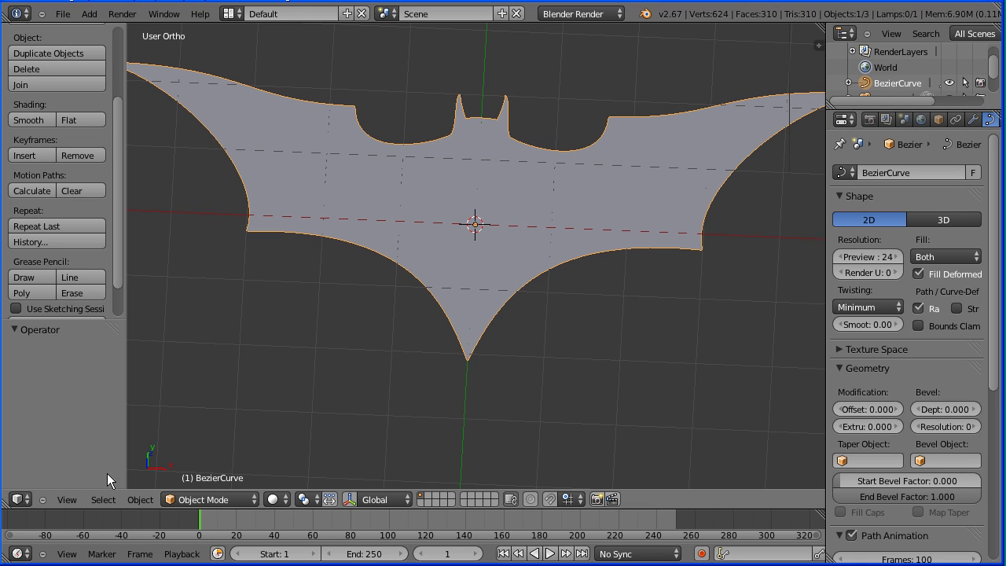
left_click(63, 500)
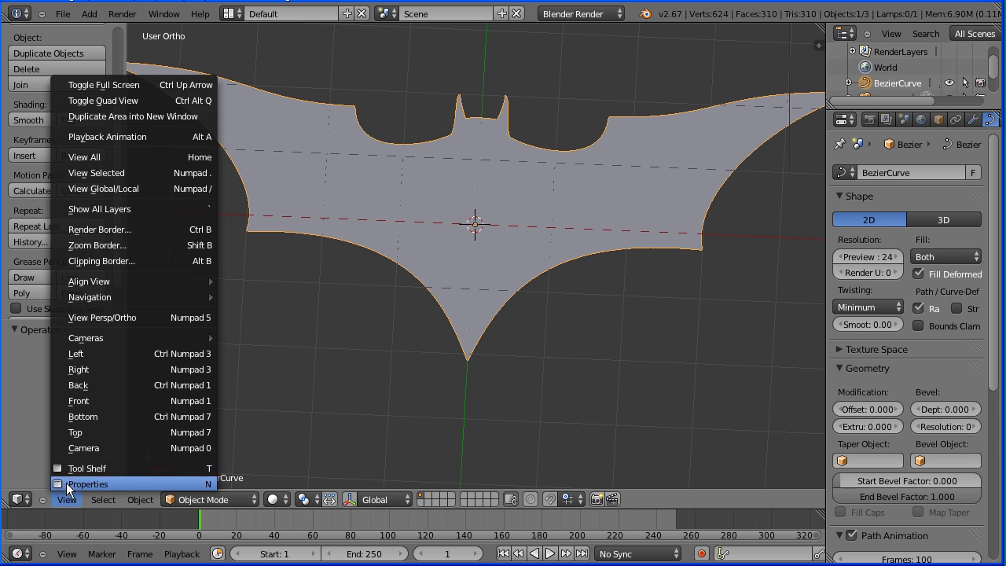
Step: View the bat from the top and delete the lamp
left_click(121, 431)
right_click(786, 143)
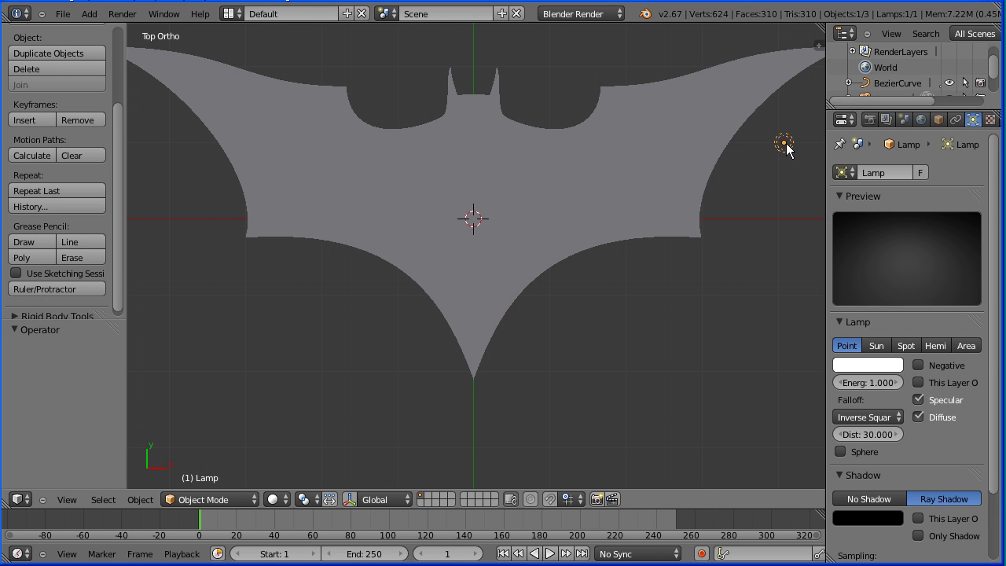
key("x")
left_click(773, 143)
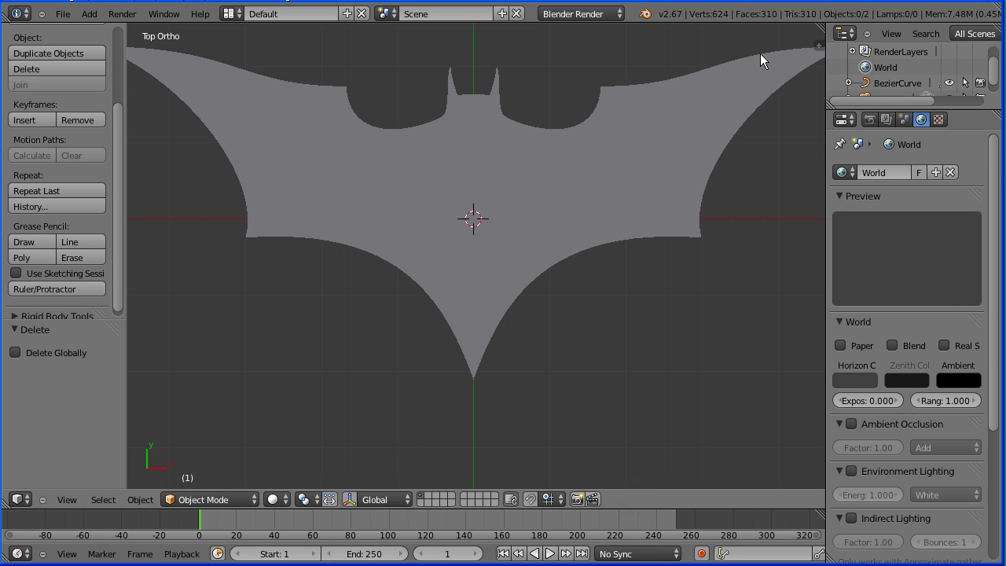
Step: Switch to Cycles, make the world background bright green, and reveal the Camera in the Outliner
left_click(595, 18)
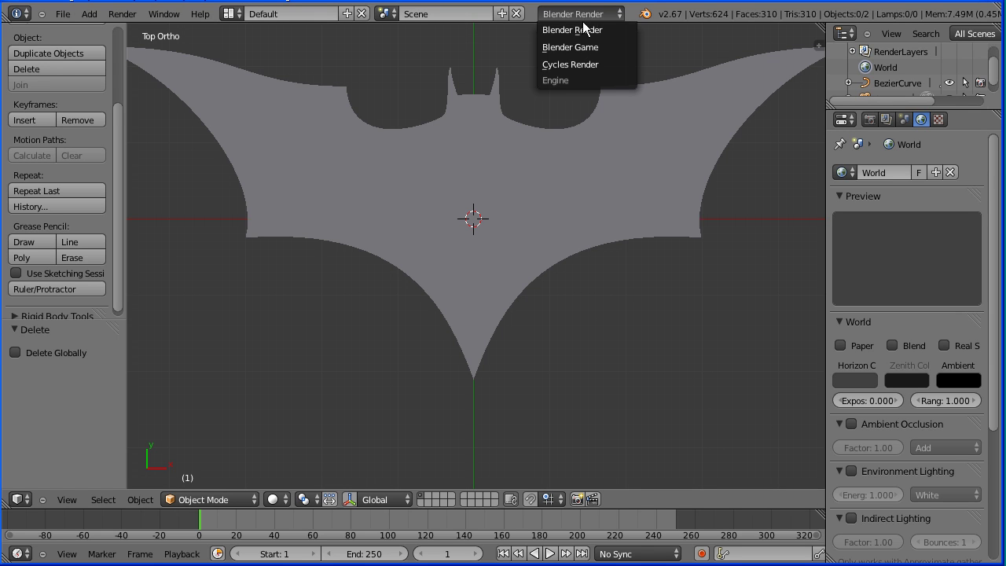
left_click(612, 62)
left_click(871, 256)
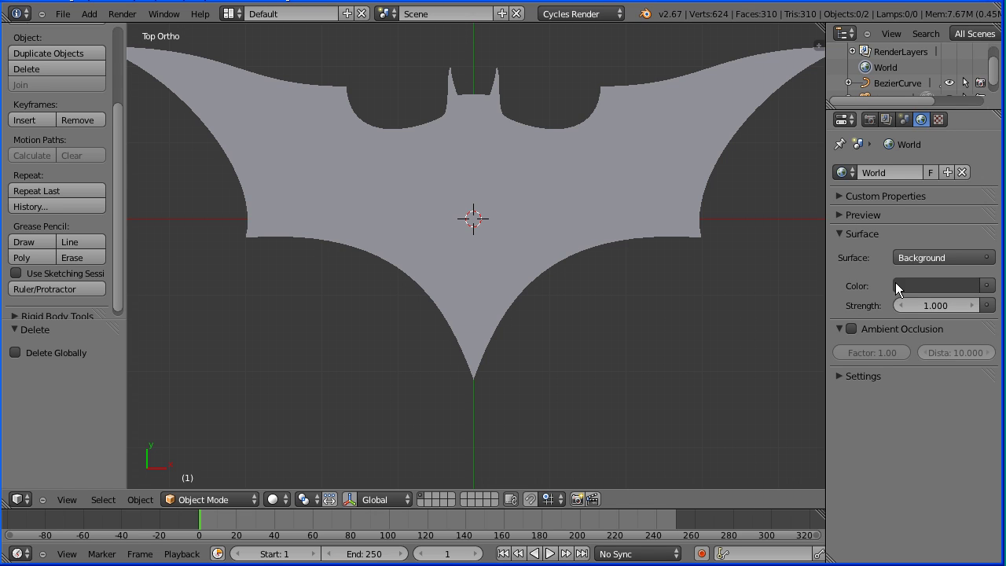
left_click(913, 287)
left_click_drag(880, 216, 832, 215)
left_click_drag(856, 251, 820, 247)
left_click(860, 231)
key("BackSpace")
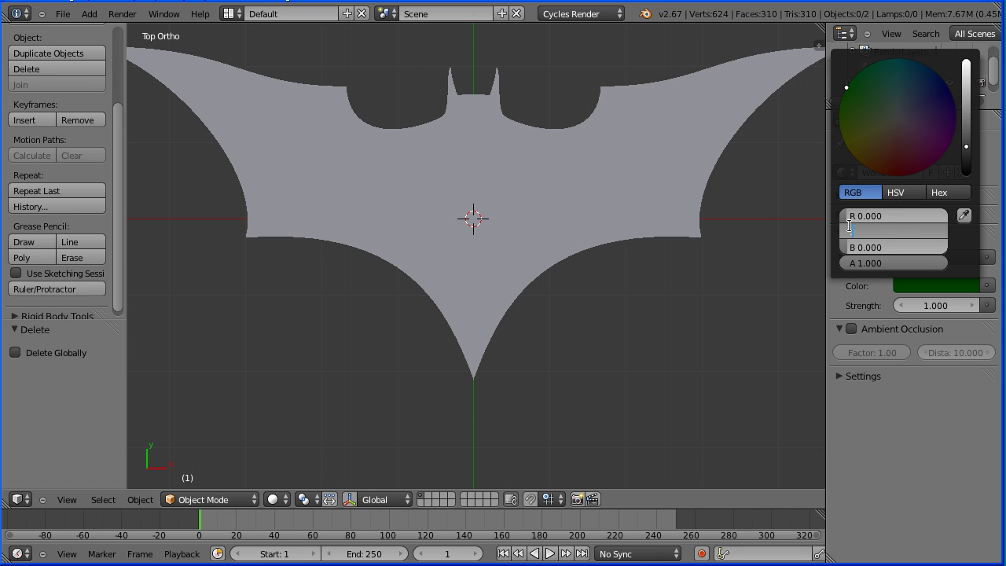
key("Return")
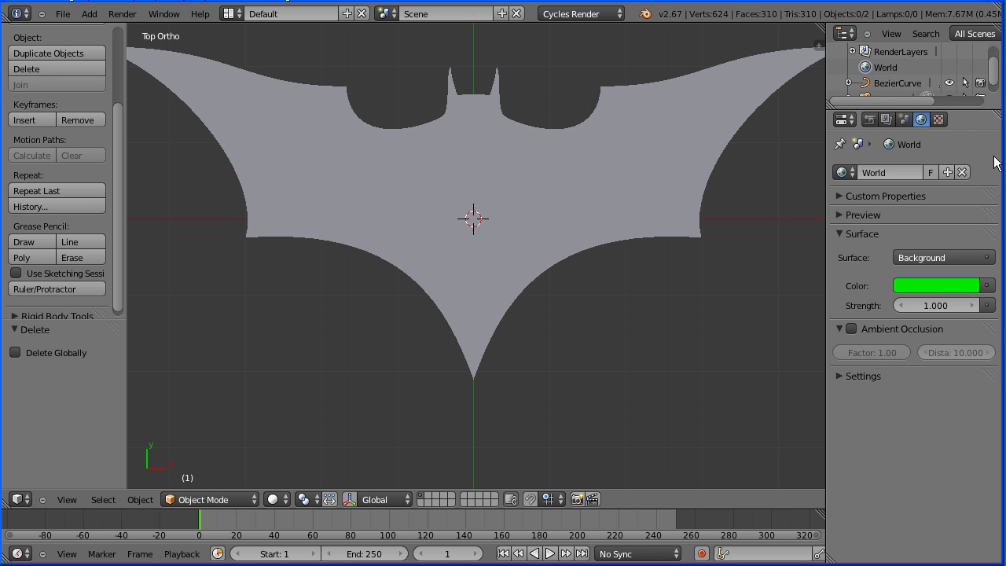
left_click_drag(953, 109, 923, 142)
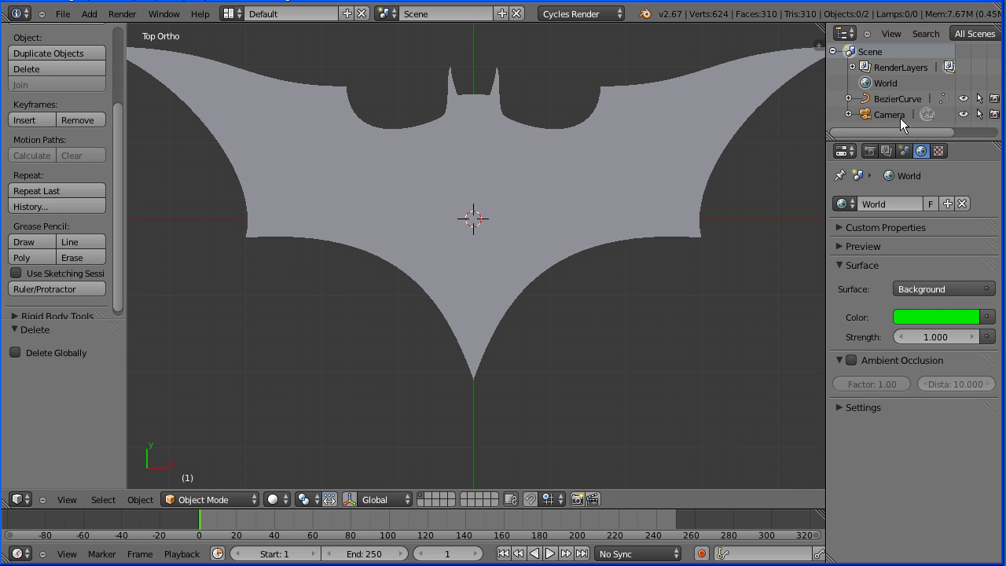
Step: Make the camera orthographic and align it to the current top view
left_click(890, 115)
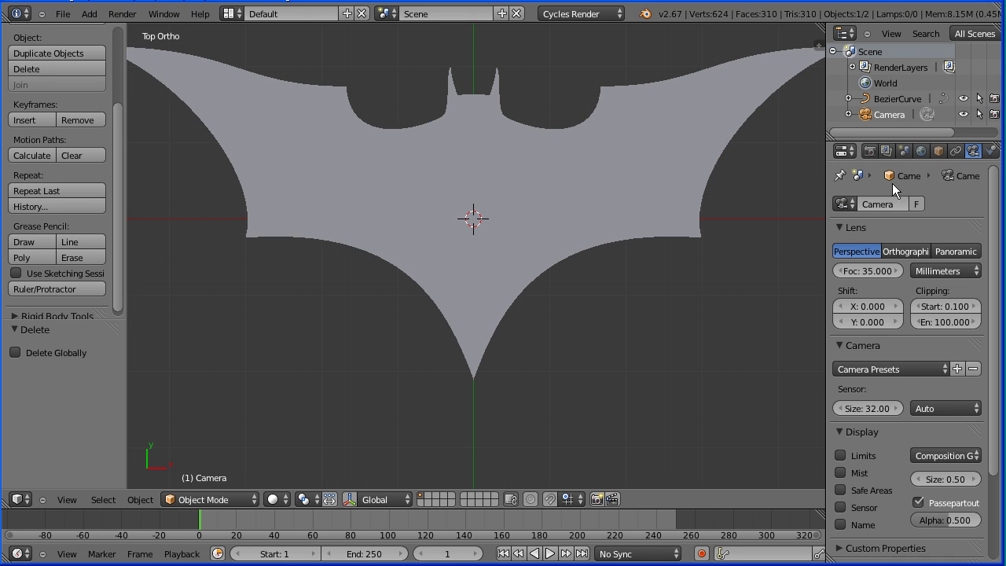
left_click(904, 248)
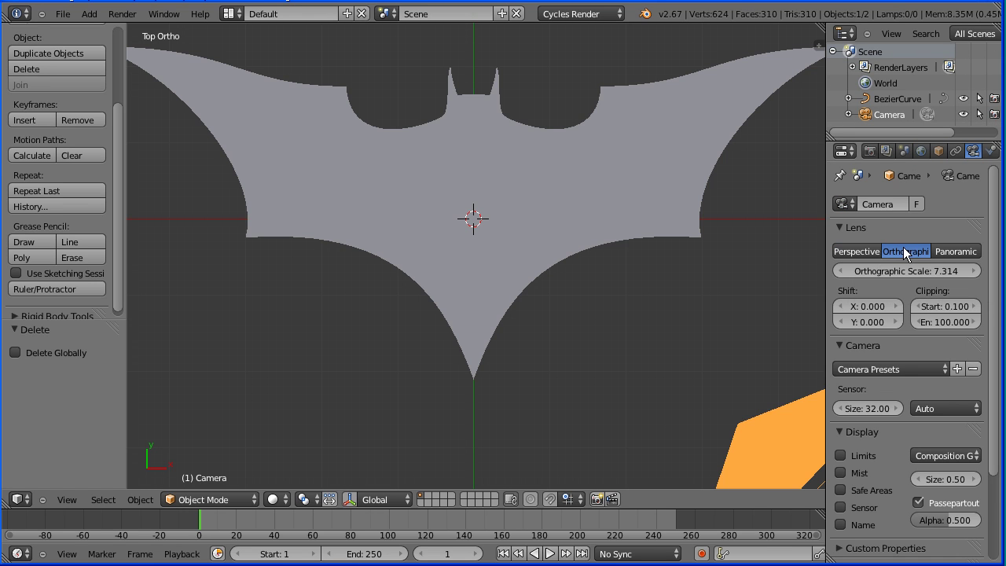
left_click(75, 495)
mouse_move(131, 279)
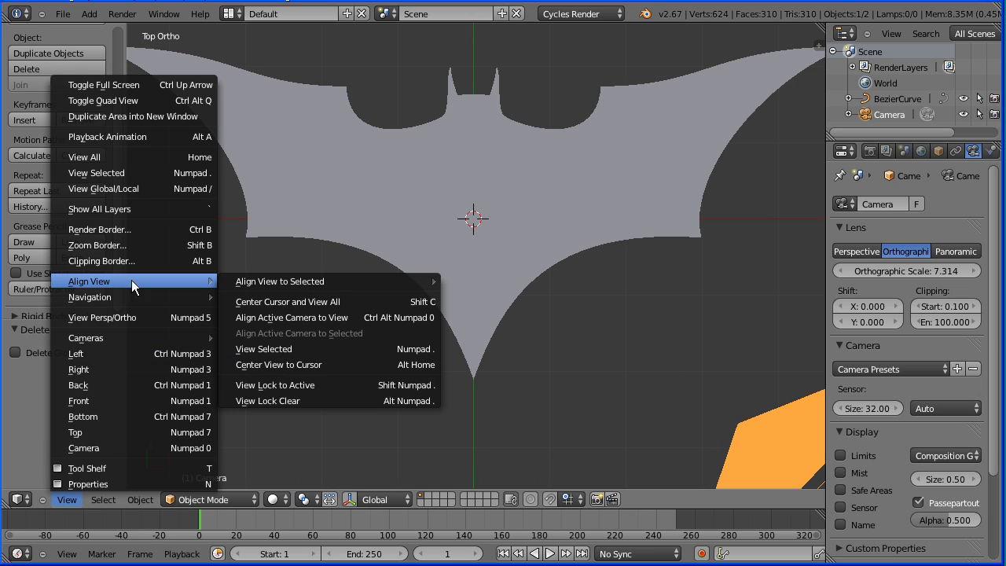
left_click(363, 318)
Step: Frame the bat logo with orthographic scale 12.474 and shift X -0.040, Y 0.056
key("Home")
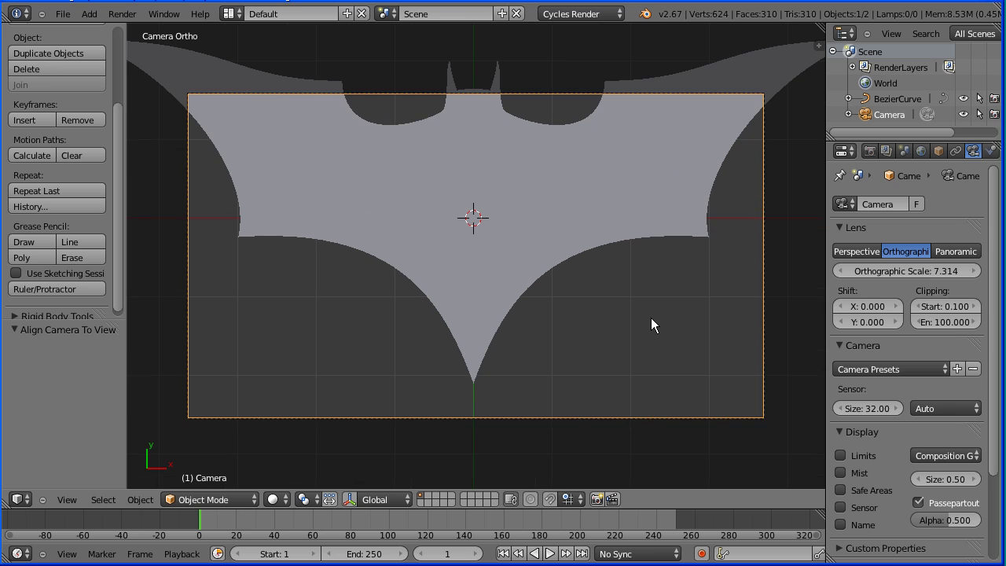
left_click_drag(921, 268, 932, 265)
mouse_move(875, 306)
left_mouse_down()
mouse_move(864, 321)
mouse_move(875, 322)
left_mouse_up()
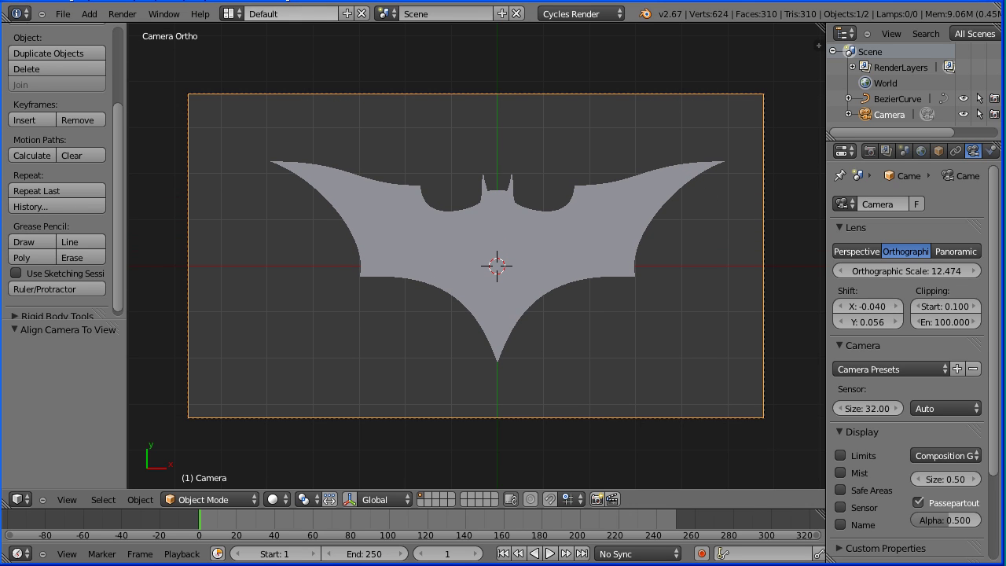
Step: Give the selected bat curve a new material using an Emission surface shader
right_click(606, 236)
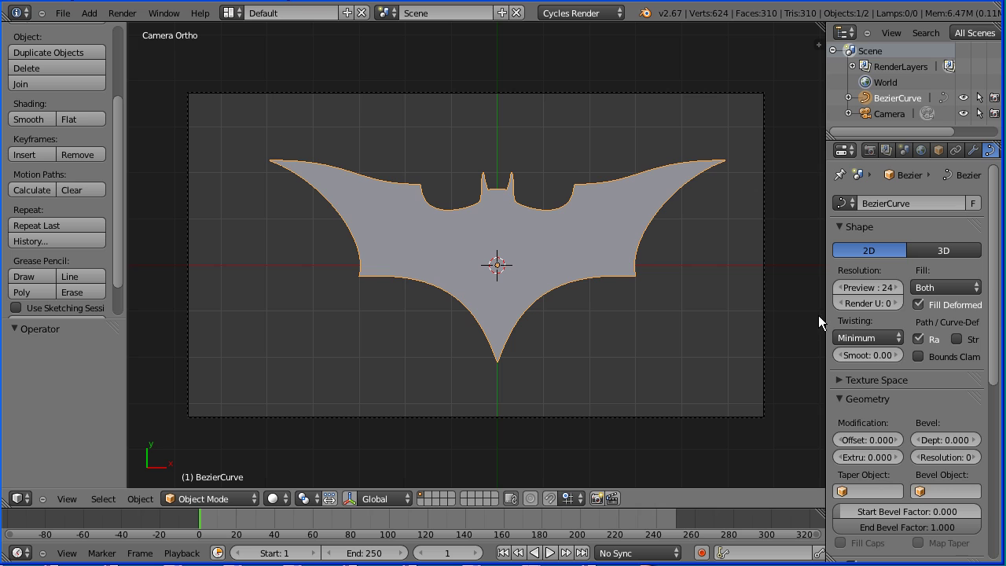
left_click_drag(826, 315, 796, 317)
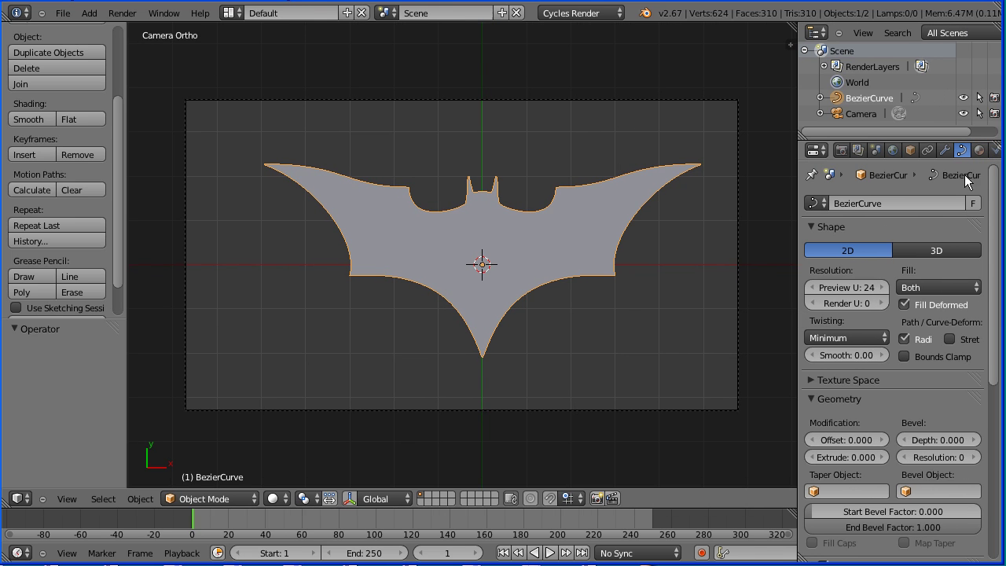
left_click(979, 150)
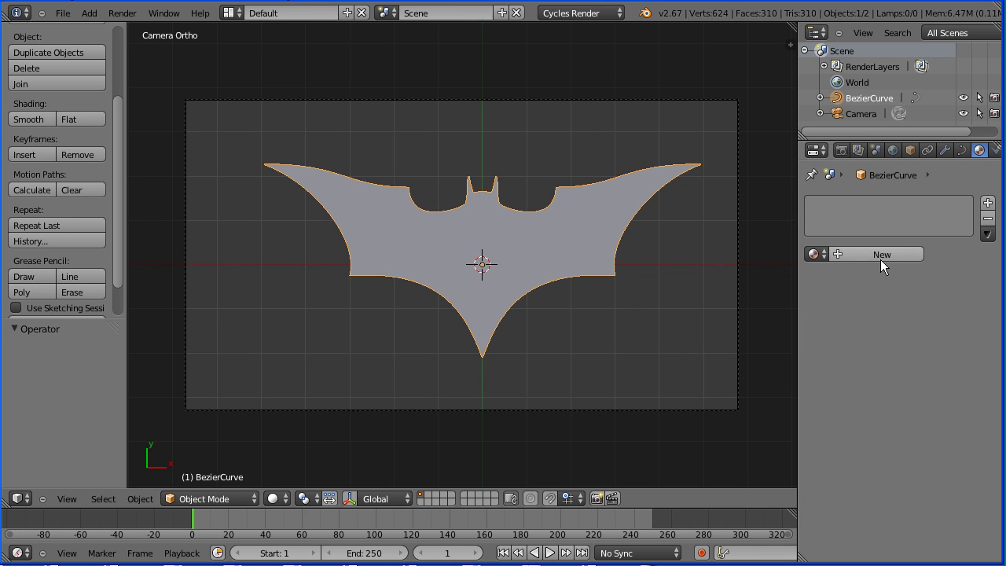
left_click(880, 259)
left_click(894, 338)
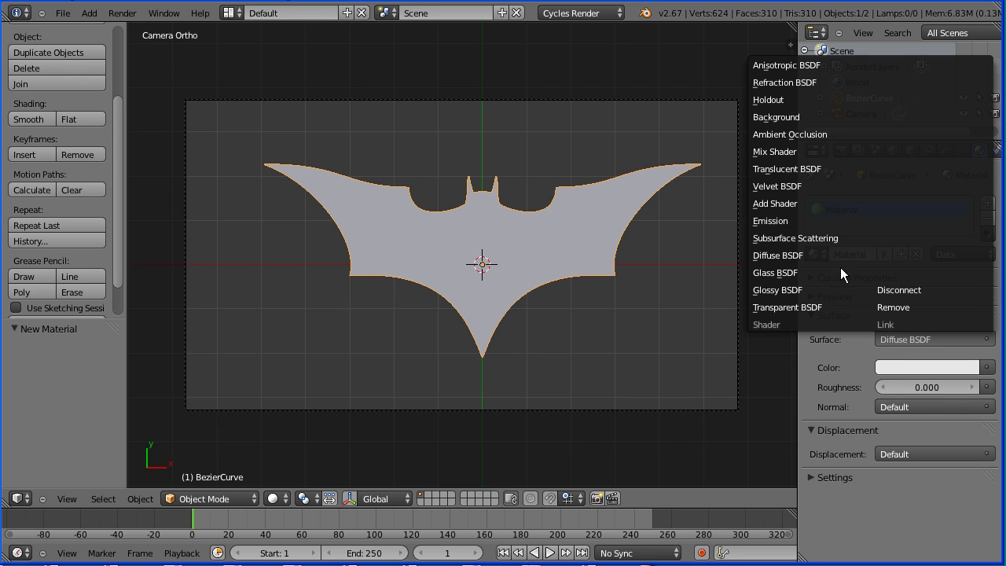
left_click(831, 220)
Step: Remove the green and blue from the emission colour to make it red
left_click(896, 367)
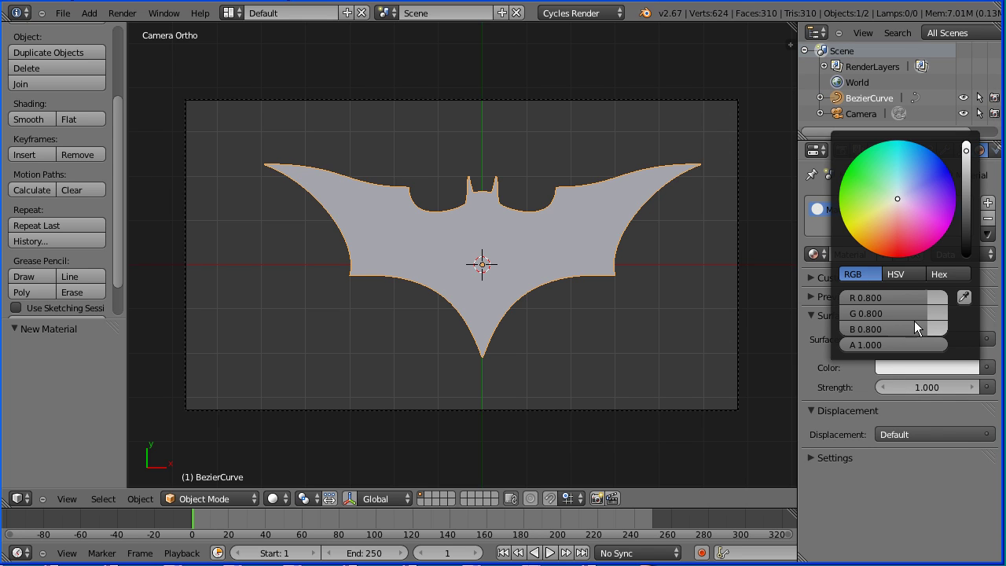
left_click_drag(927, 311, 825, 313)
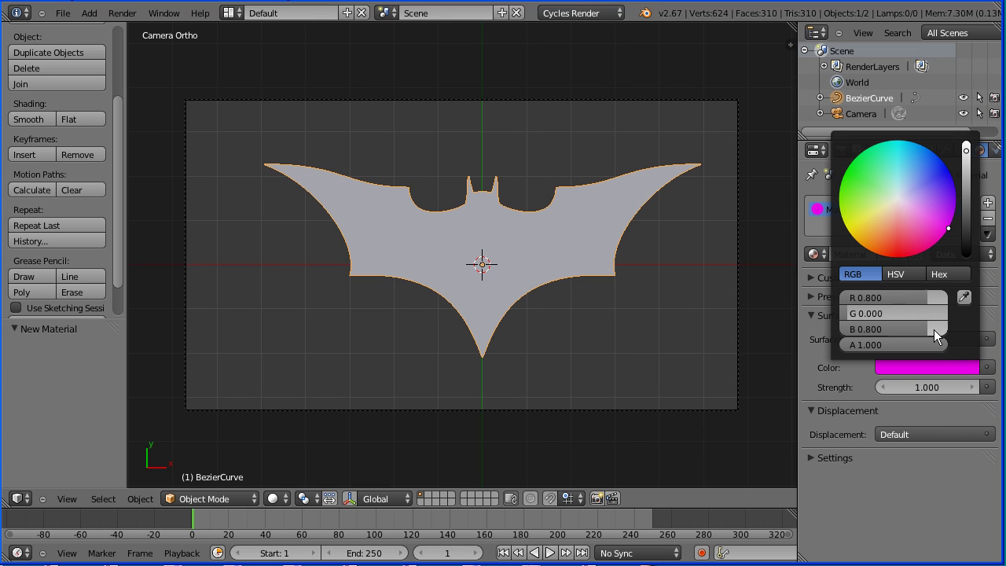
left_click_drag(934, 329, 838, 331)
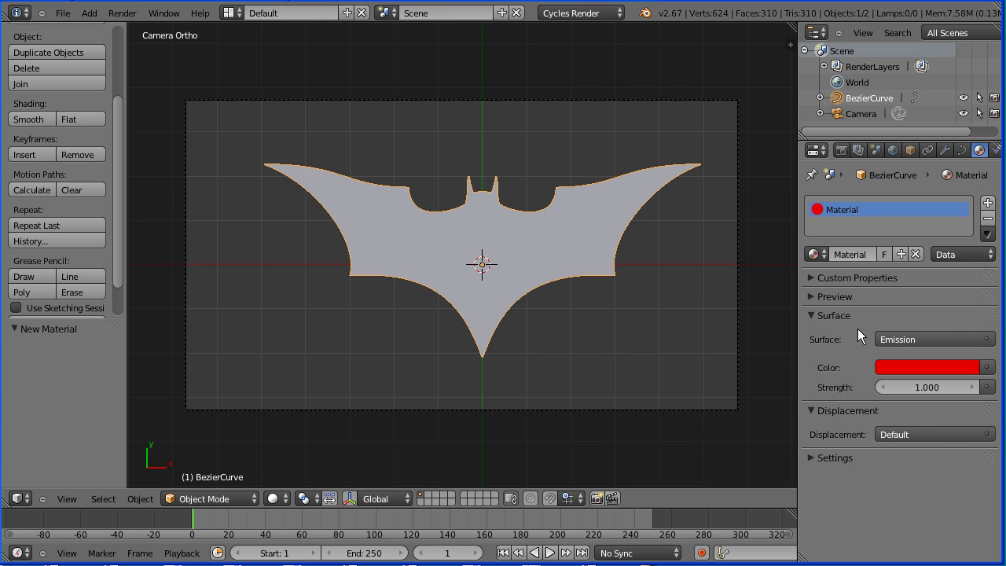
Step: Switch the render device to GPU Compute and render the bat at 1920×1080, 50%
left_click(841, 150)
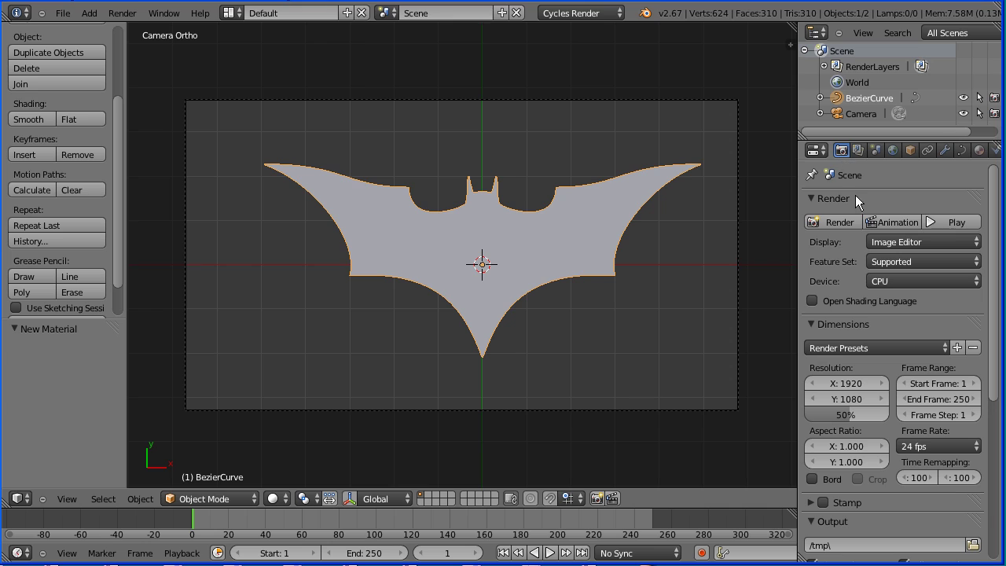
left_click(903, 281)
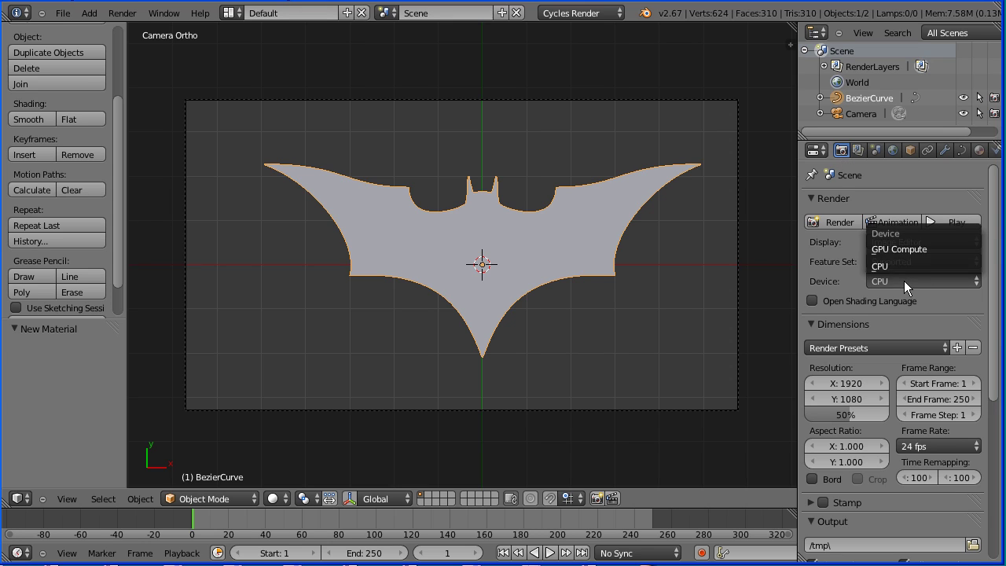
left_click(945, 248)
left_click(846, 224)
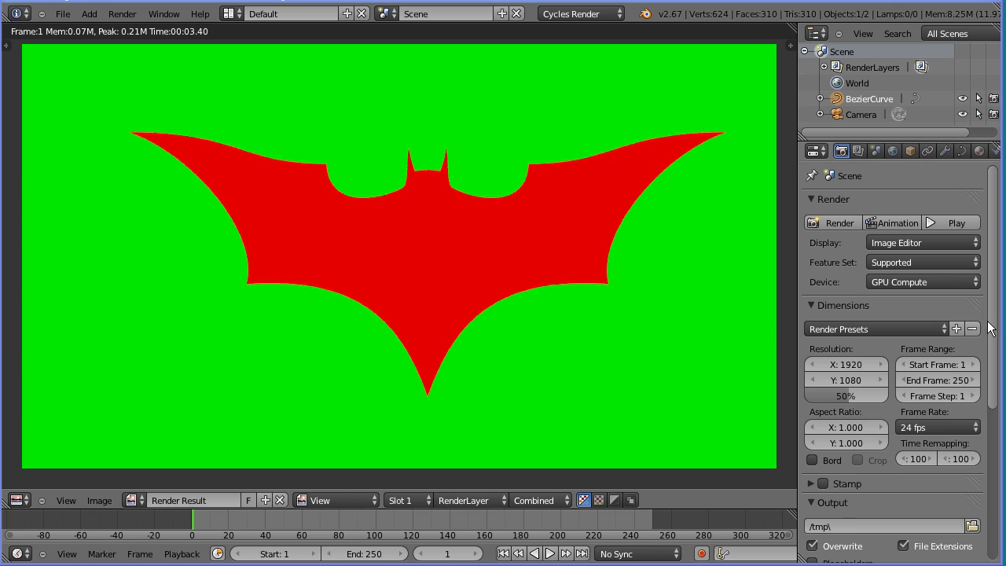
scroll(943, 393, "down", 8)
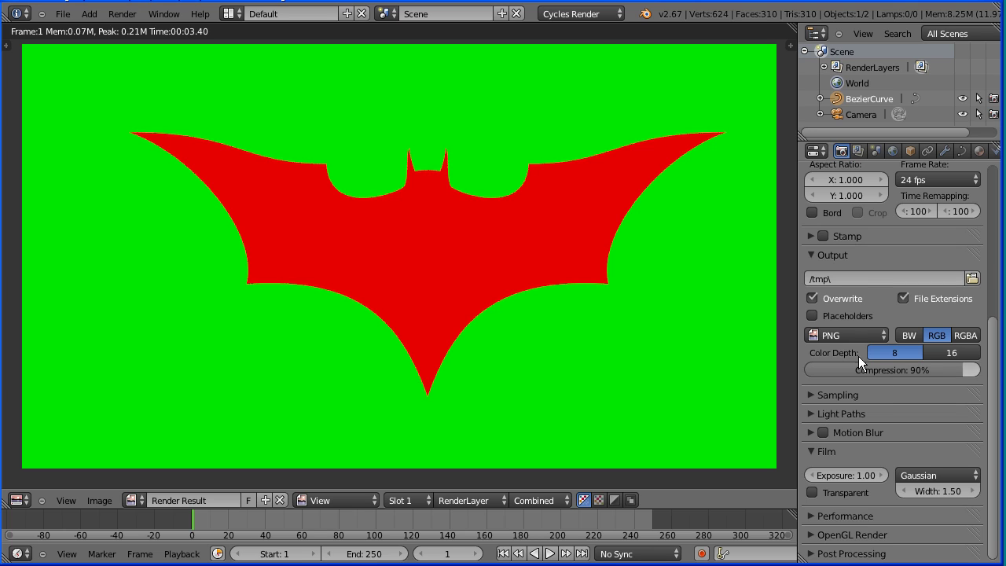
Step: Switch to Blender Render and enable Freestyle with line thickness 2
left_click(582, 17)
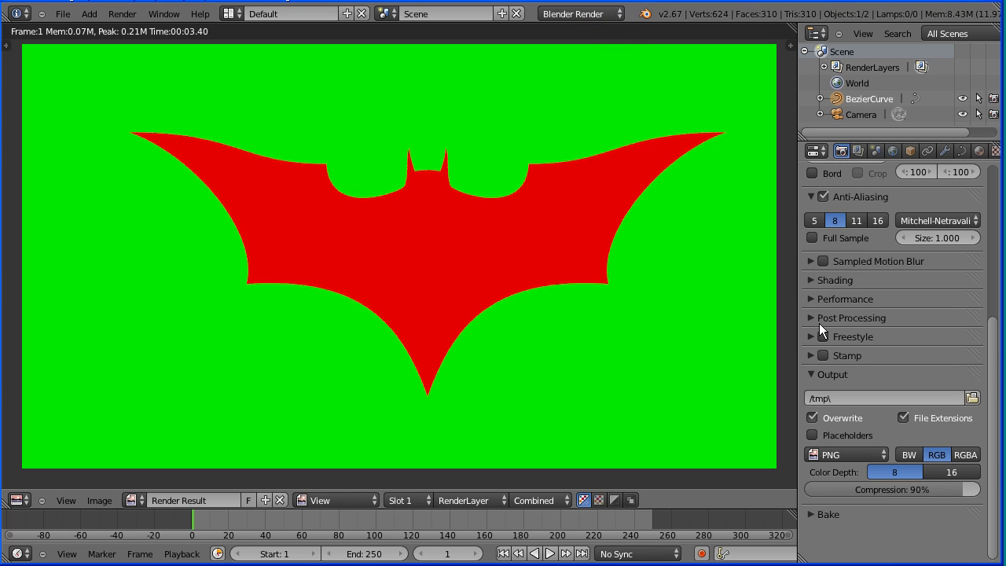
left_click(810, 336)
left_click(822, 336)
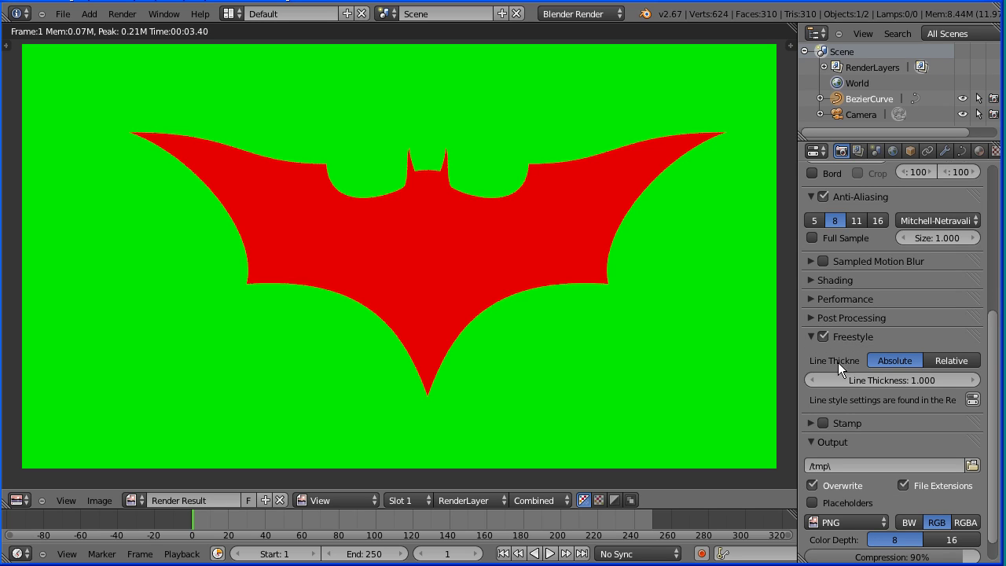
left_click(873, 379)
type("2")
key("Return")
Step: Add a Calligraphy thickness modifier to the render layer's Freestyle line style
left_click(859, 151)
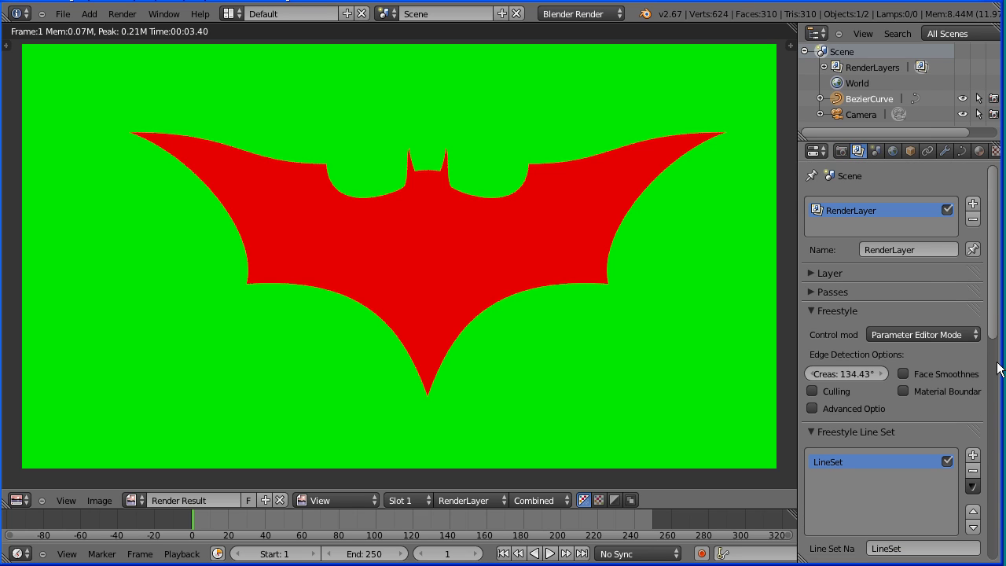
left_click_drag(990, 330, 990, 550)
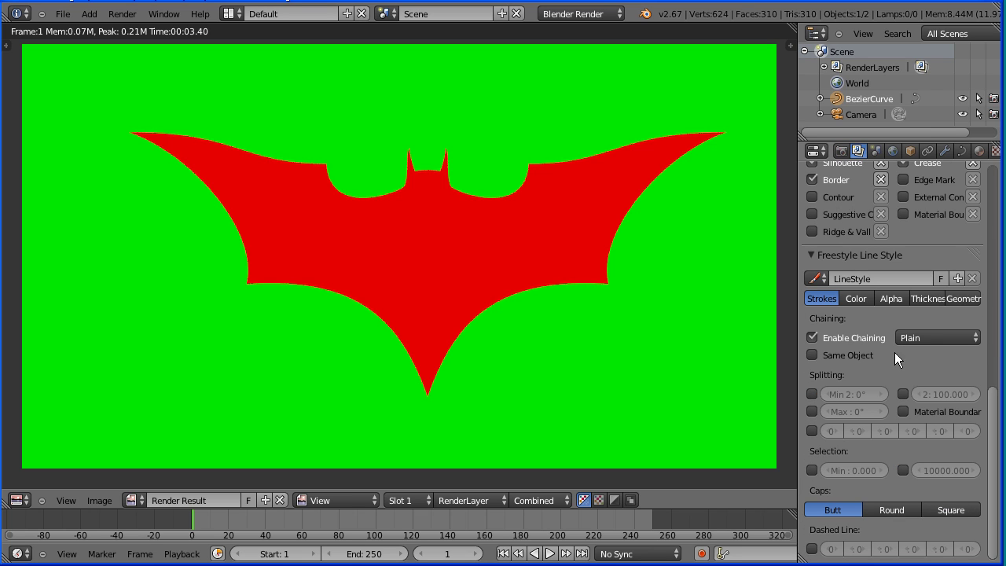
left_click(928, 300)
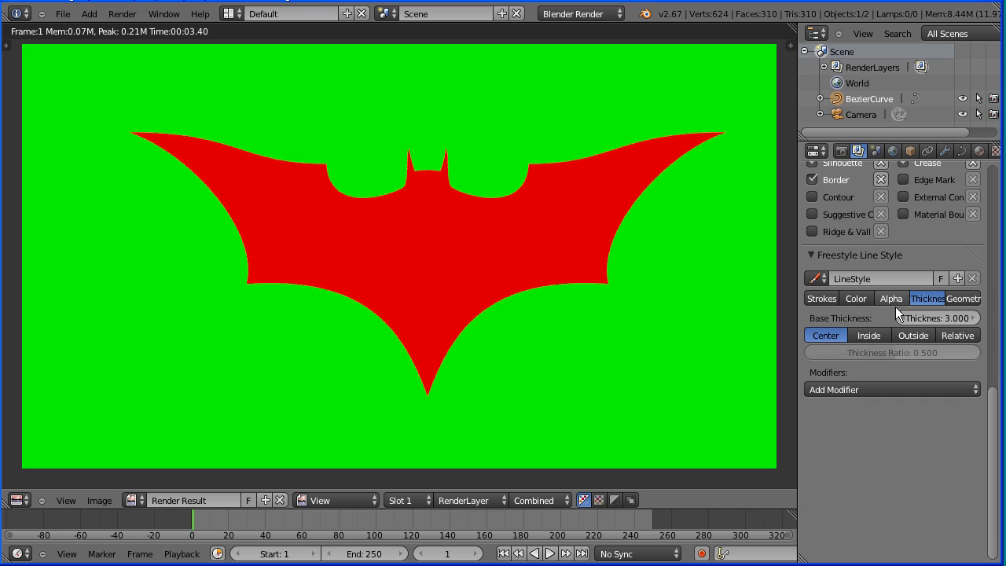
left_click(857, 385)
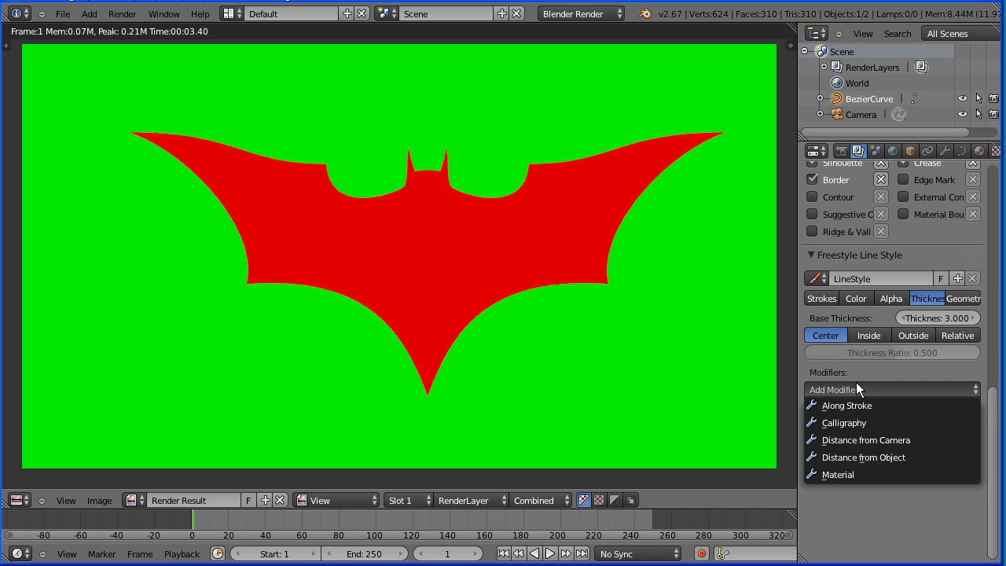
left_click(873, 422)
Step: Re-render the bat logo with Freestyle outlines
left_click(842, 151)
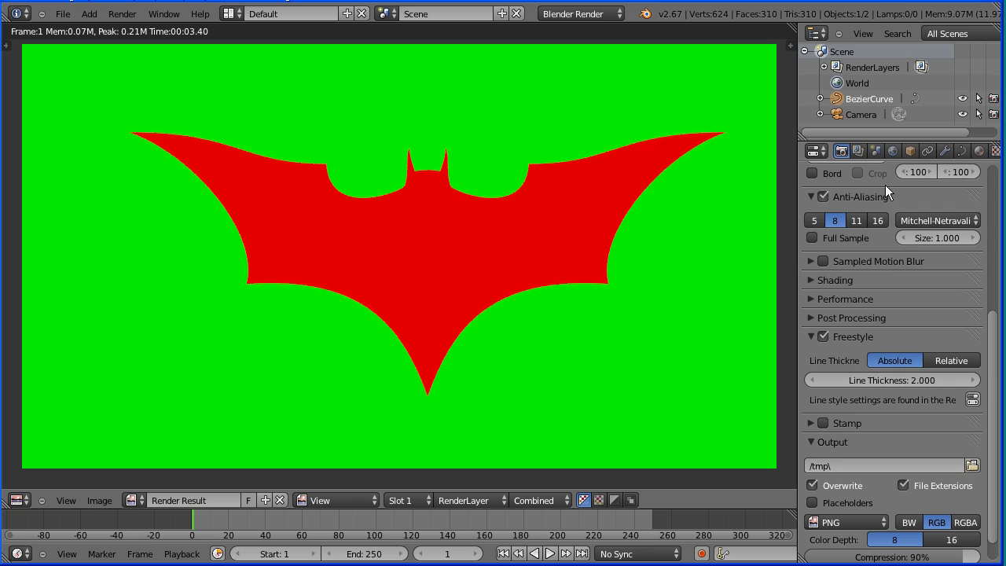
left_click_drag(990, 320, 995, 150)
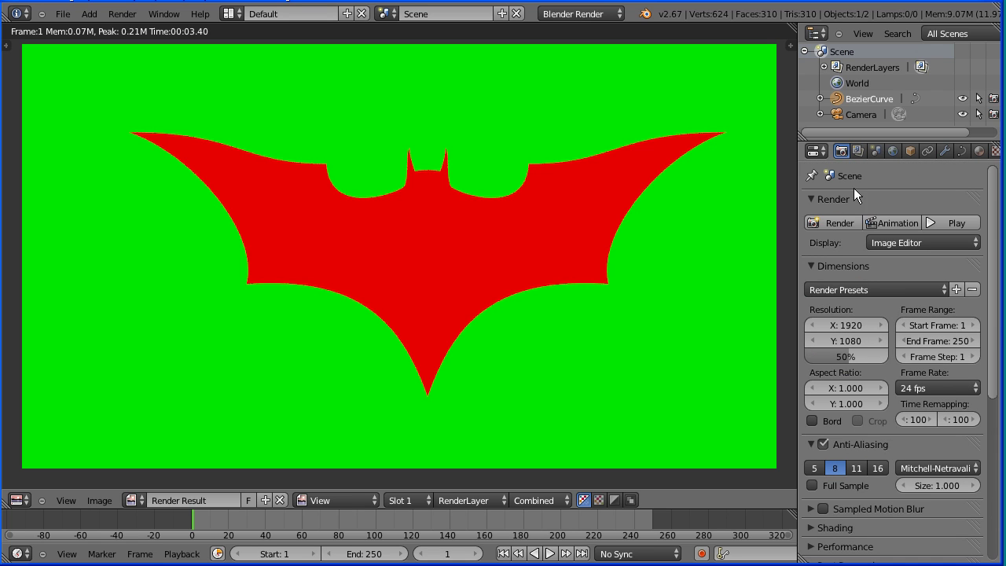
left_click(834, 217)
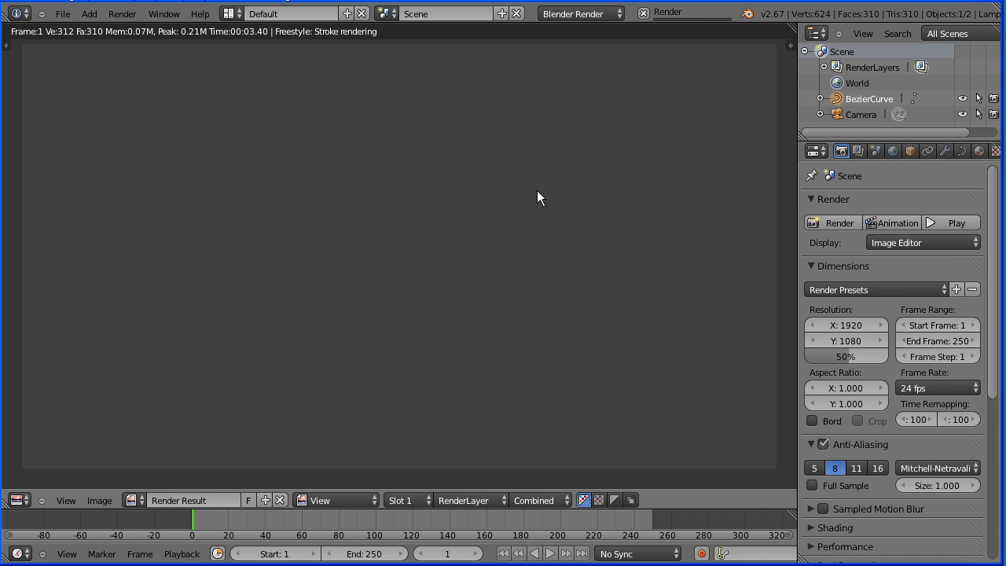